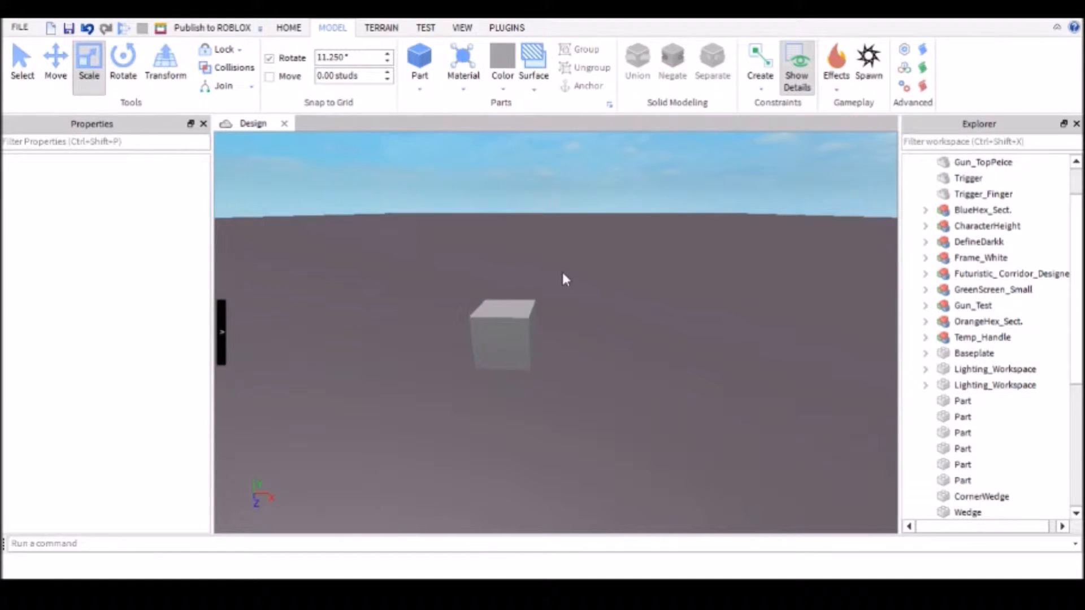
- Select the grey cube and move it across the baseplate to about X 0.23, Y 1.19
left_click(508, 330)
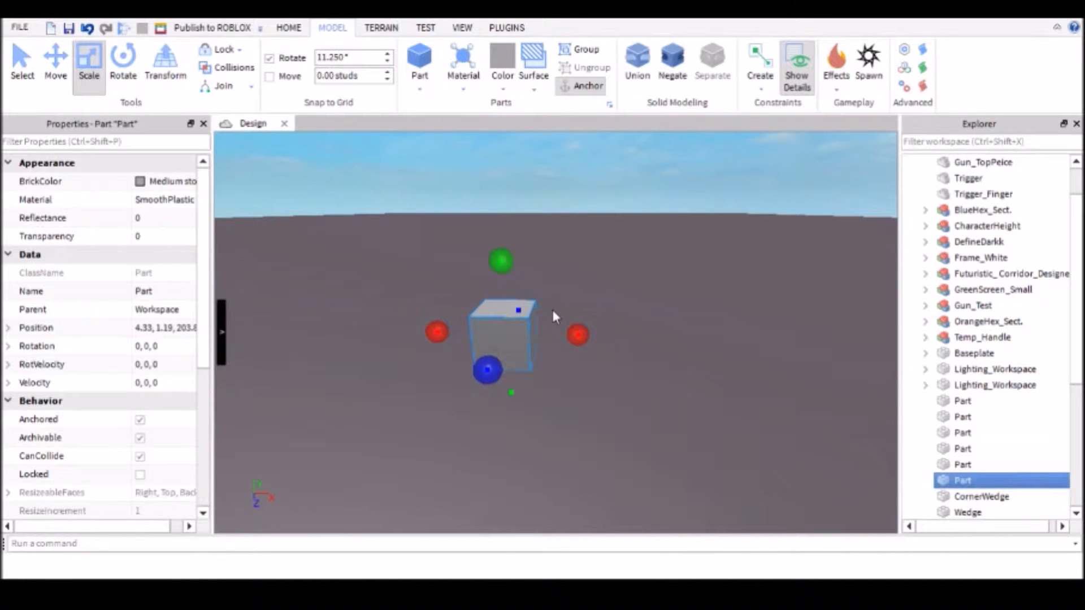
right_click_drag(589, 294, 591, 299)
left_click(591, 297)
scroll(591, 298, "up", 3)
left_click_drag(511, 317, 576, 309)
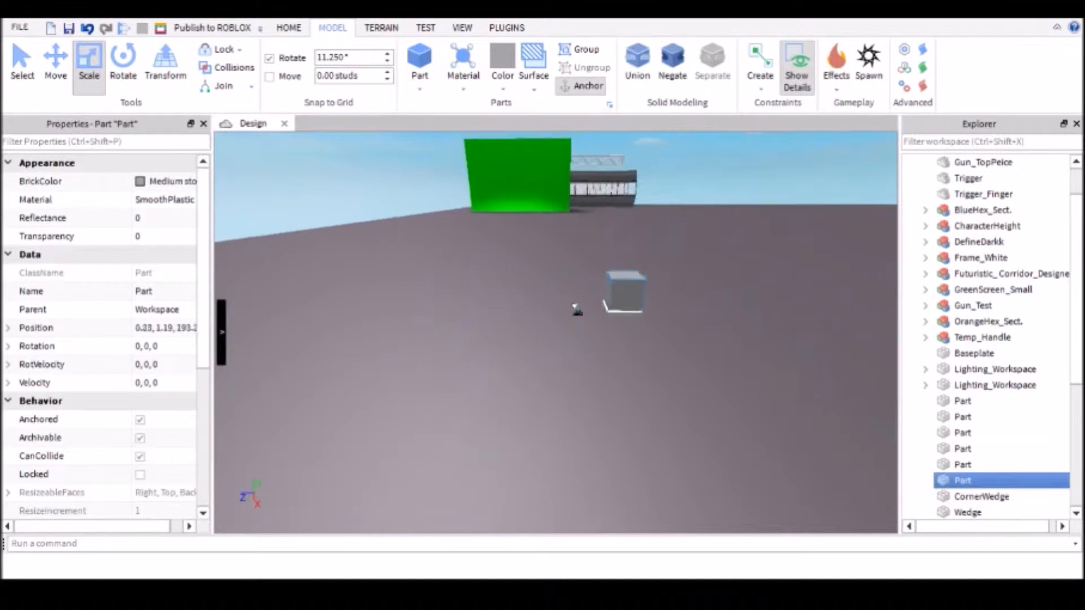
left_click(545, 382)
scroll(565, 359, "up", 8)
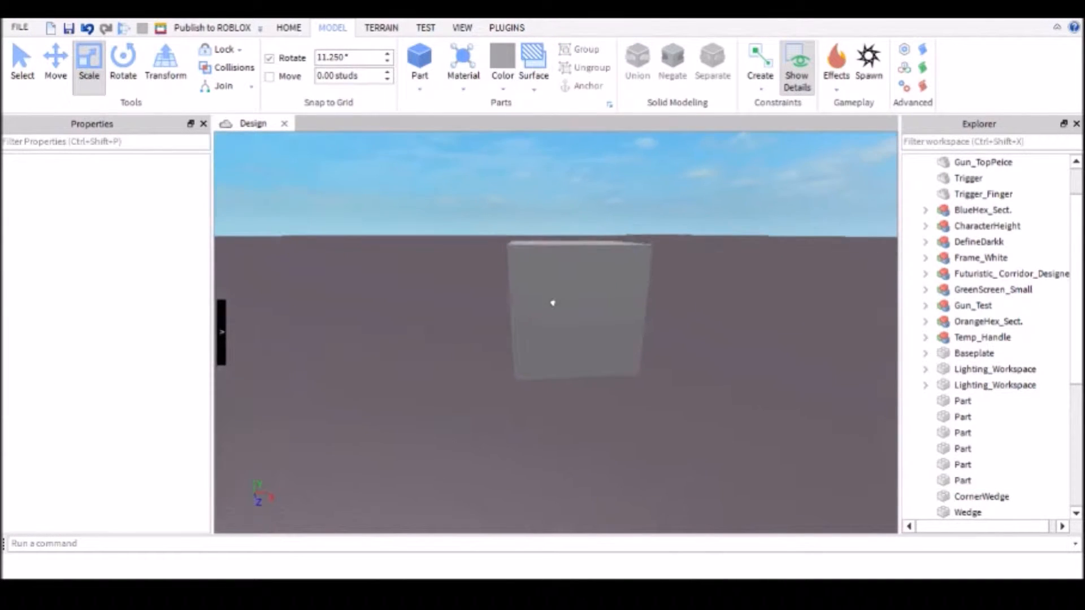
- Examine the cube's surface properties with the property values fully readable, highlighting the TopSurface entry
left_click(553, 304)
scroll(467, 215, "down", 5)
left_click(518, 300)
scroll(529, 289, "up", 5)
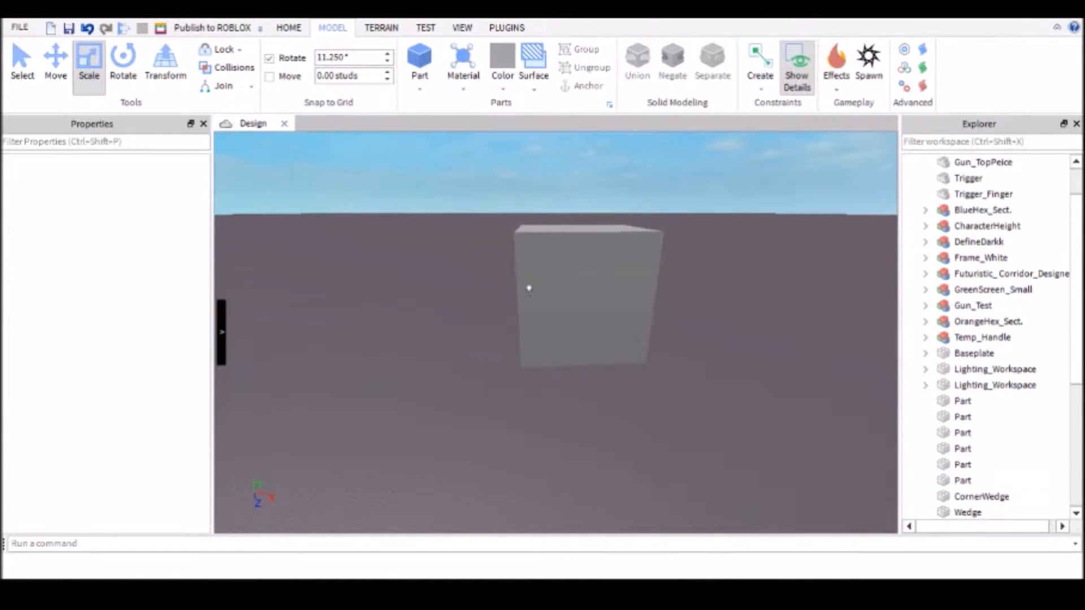
left_click(529, 289)
scroll(529, 289, "down", 5)
scroll(145, 367, "down", 10)
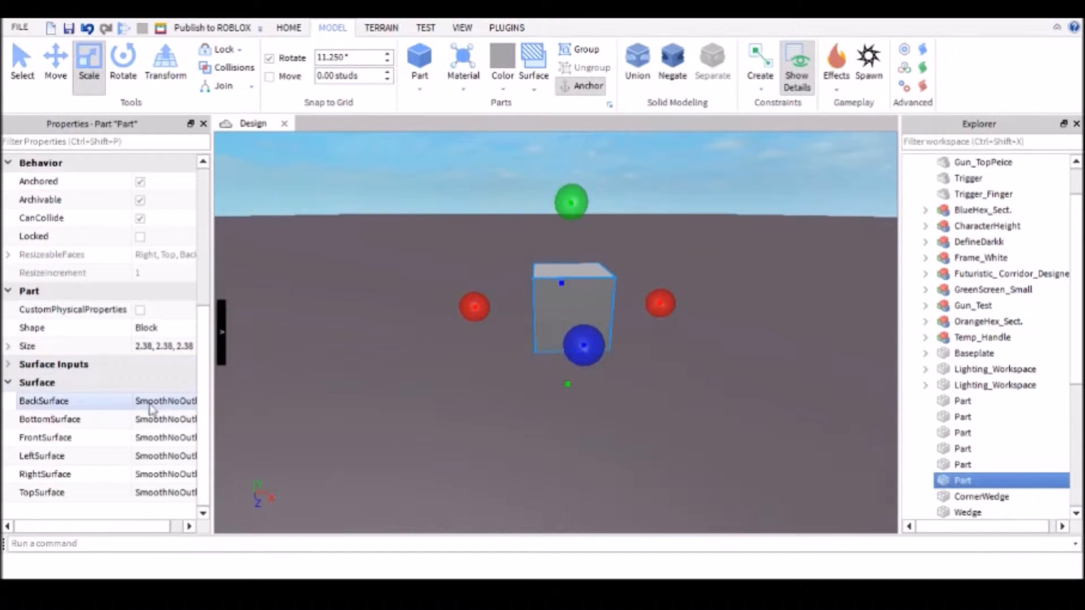
left_click_drag(214, 455, 433, 446)
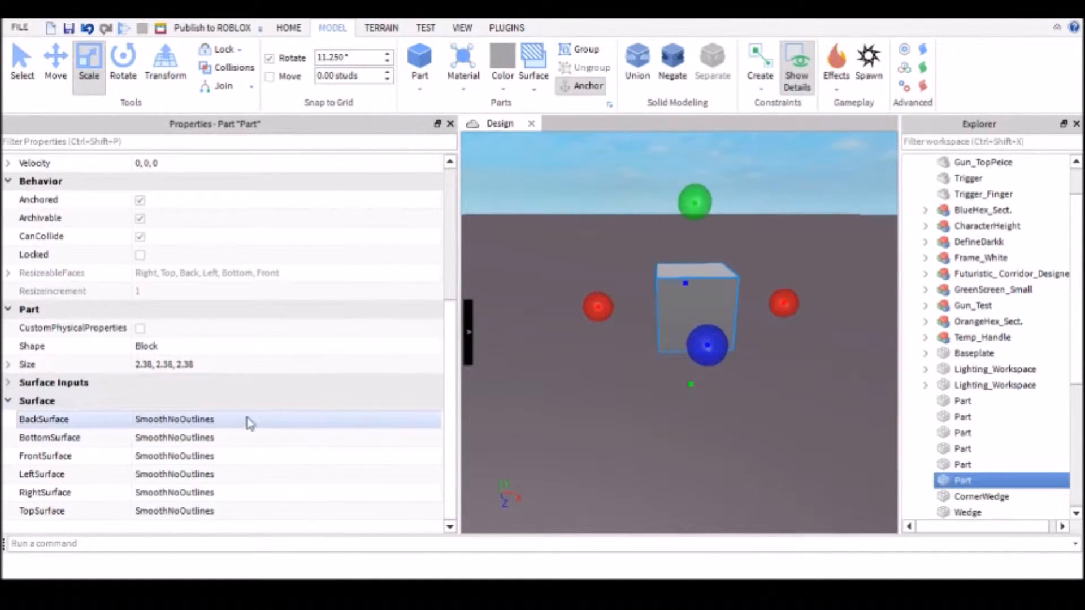
left_click(219, 512)
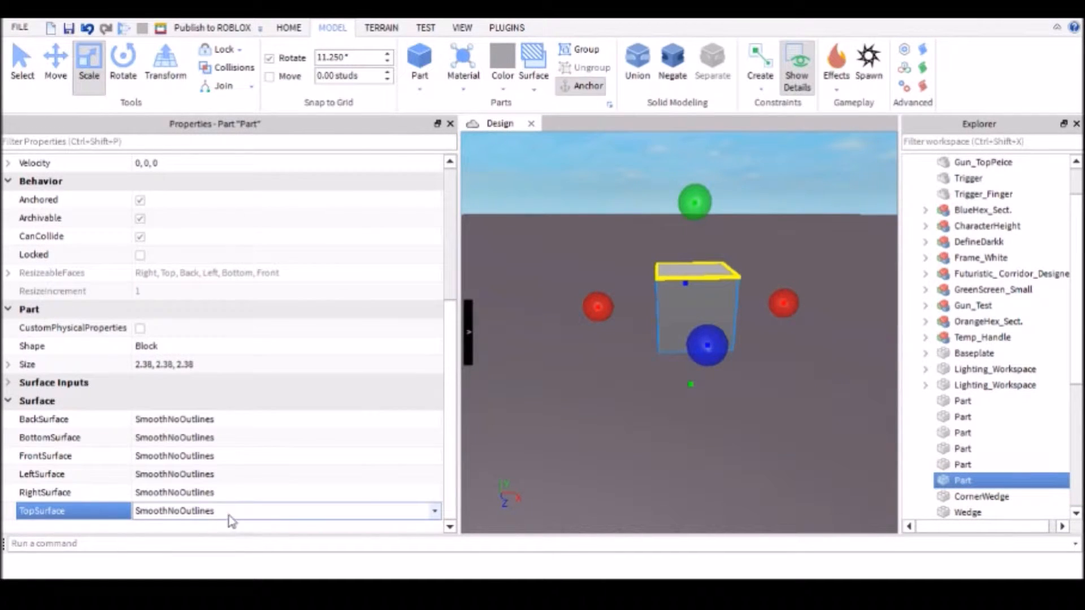
left_click(620, 408)
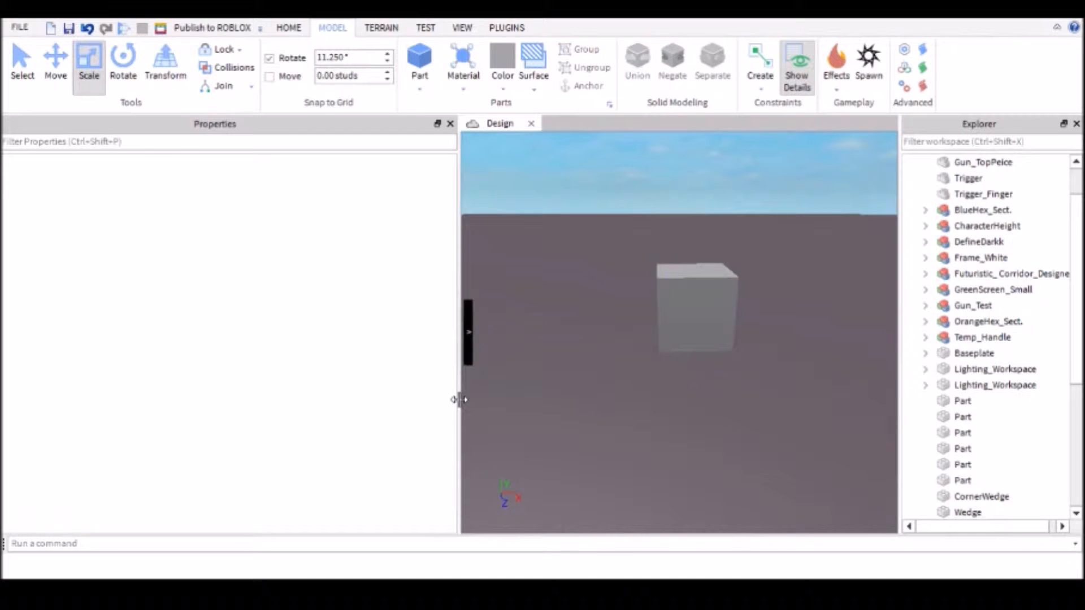
left_click_drag(459, 399, 174, 397)
- Scale the cube's height down into a thin slab and stretch it lengthwise along the X axis
right_click_drag(511, 393, 623, 337)
left_click(519, 320)
left_click_drag(541, 204, 562, 331)
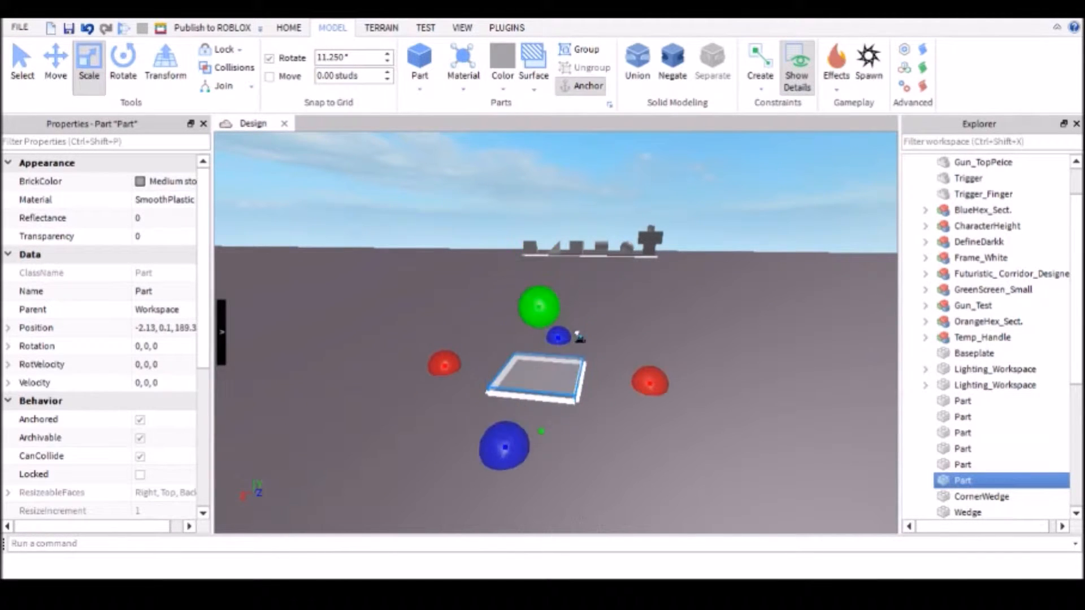
left_click_drag(642, 364, 748, 373)
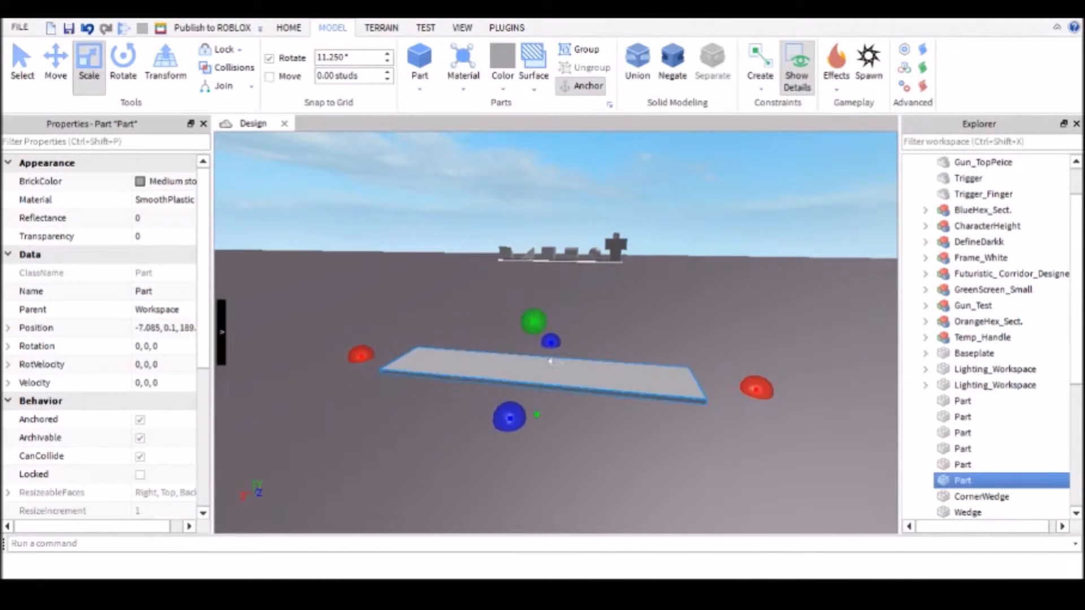
- Scale the stretched slab's X length back down to a short, nearly square plate
left_click_drag(546, 338, 571, 364)
left_click_drag(703, 332, 574, 330)
right_click_drag(573, 330, 637, 304)
left_click_drag(662, 314, 542, 309)
right_click_drag(541, 309, 436, 359)
key("w")
key("a")
key("a")
mouse_move(479, 369)
left_mouse_down()
mouse_move(438, 365)
mouse_move(479, 364)
left_mouse_up()
scroll(633, 292, "down", 3)
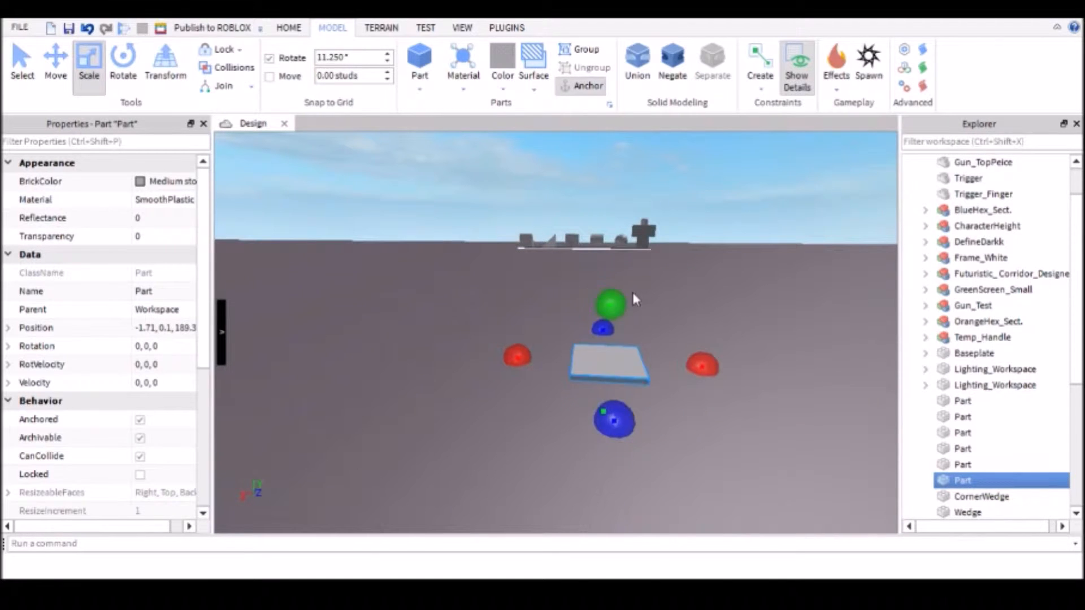
- Scale the plate's height up into a cube and move it to about X -0.84 on the baseplate
left_click_drag(613, 303, 617, 227)
key("d")
right_click_drag(642, 238, 641, 238)
scroll(642, 239, "up", 3)
mouse_move(587, 310)
left_mouse_down()
mouse_move(598, 314)
mouse_move(582, 331)
left_mouse_up()
scroll(586, 336, "down", 3)
key("d")
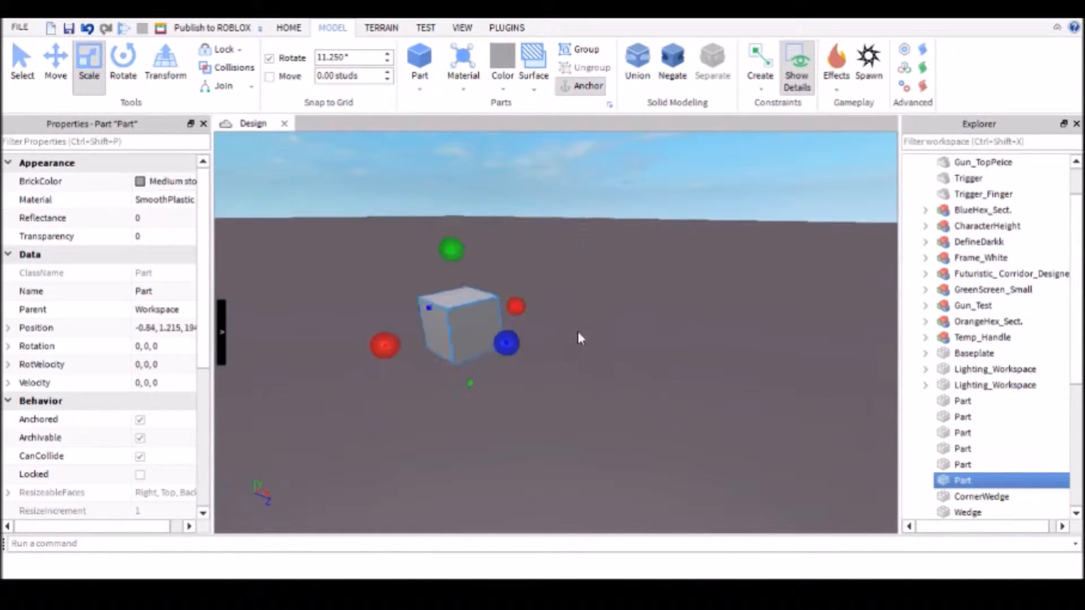
key("f")
scroll(562, 318, "down", 3)
scroll(557, 319, "up", 3)
right_click_drag(554, 319, 554, 319)
scroll(555, 320, "down", 3)
scroll(555, 319, "up", 4)
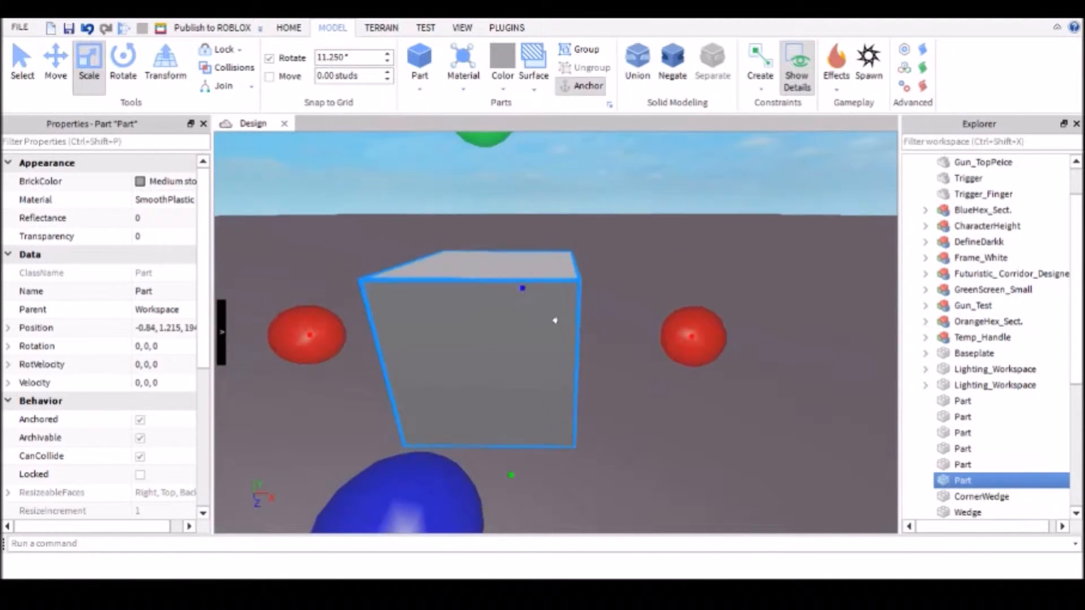
scroll(554, 320, "down", 3)
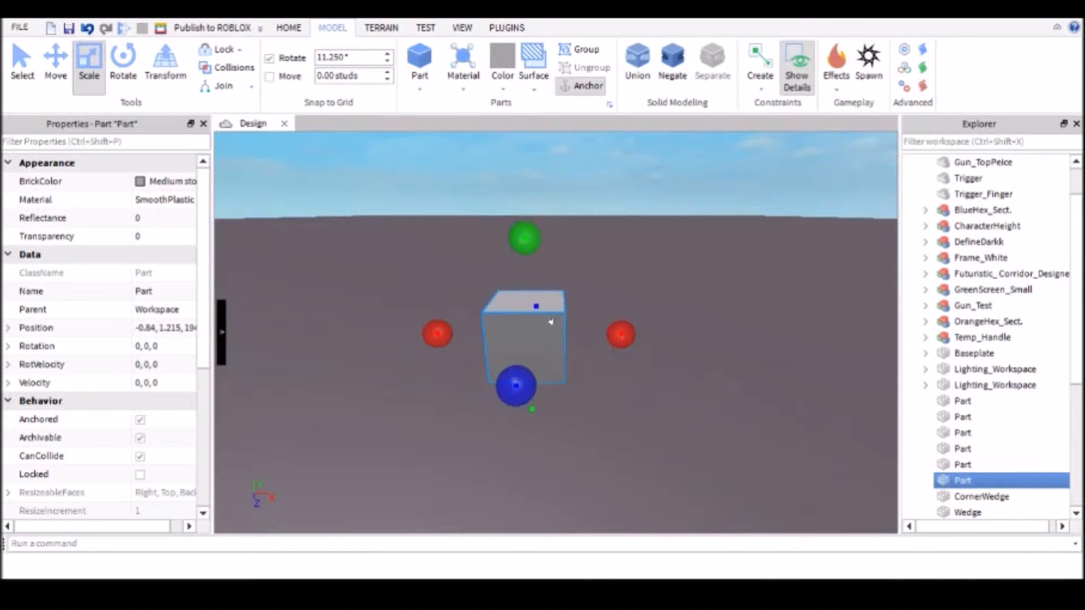
- Duplicate the cube and place the copy on the baseplate beside the original
key("ctrl+d")
mouse_move(517, 326)
left_mouse_down()
mouse_move(625, 331)
mouse_move(515, 337)
left_mouse_up()
scroll(590, 330, "down", 3)
key("d")
key("a")
left_click(599, 337)
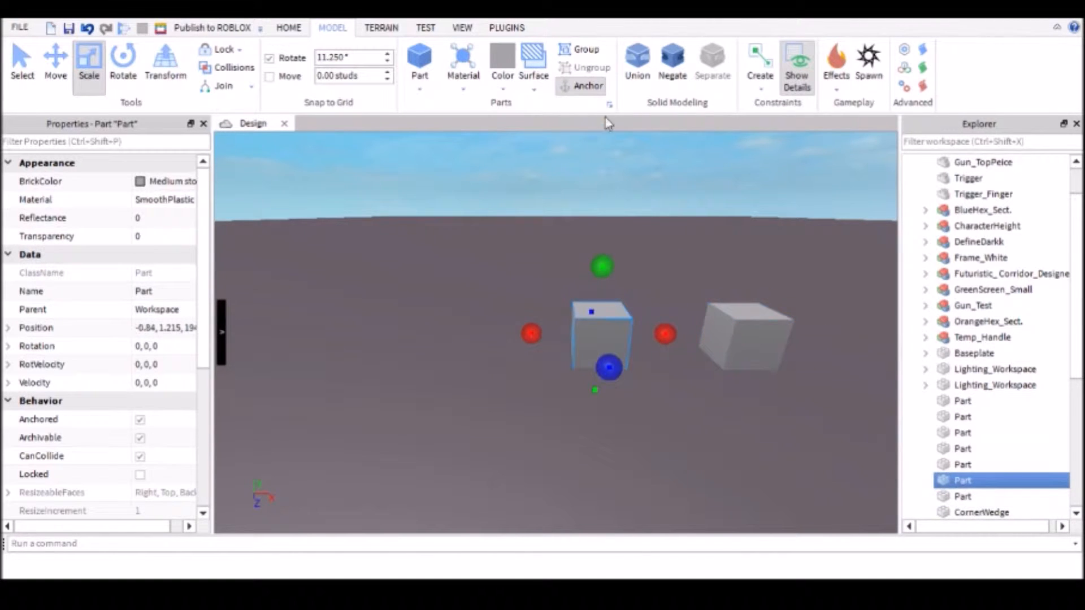
left_click(512, 256)
key("d")
key("w")
right_click_drag(551, 280, 551, 261)
key("a")
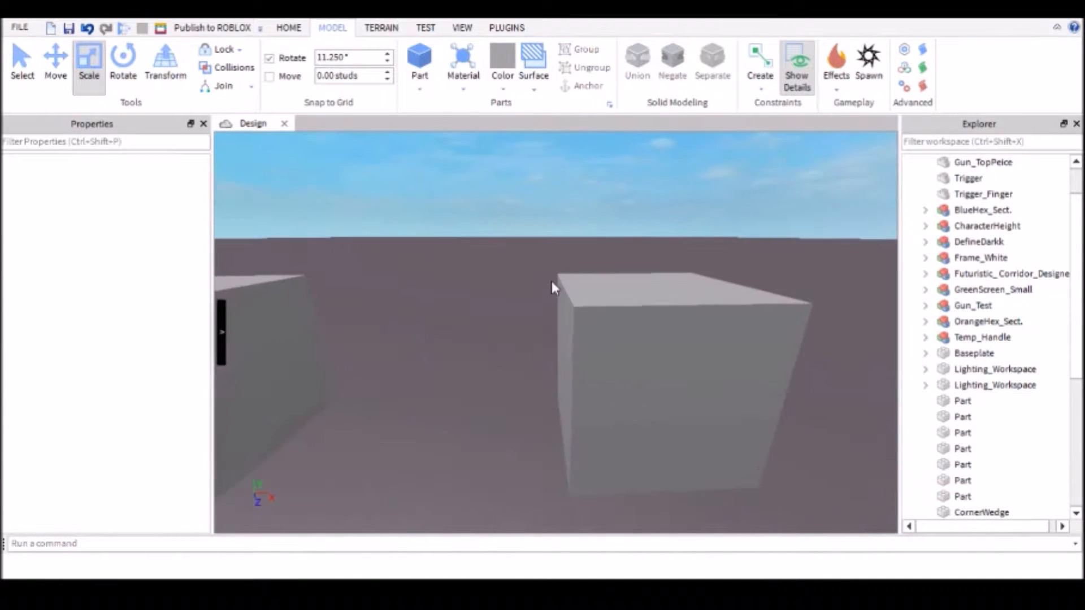
key("s")
key("s")
- Slide the duplicate cube along the X axis to about 0.943 so that it overlaps the original cube
left_click(566, 324)
mouse_move(567, 329)
left_mouse_down()
mouse_move(589, 323)
mouse_move(580, 335)
left_mouse_up()
key("s")
key("a")
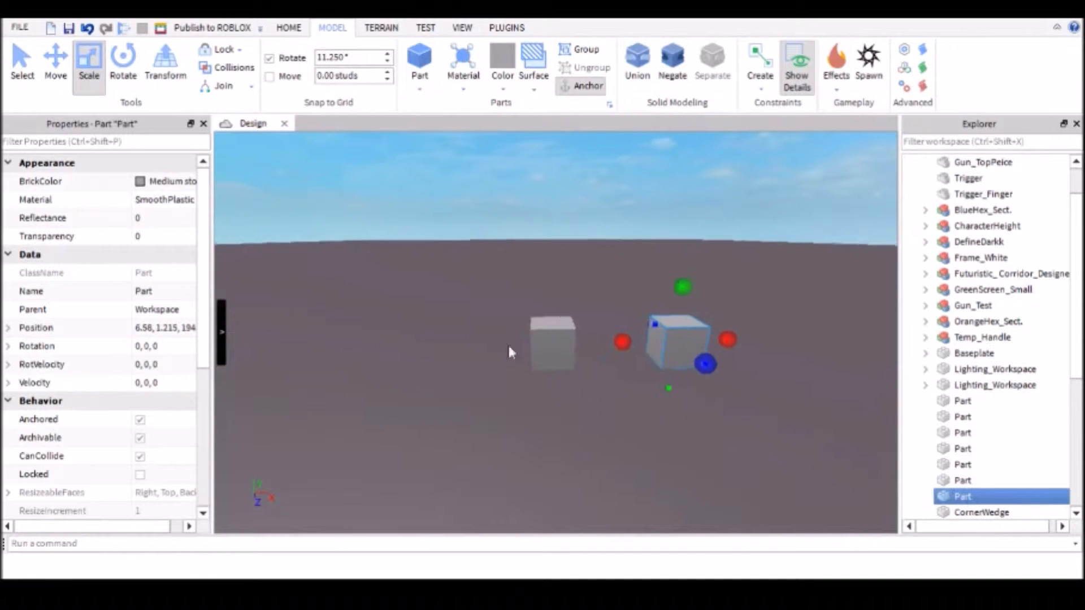
key("w")
key("d")
left_click(48, 56)
left_click_drag(577, 334, 489, 322)
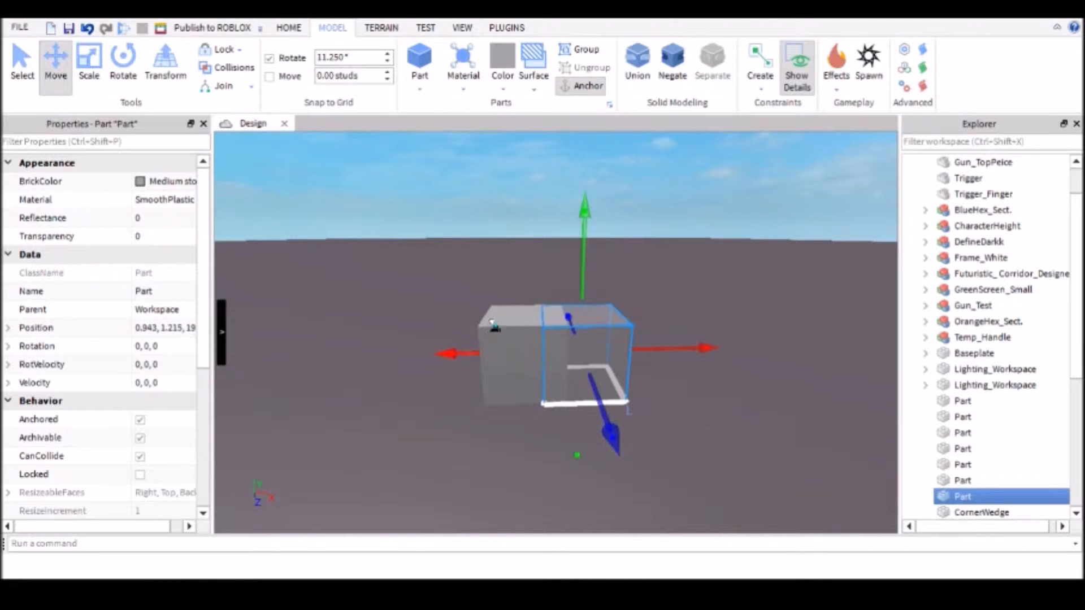
- Raise the duplicate cube to about Y 2.703 so the two overlapping cubes form a step
left_click_drag(582, 248, 577, 192)
scroll(453, 347, "down", 3)
left_click(462, 360)
scroll(465, 325, "up", 4)
scroll(639, 299, "down", 2)
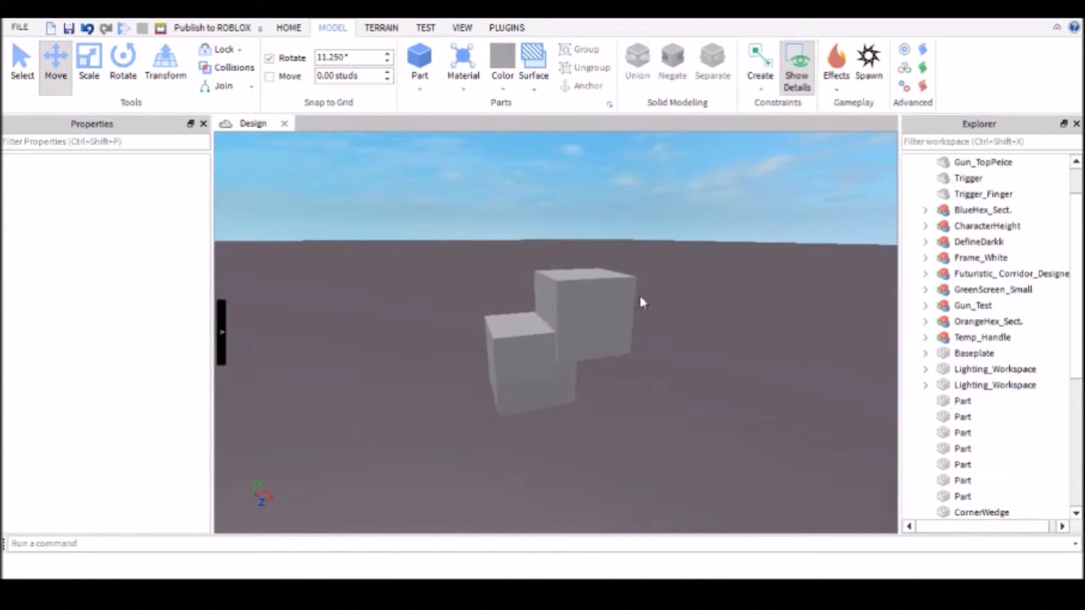
scroll(574, 303, "up", 4)
scroll(571, 290, "down", 3)
- Select both overlapping cubes and group them into a model
left_click(590, 285)
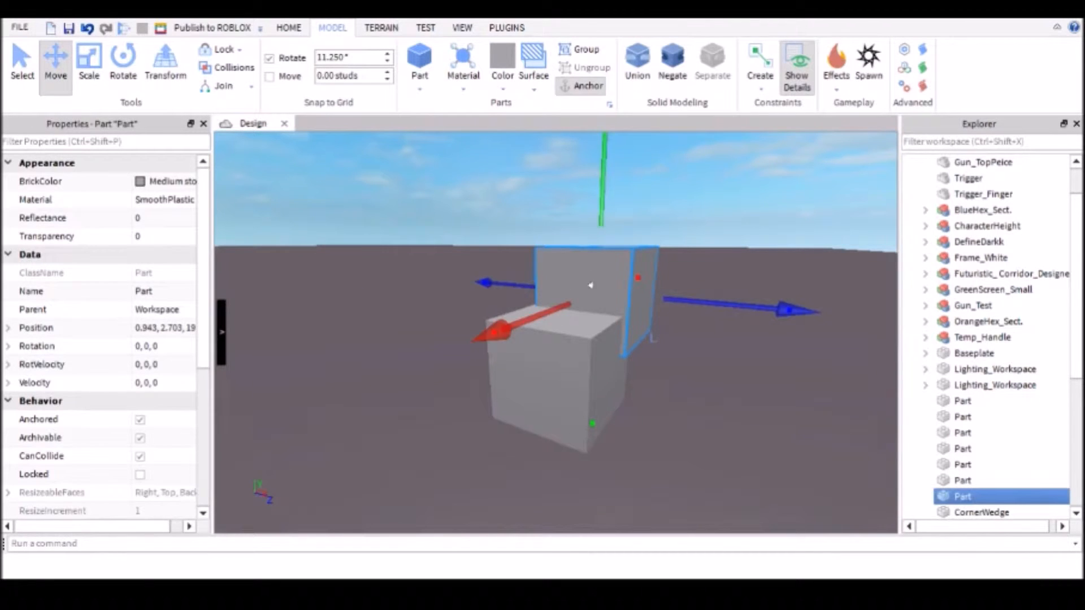
left_click(548, 406, "ctrl")
scroll(504, 339, "down", 3)
right_click_drag(503, 339, 568, 333)
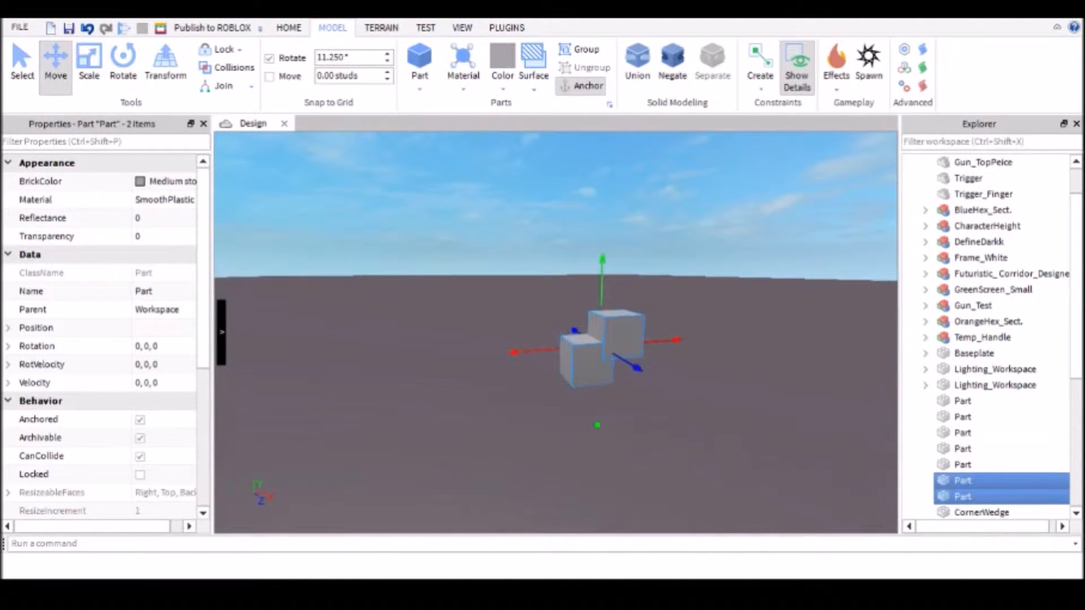
left_click(579, 50)
left_click(499, 243)
- Move the grouped cubes together across the baseplate and select the model
left_click_drag(560, 338, 531, 372)
left_click(543, 321)
scroll(544, 321, "up", 2)
left_click(544, 320)
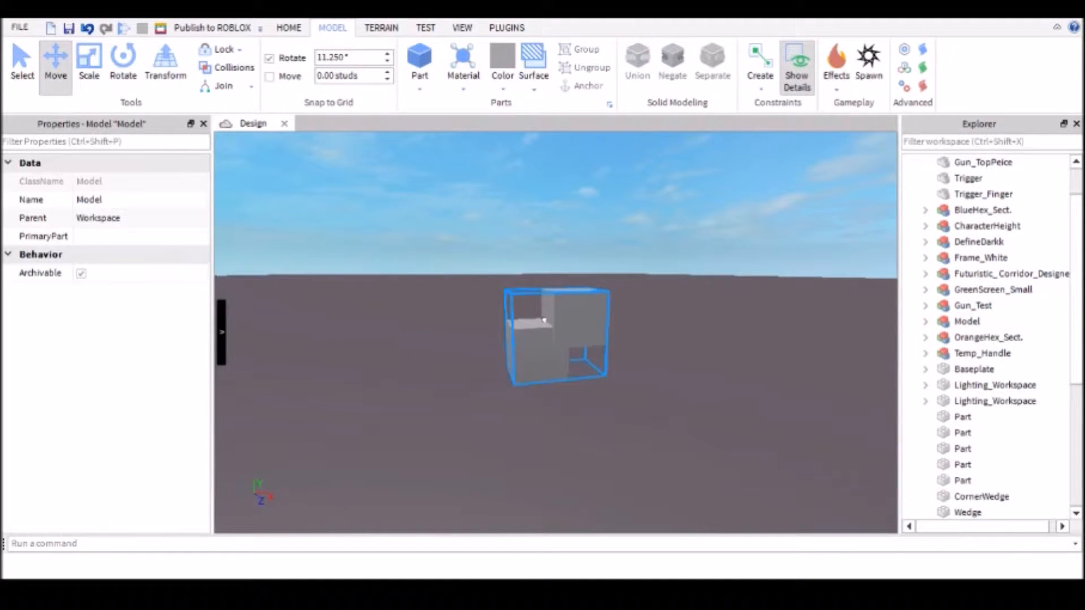
scroll(544, 319, "up", 3)
right_click_drag(537, 322, 539, 323)
scroll(539, 324, "down", 2)
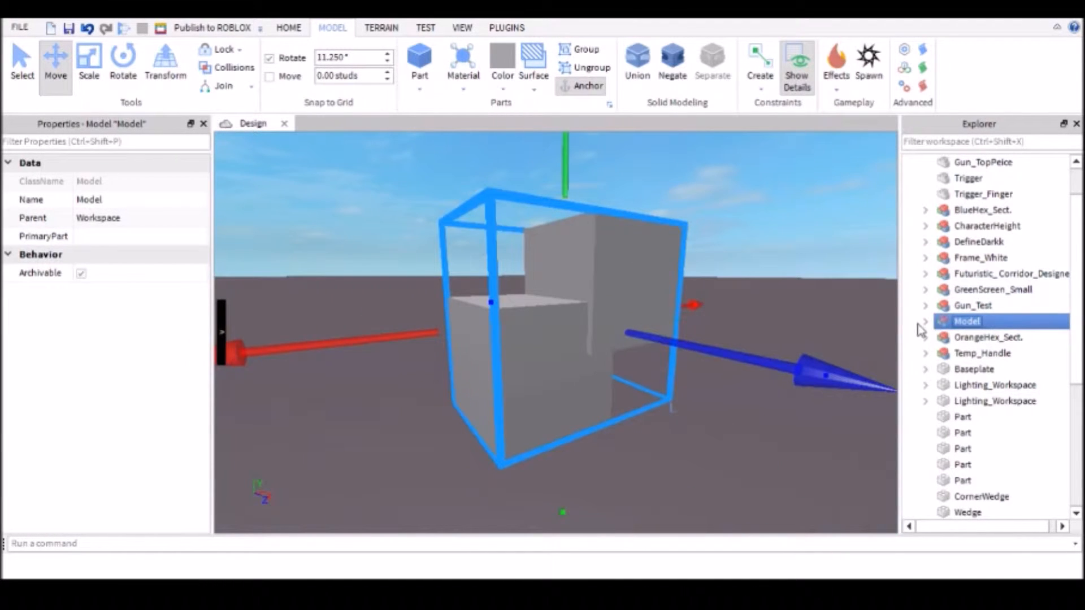
- Show the contents of the new model and select the two parts inside it
left_click(925, 321)
left_click(978, 337)
left_click(978, 353, "shift")
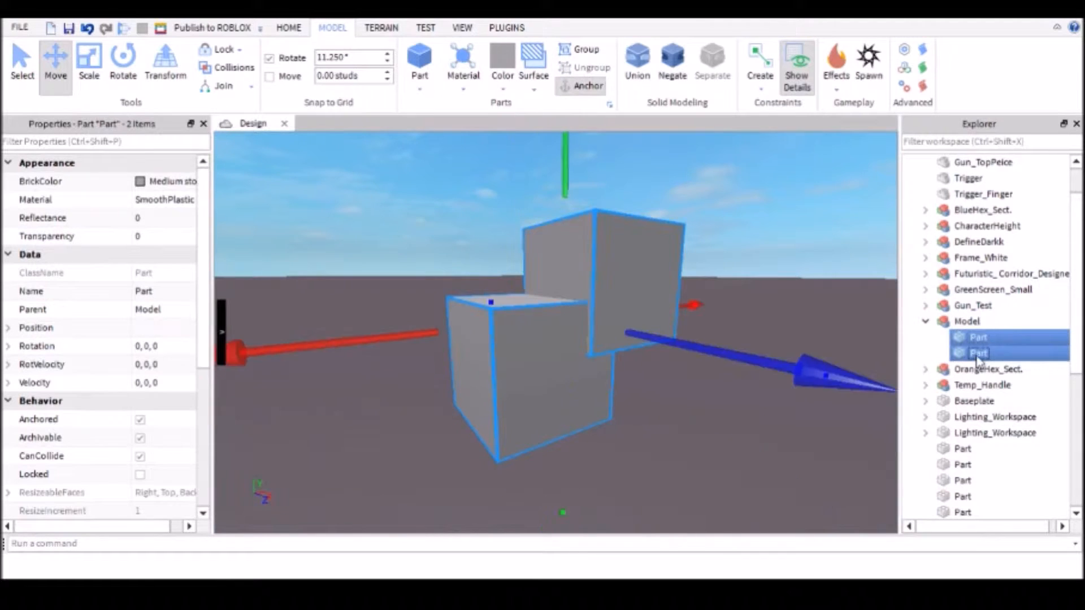
scroll(720, 313, "down", 3)
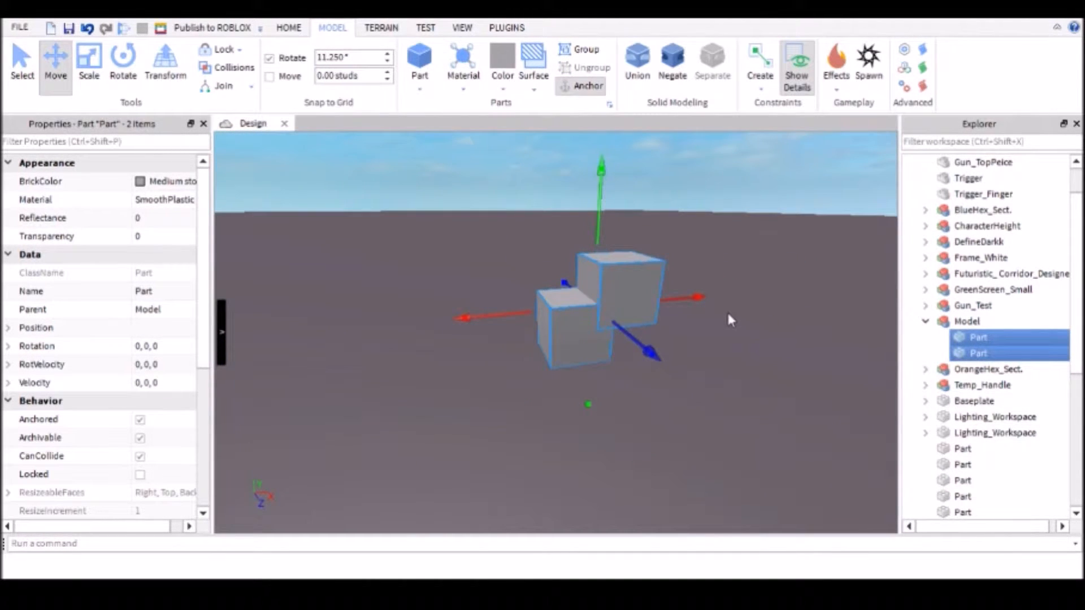
left_click(721, 315)
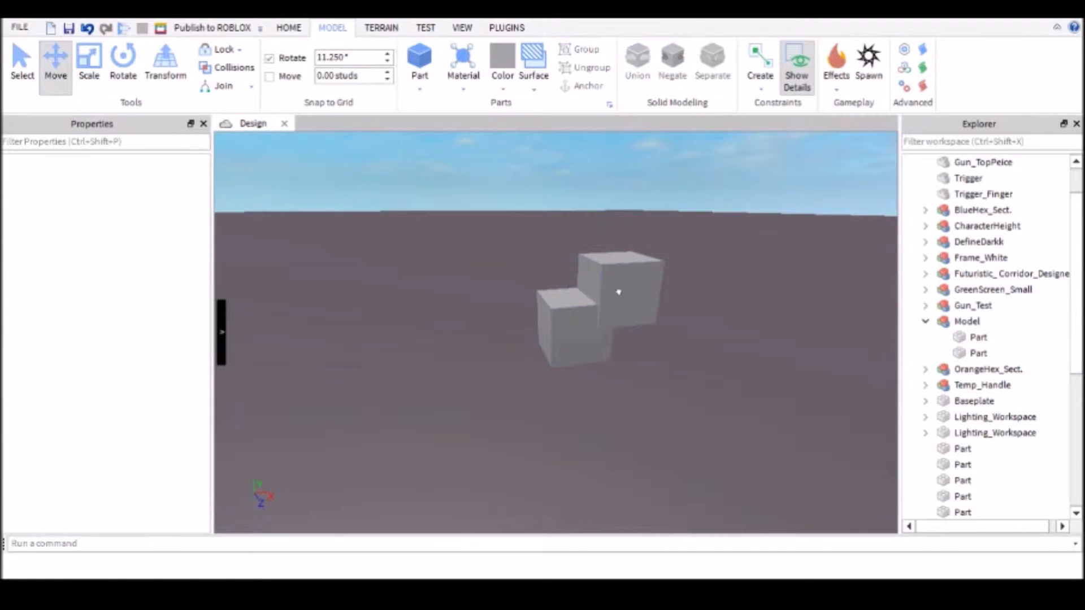
- Ungroup the model into its two separate cubes and clear the selection
left_click(617, 291)
left_click(603, 70)
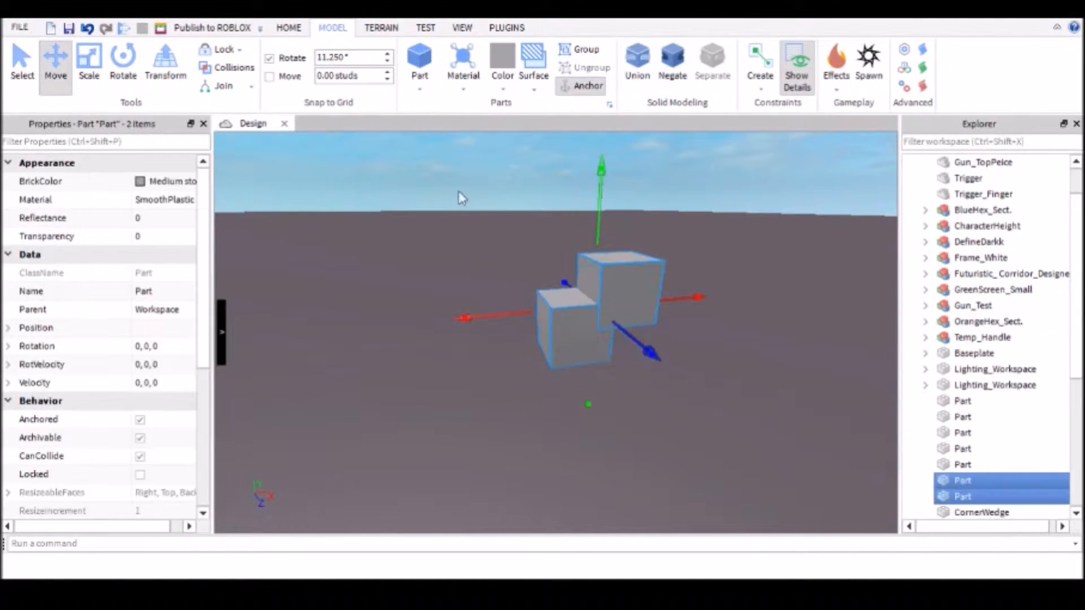
left_click(459, 191)
right_click_drag(583, 256, 567, 291)
left_click(569, 289)
left_click(428, 375)
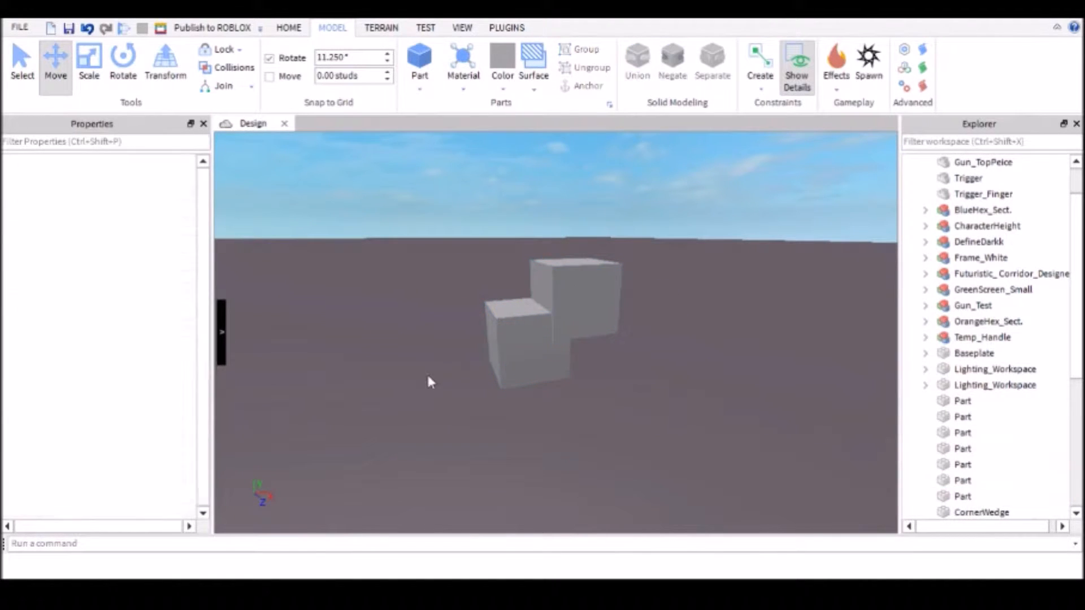
- Select both overlapping cubes and combine them with the Union operation
left_click(569, 276)
left_click(508, 320, "shift")
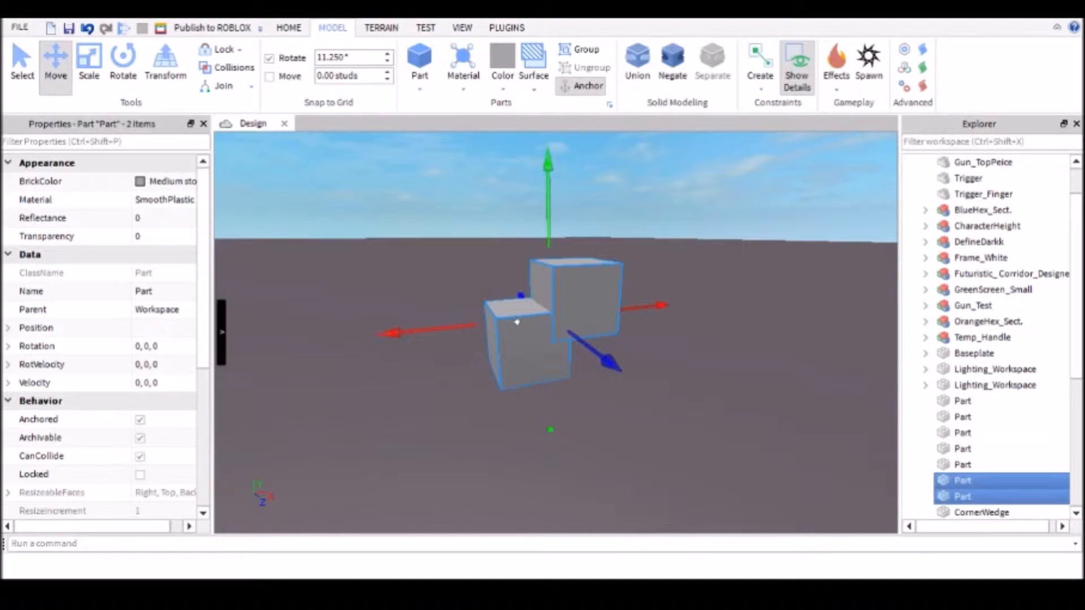
key("ctrl+shift+g")
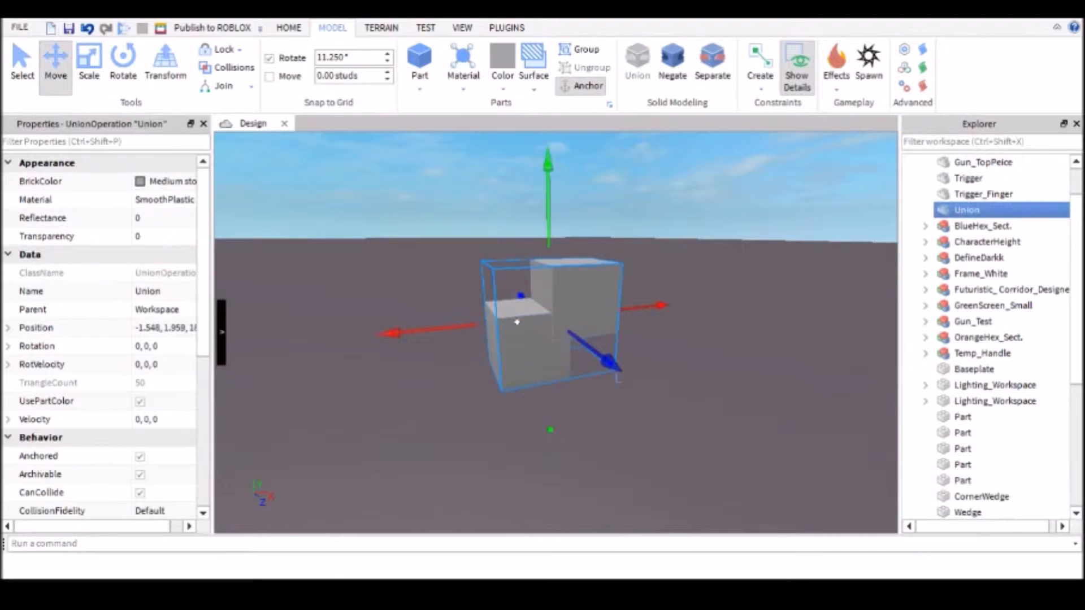
left_click(466, 399)
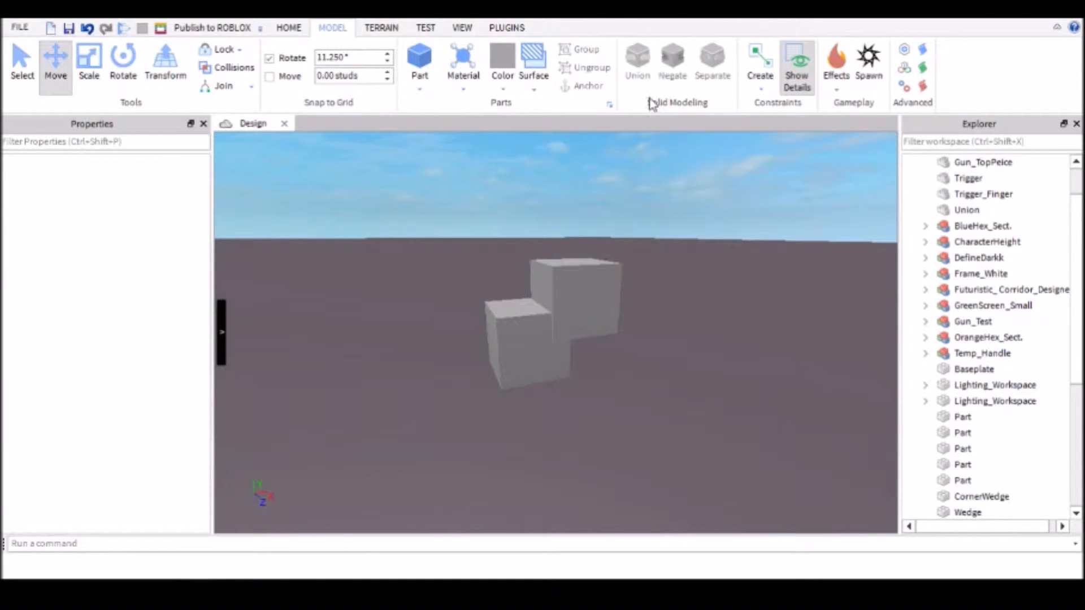
- Move the union as a single piece to about X -1.172 on the baseplate and view it from several sides
left_click(497, 295)
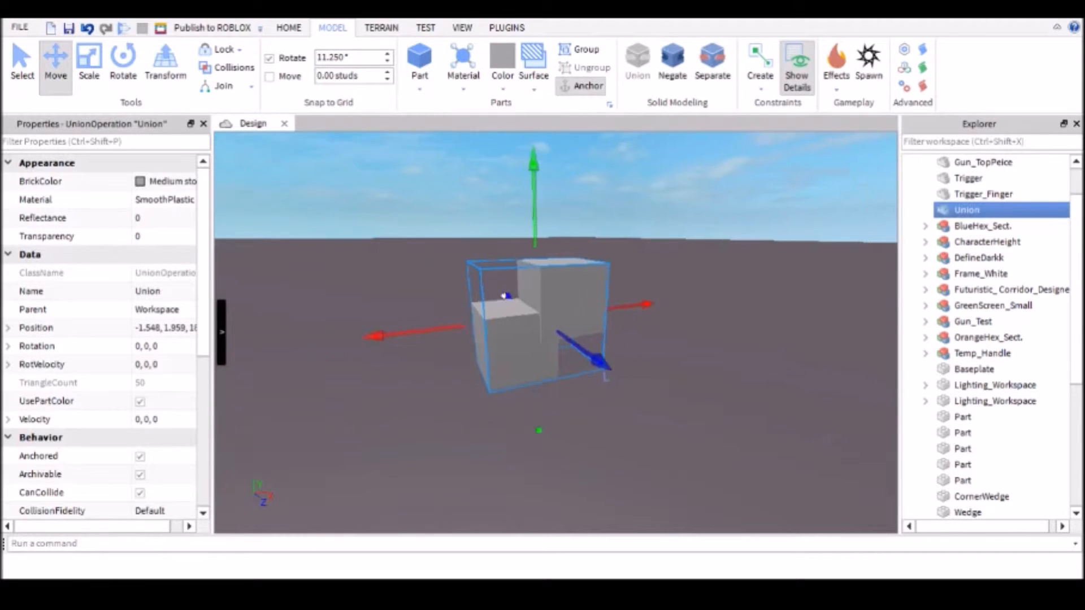
scroll(496, 296, "up", 8)
scroll(497, 296, "down", 7)
mouse_move(542, 302)
left_mouse_down()
mouse_move(441, 322)
mouse_move(538, 309)
left_mouse_up()
scroll(569, 302, "up", 5)
scroll(570, 301, "down", 5)
right_click_drag(569, 302, 583, 317)
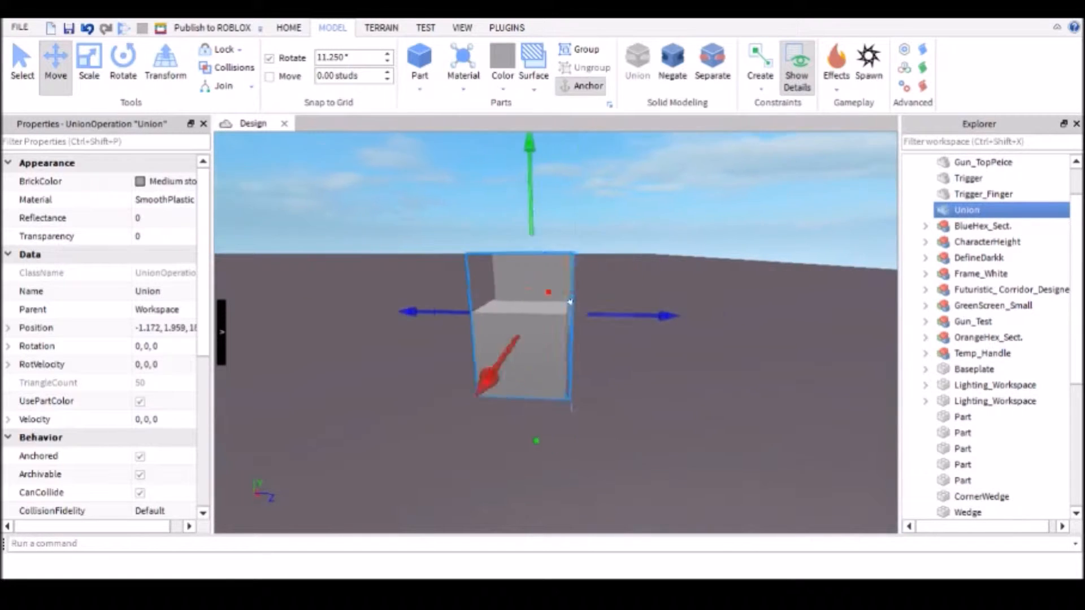
scroll(585, 320, "down", 5)
scroll(585, 320, "up", 5)
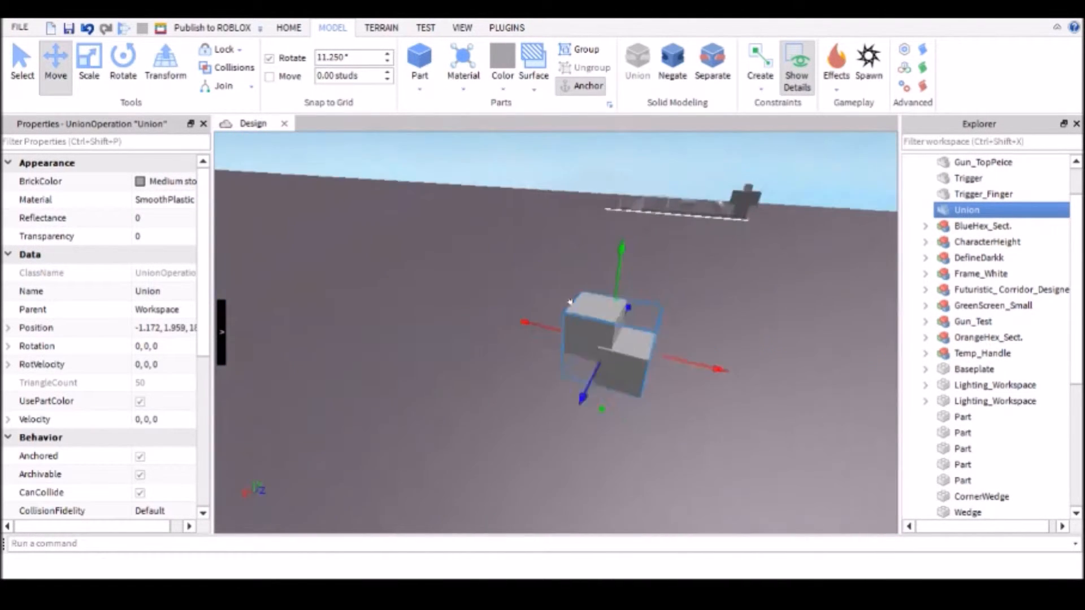
scroll(584, 316, "up", 5)
scroll(583, 316, "down", 4)
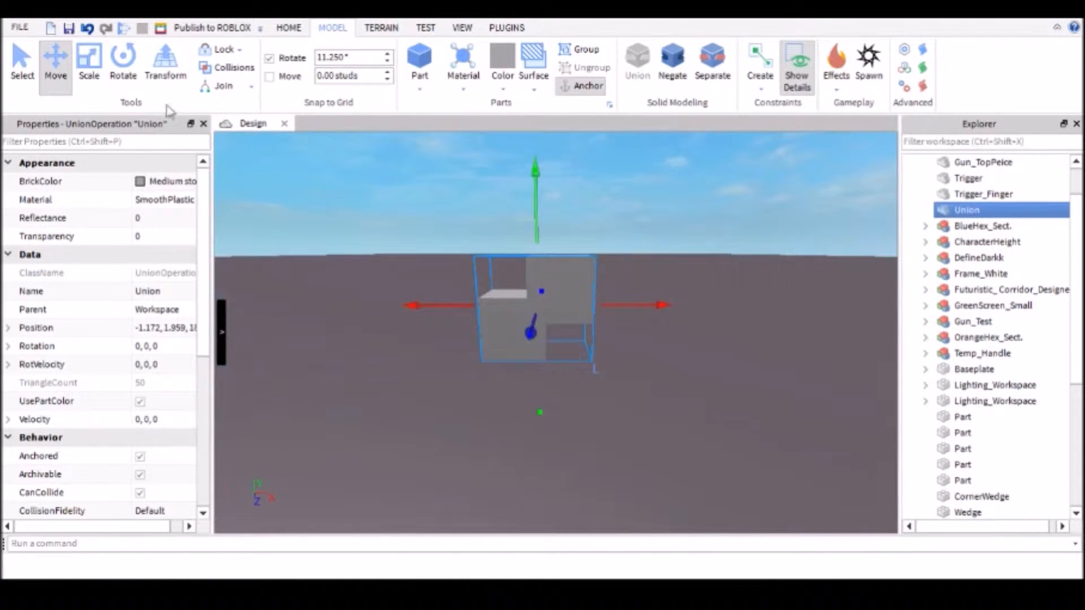
- Activate the Scale tool for the union and examine the union's Explorer entry and its listed properties
left_click(89, 71)
right_click_drag(515, 287, 515, 288)
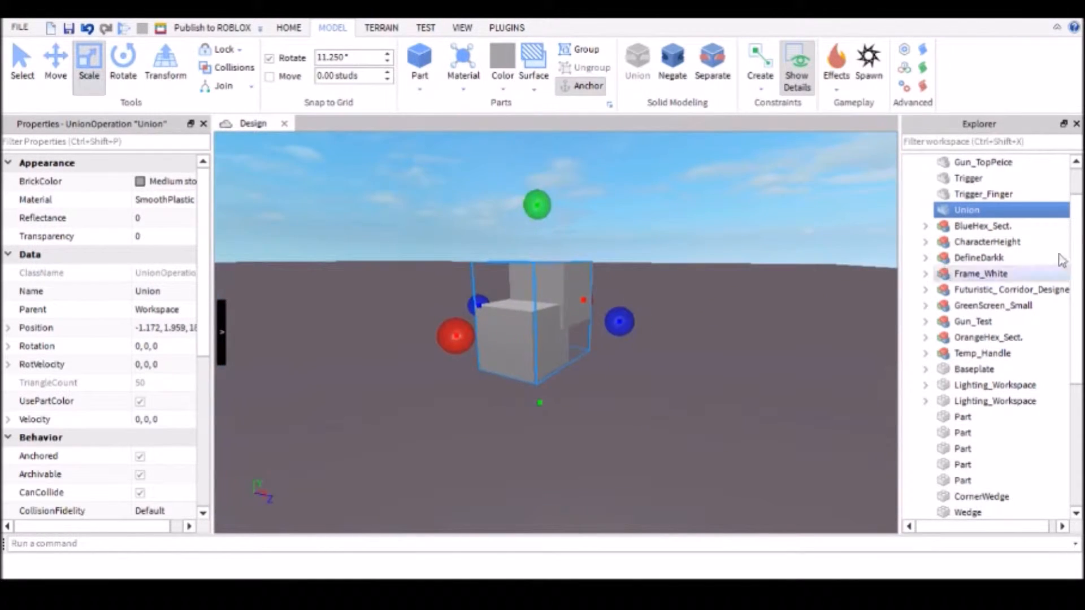
scroll(1001, 236, "up", 1)
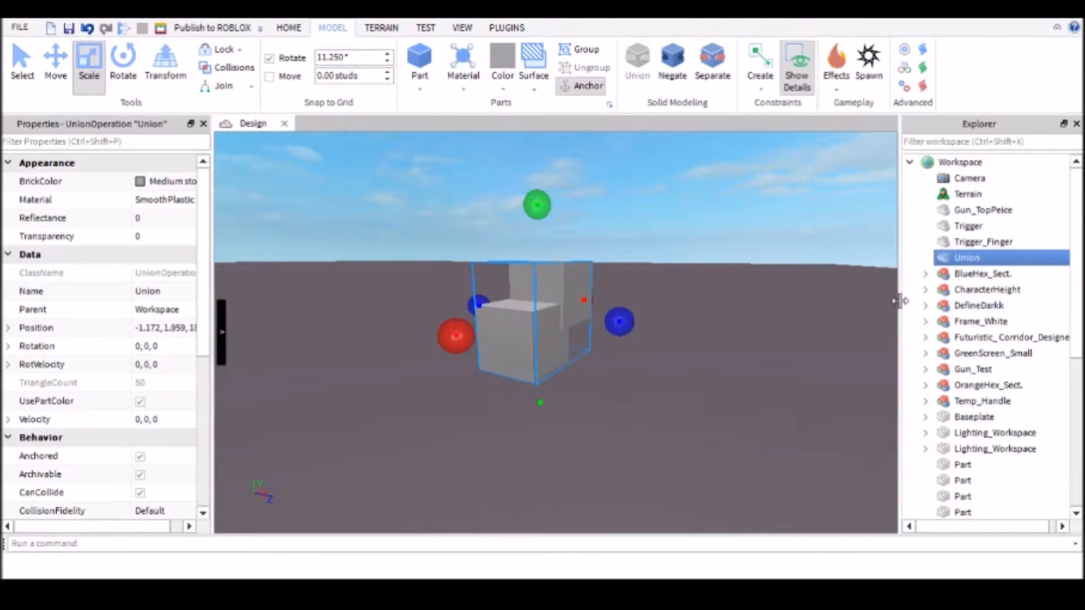
left_click_drag(898, 300, 780, 300)
scroll(73, 245, "down", 6)
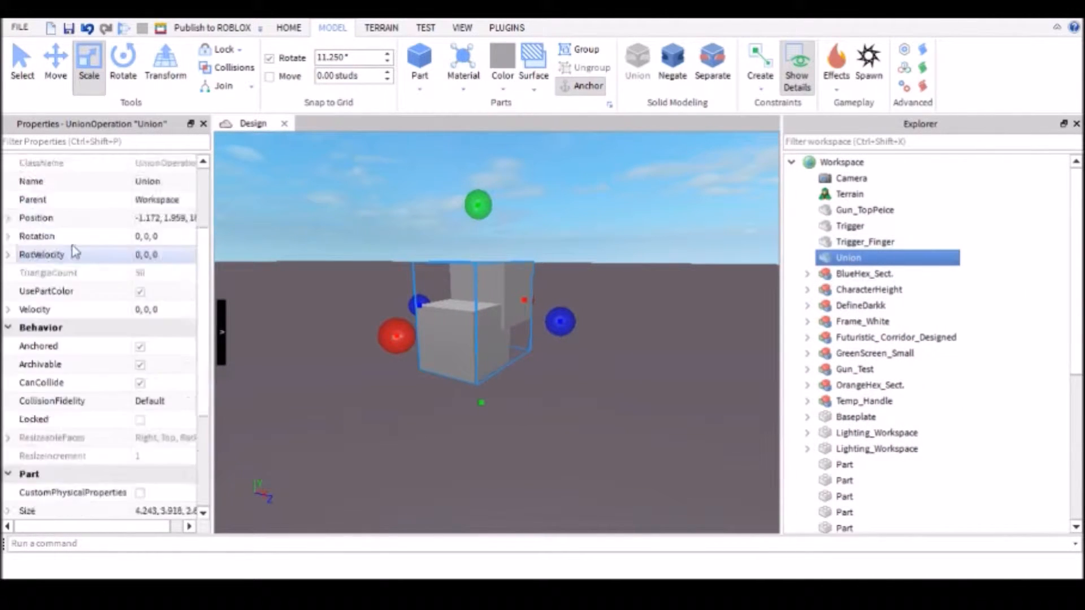
scroll(124, 308, "up", 6)
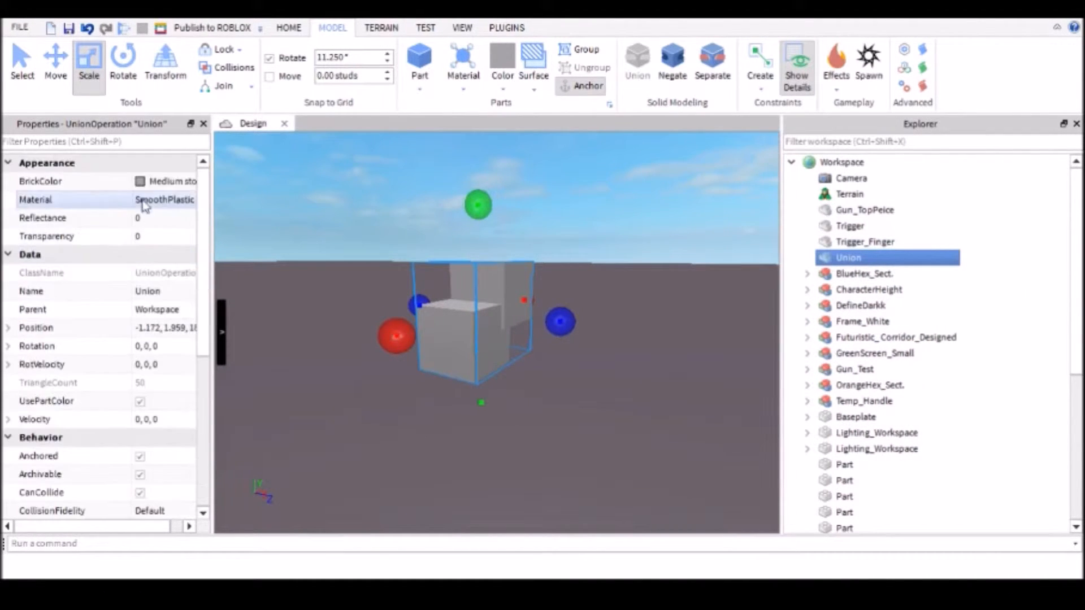
left_click_drag(781, 304, 898, 305)
- Scale the union up proportionally from its top until its centre reaches about Y 9.399, and shrink it from one side to a small piece
right_click_drag(734, 333, 686, 333)
scroll(687, 333, "down", 2)
left_click_drag(571, 249, 582, 149)
scroll(585, 230, "down", 2)
left_click(684, 331)
right_click_drag(683, 326, 597, 323)
scroll(597, 323, "up", 2)
left_click(597, 323)
scroll(597, 323, "down", 3)
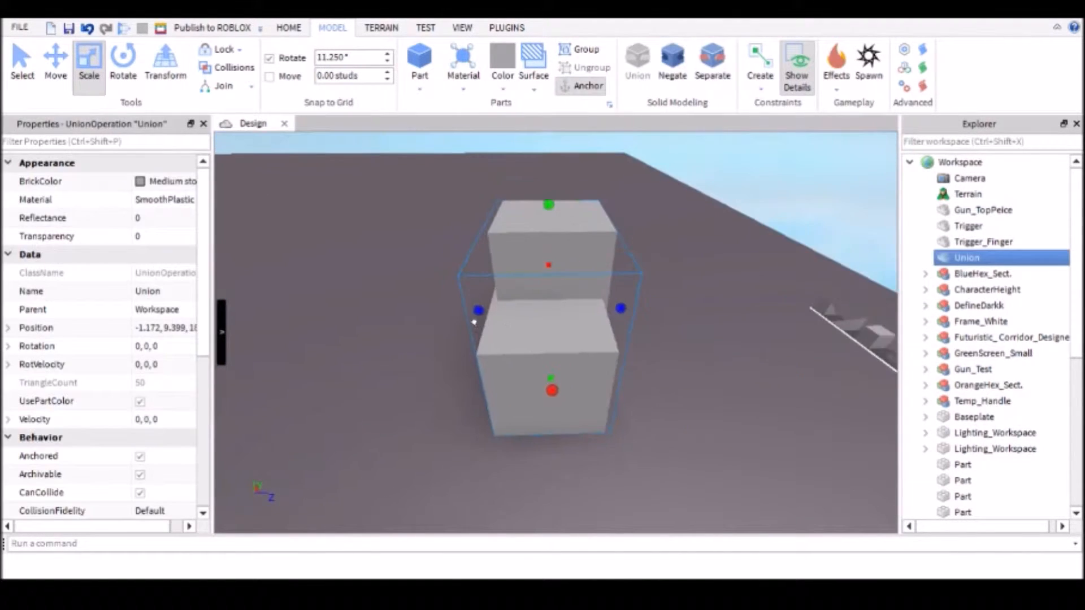
left_click_drag(465, 300, 562, 301, "shift")
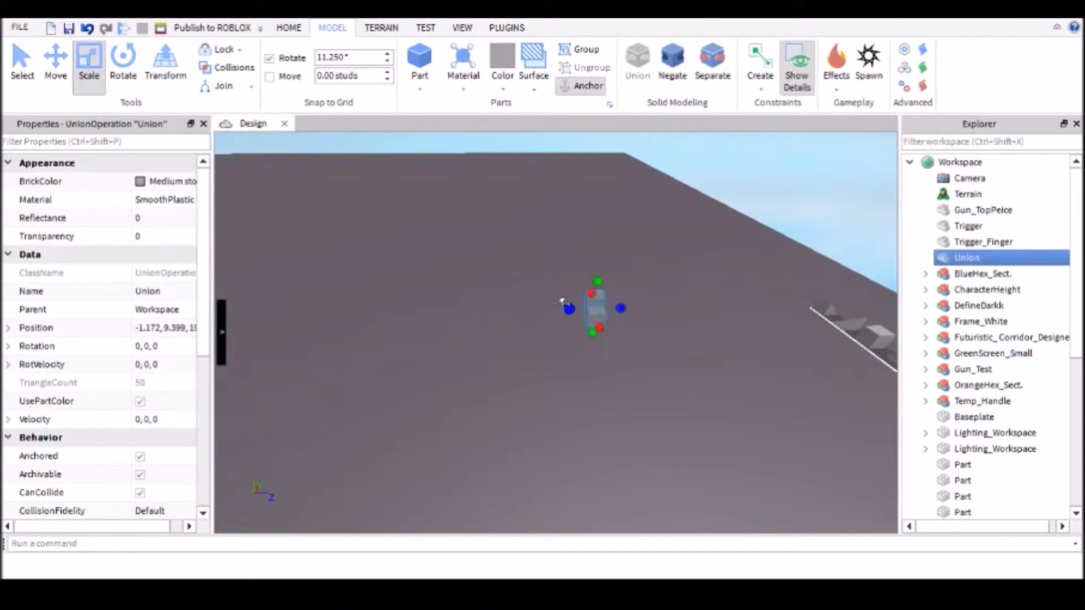
- Move the shrunken union across the baseplate to about X 7.134, Y 2.49
left_click(558, 328)
key("d")
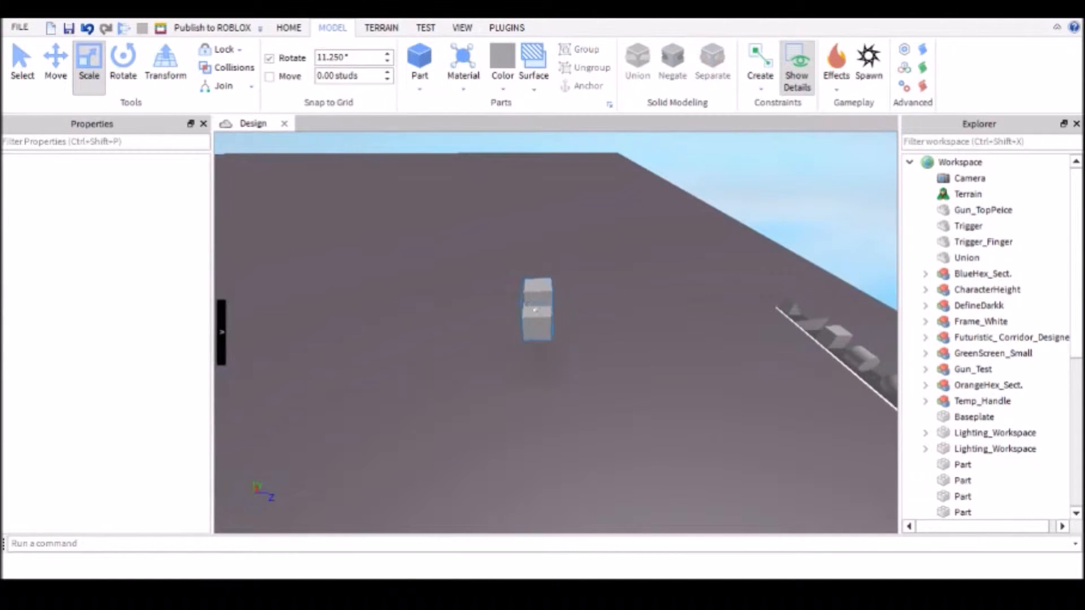
left_click_drag(535, 310, 590, 325)
key("d")
left_click(606, 385)
mouse_move(607, 385)
right_mouse_down()
mouse_move(586, 363)
mouse_move(602, 381)
right_mouse_up()
key("a")
key("w")
key("s")
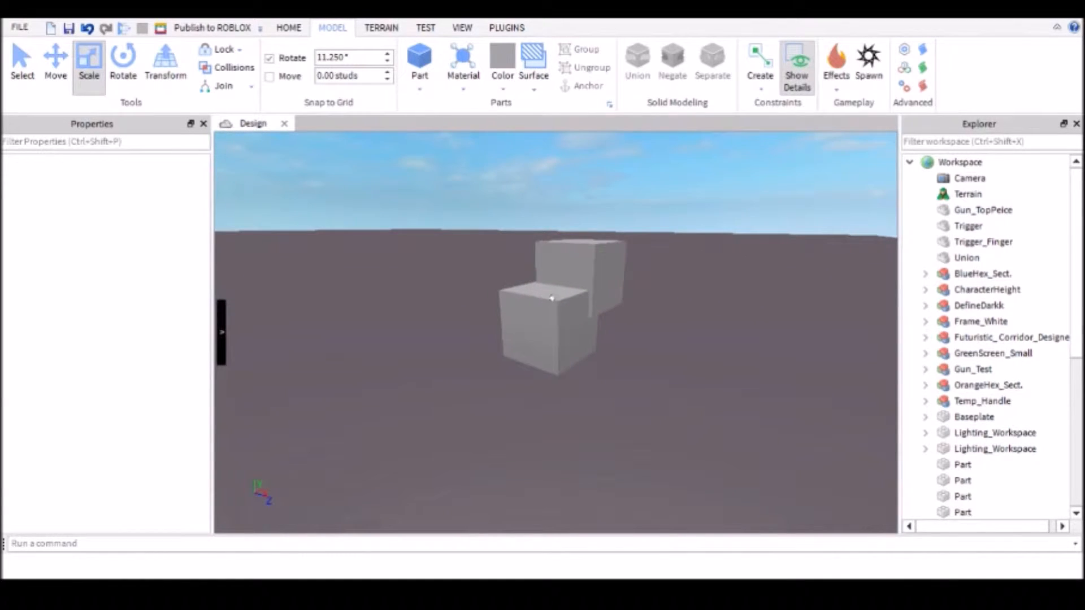
left_click(557, 302)
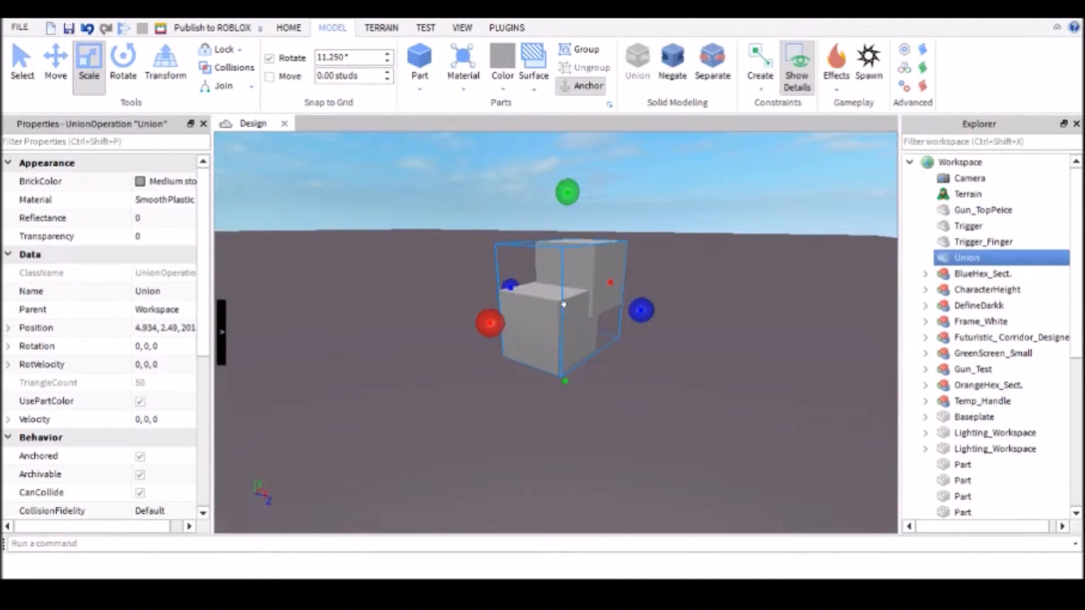
left_click_drag(573, 304, 646, 302)
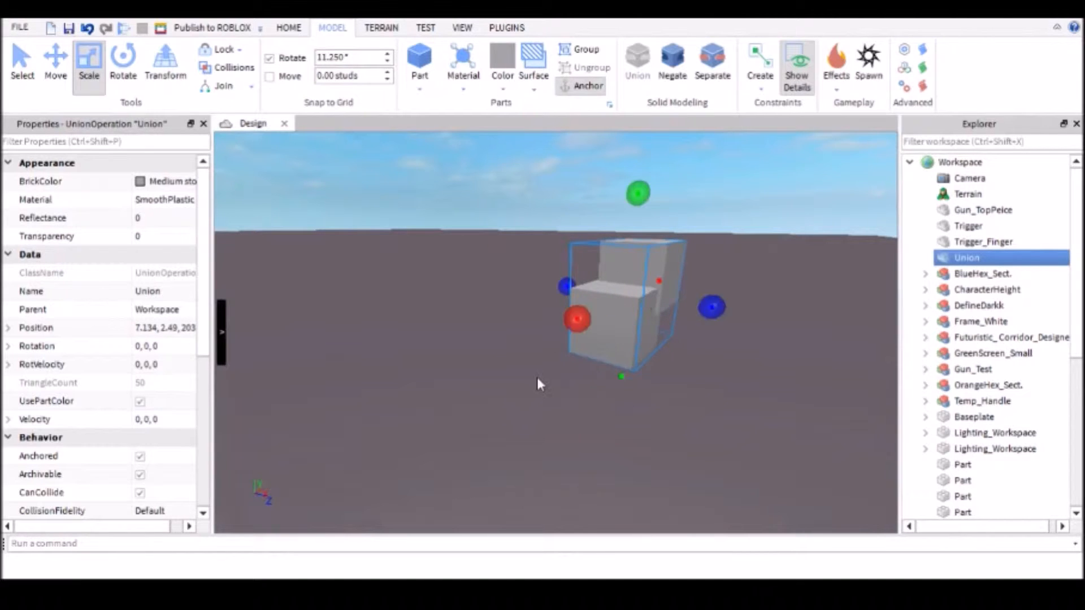
- Examine the union from the front and back and look through its properties
left_click(540, 377)
key("d")
mouse_move(559, 368)
right_mouse_down()
mouse_move(535, 356)
mouse_move(559, 369)
mouse_move(545, 352)
right_mouse_up()
key("d")
key("s")
key("w")
left_click(545, 352)
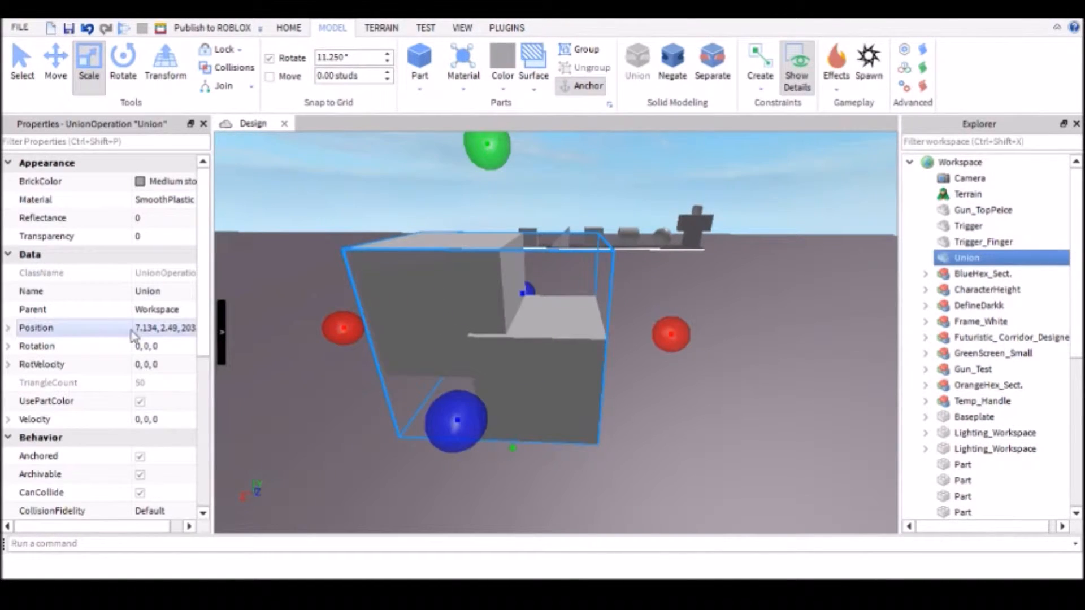
scroll(127, 345, "down", 5)
scroll(124, 350, "up", 5)
right_click_drag(253, 333, 253, 330)
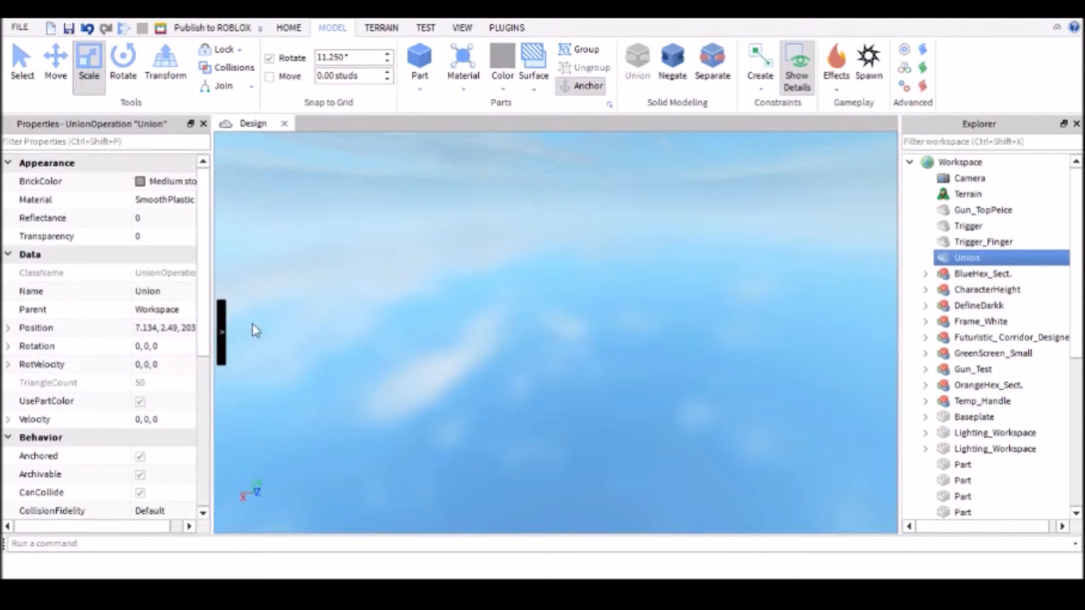
right_click_drag(462, 333, 461, 340)
right_click_drag(617, 328, 616, 327)
scroll(616, 328, "up", 4)
scroll(616, 328, "down", 3)
left_click(640, 352)
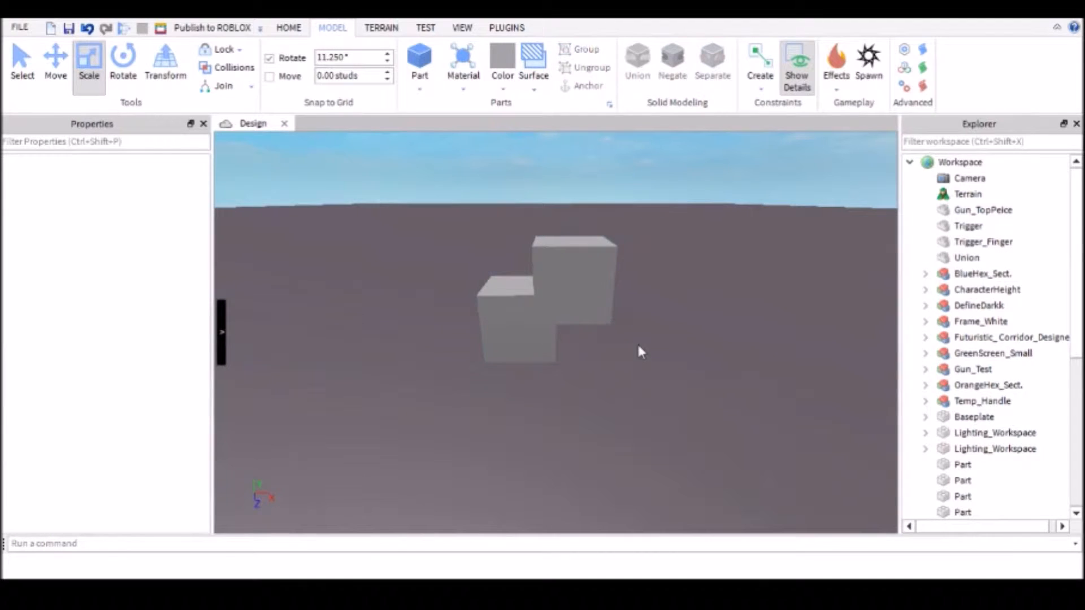
- Inspect how the union's two cubes behave as one selectable object by selecting it and circling around it
left_click(562, 279)
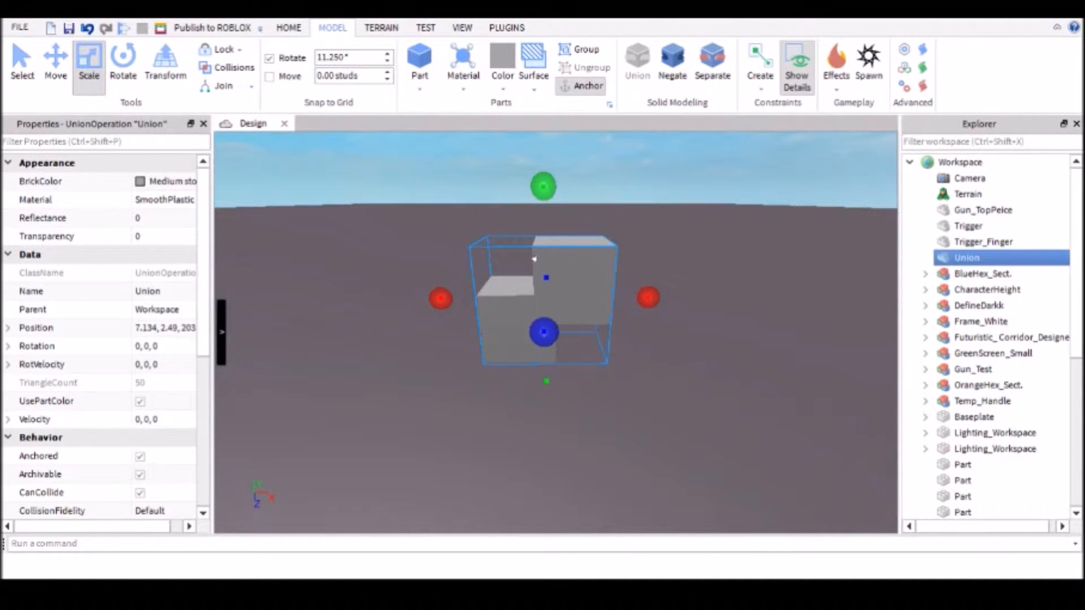
left_click(458, 232)
left_click(509, 277)
right_click_drag(509, 279, 524, 292)
scroll(510, 280, "down", 3)
scroll(510, 279, "up", 5)
scroll(523, 293, "down", 3)
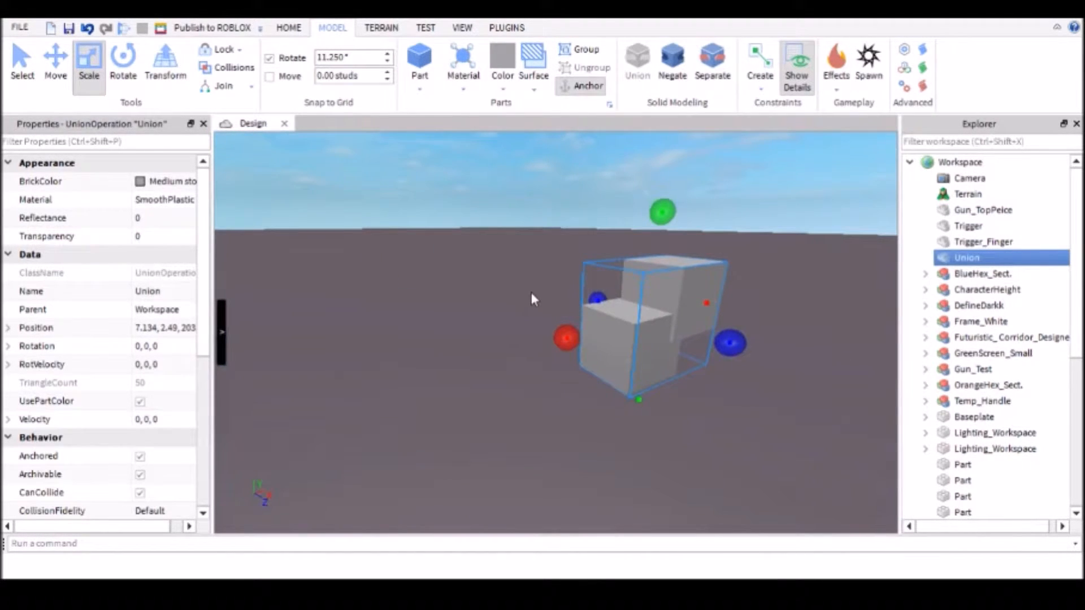
right_click_drag(613, 285, 613, 285)
scroll(613, 284, "up", 3)
scroll(613, 284, "down", 3)
left_click(480, 402)
scroll(479, 402, "down", 3)
scroll(470, 385, "up", 4)
mouse_move(480, 402)
right_mouse_down()
mouse_move(470, 384)
mouse_move(484, 400)
right_mouse_up()
scroll(484, 401, "down", 3)
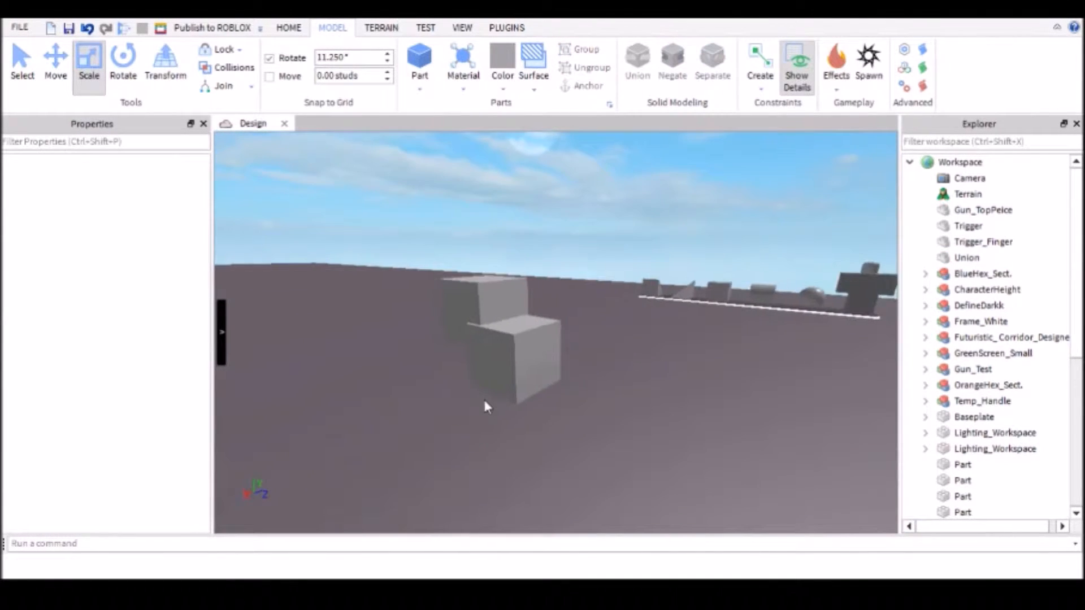
scroll(470, 385, "up", 4)
scroll(484, 400, "down", 4)
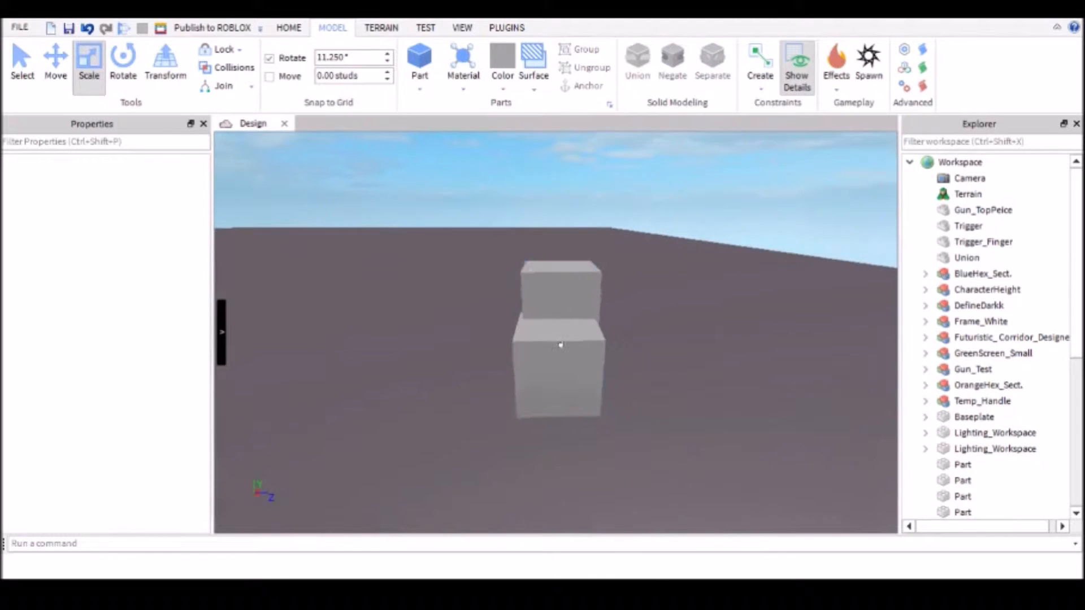
- Duplicate the union and rotate the copy to 90 degrees about its Z axis
left_click(559, 344)
right_click_drag(514, 341, 513, 340)
scroll(513, 340, "up", 3)
scroll(510, 347, "down", 3)
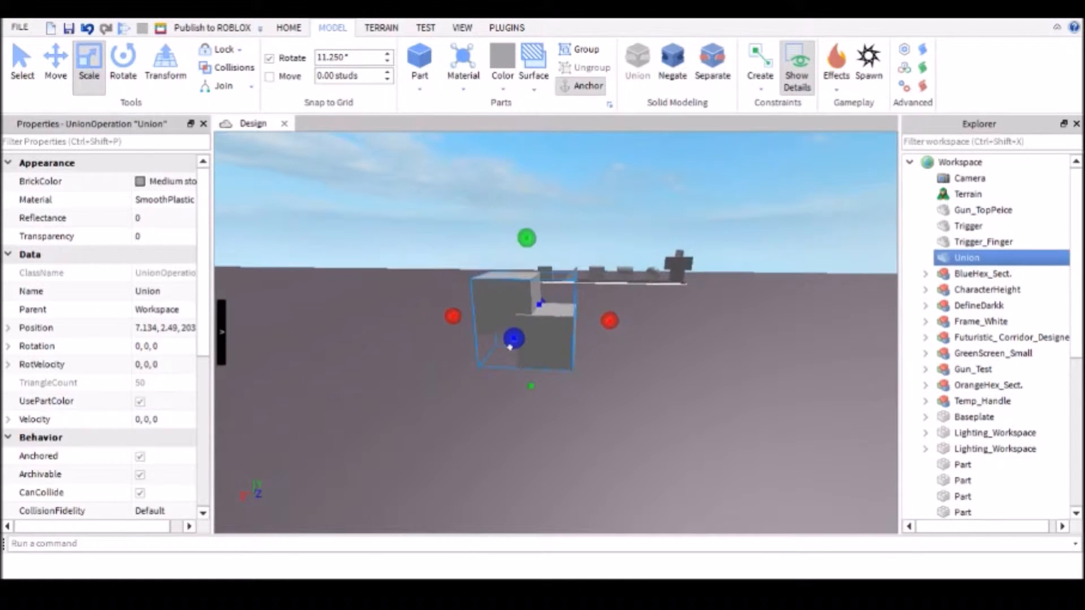
key("ctrl+d")
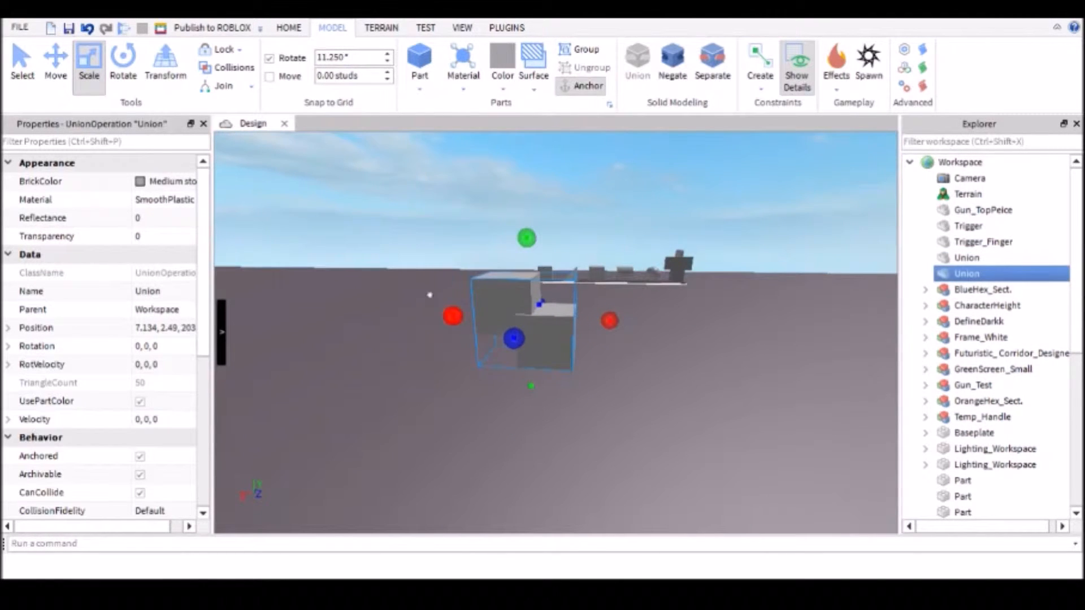
left_click(123, 61)
left_click_drag(525, 207, 612, 424)
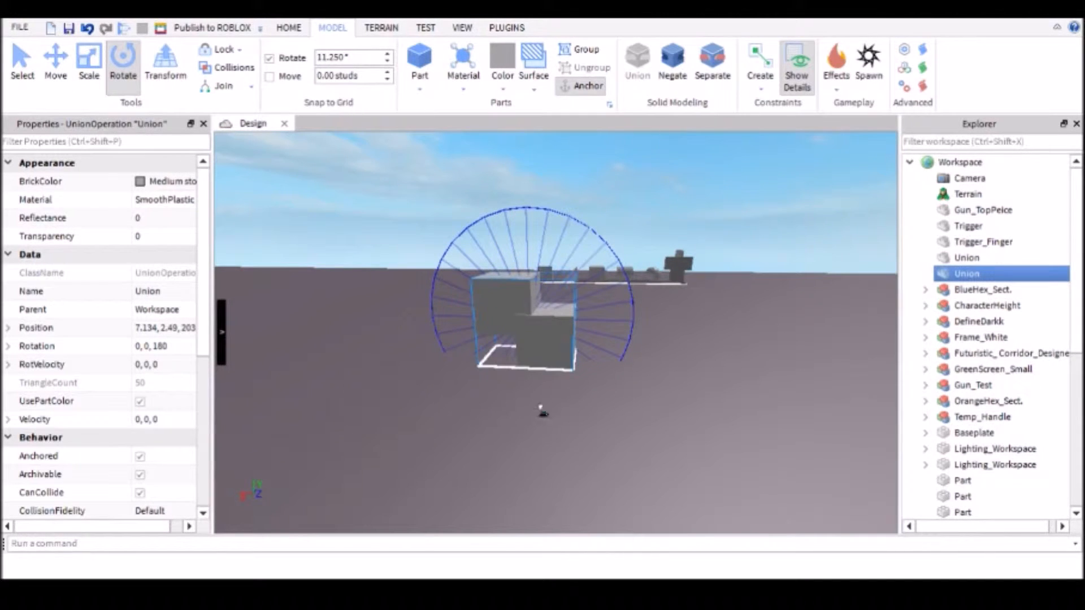
left_click_drag(513, 408, 639, 279)
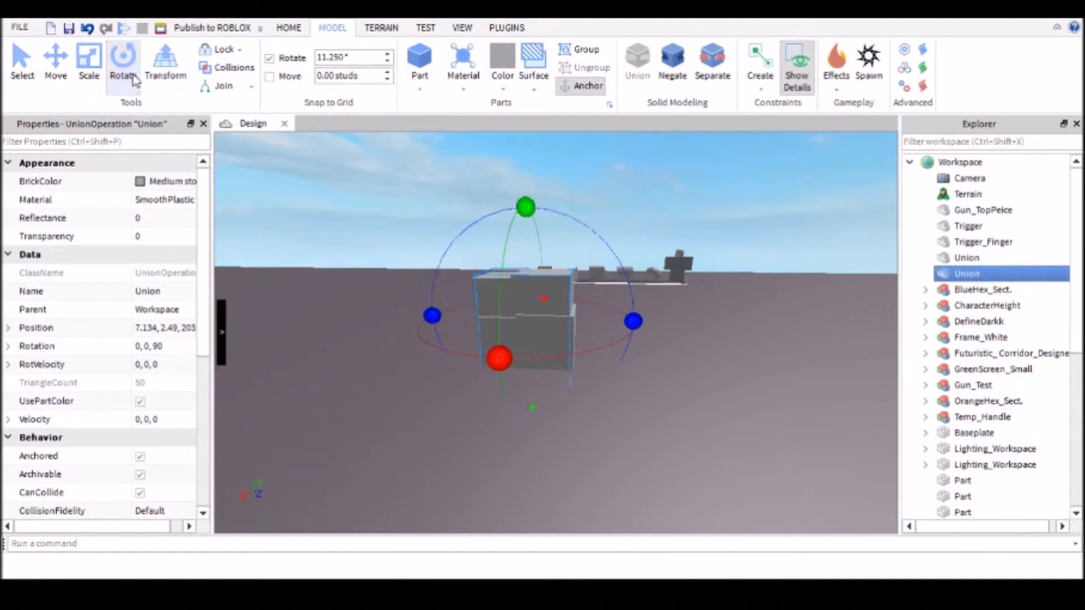
- Move the rotated copy up and sideways above the original union, to about X 8.968, Y 6.924
left_click(55, 62)
left_click_drag(524, 222, 524, 129)
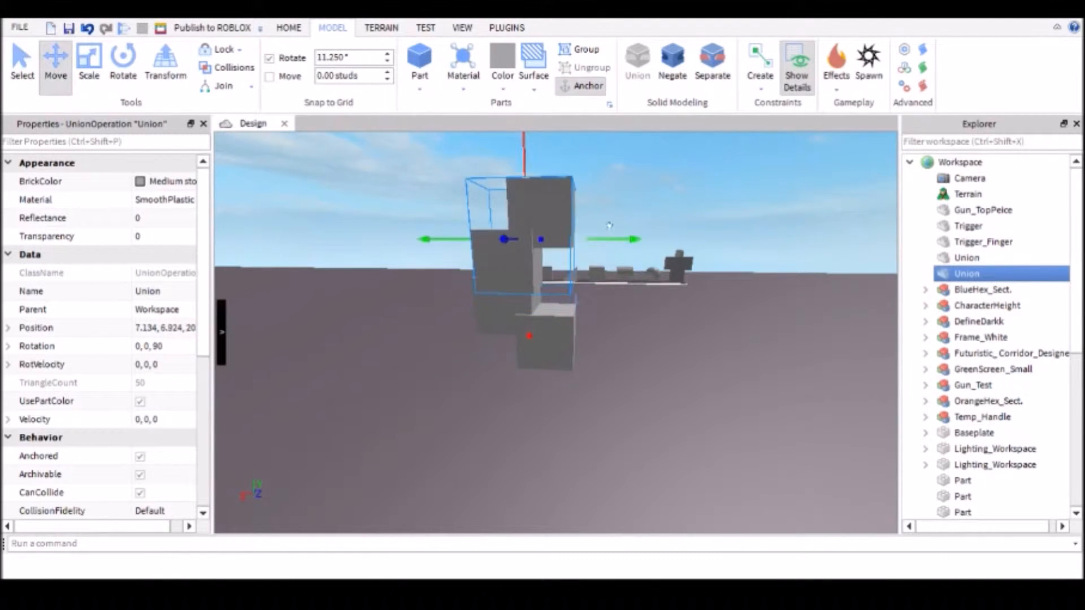
left_click_drag(601, 224, 560, 300)
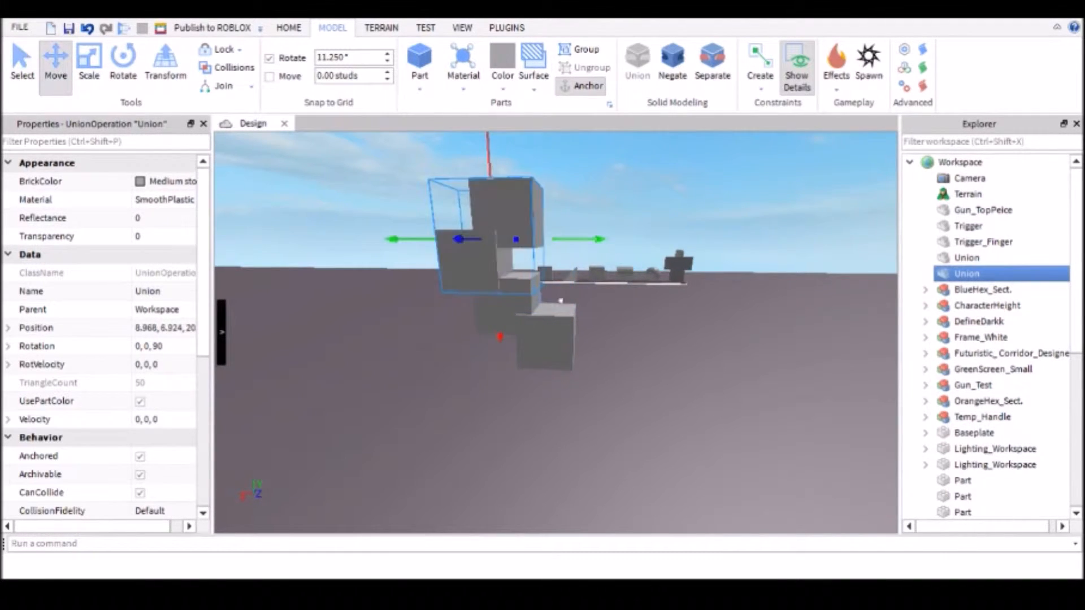
- Add the original union to the selection, combine both with the Union operation and clear the selection
left_click(562, 329, "ctrl")
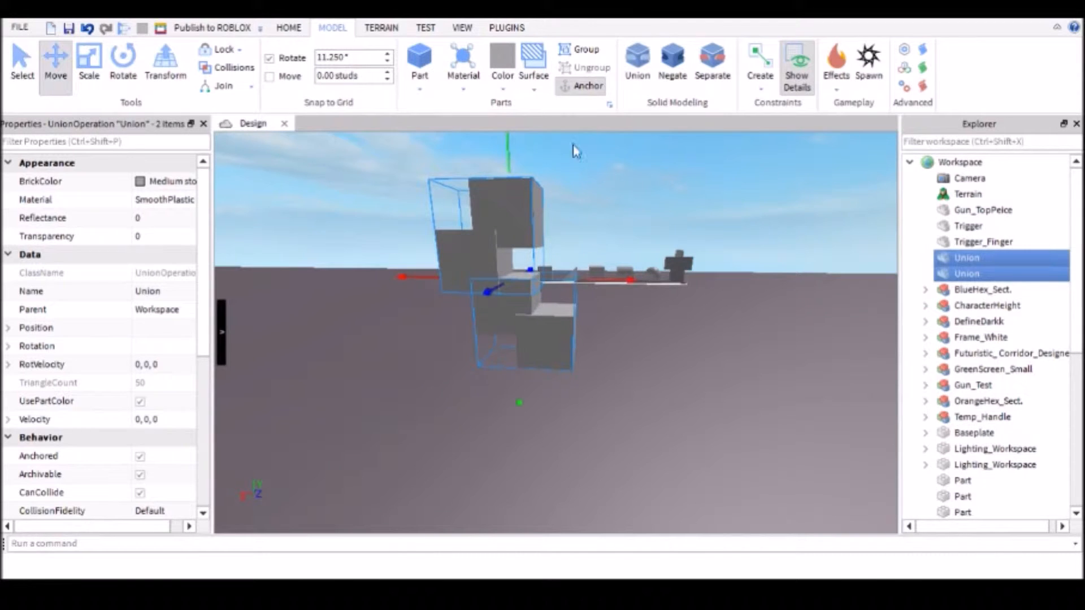
left_click(703, 359)
right_click_drag(703, 360, 522, 278)
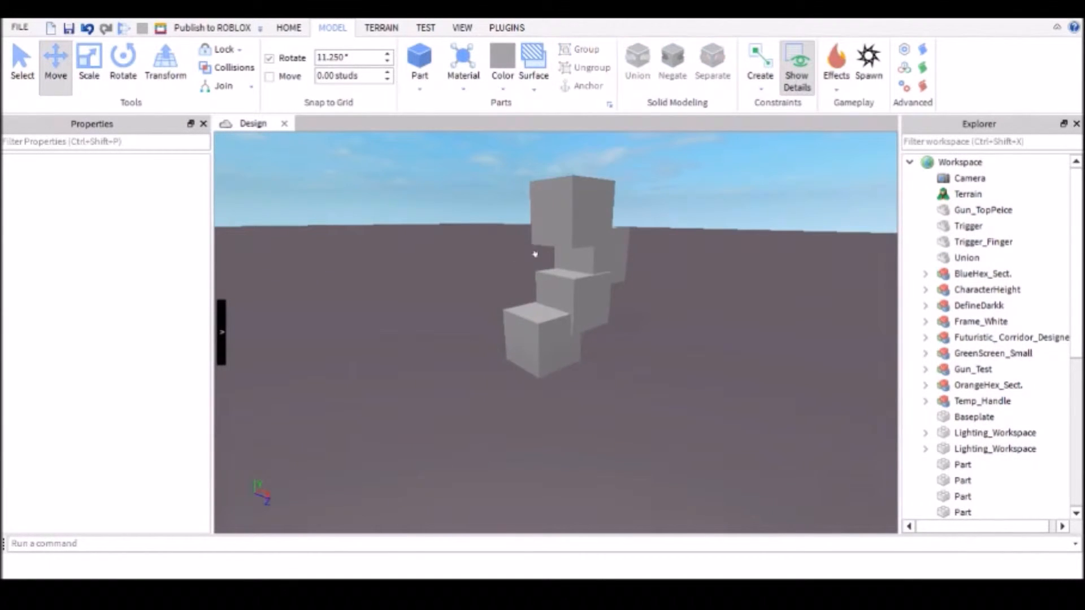
- Scale the combined union down proportionally, enlarge it again with the Scale tool and deselect it
left_click(533, 255)
key("ctrl+3")
left_click_drag(606, 273, 548, 273)
scroll(580, 283, "up", 4)
right_click_drag(579, 283, 581, 287)
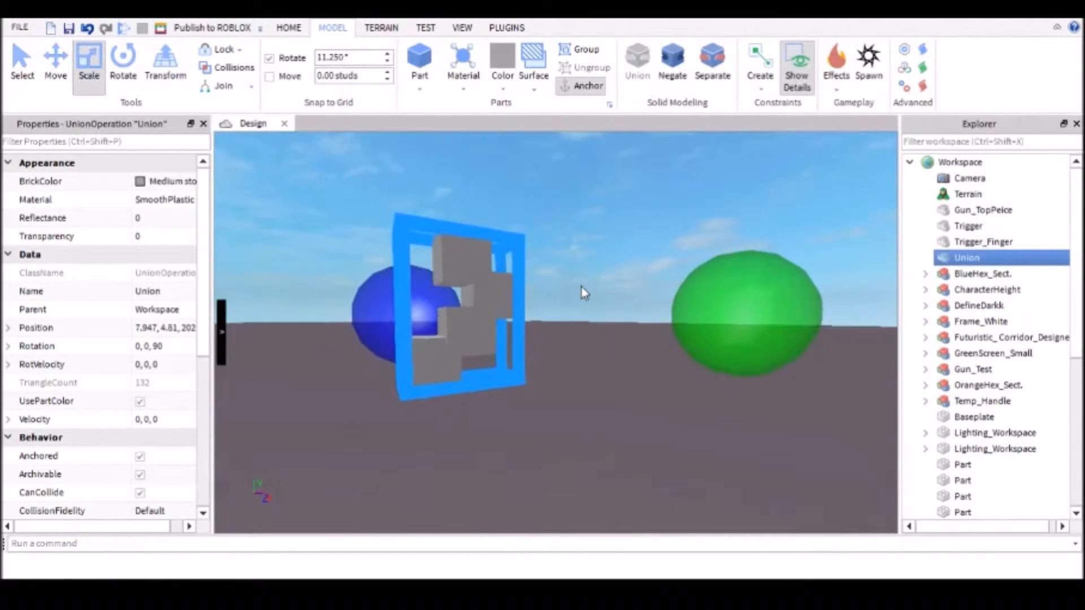
left_click_drag(704, 283, 663, 329)
left_click_drag(559, 390, 540, 435)
left_click(477, 411)
mouse_move(476, 410)
right_mouse_down()
mouse_move(540, 411)
mouse_move(463, 396)
right_mouse_up()
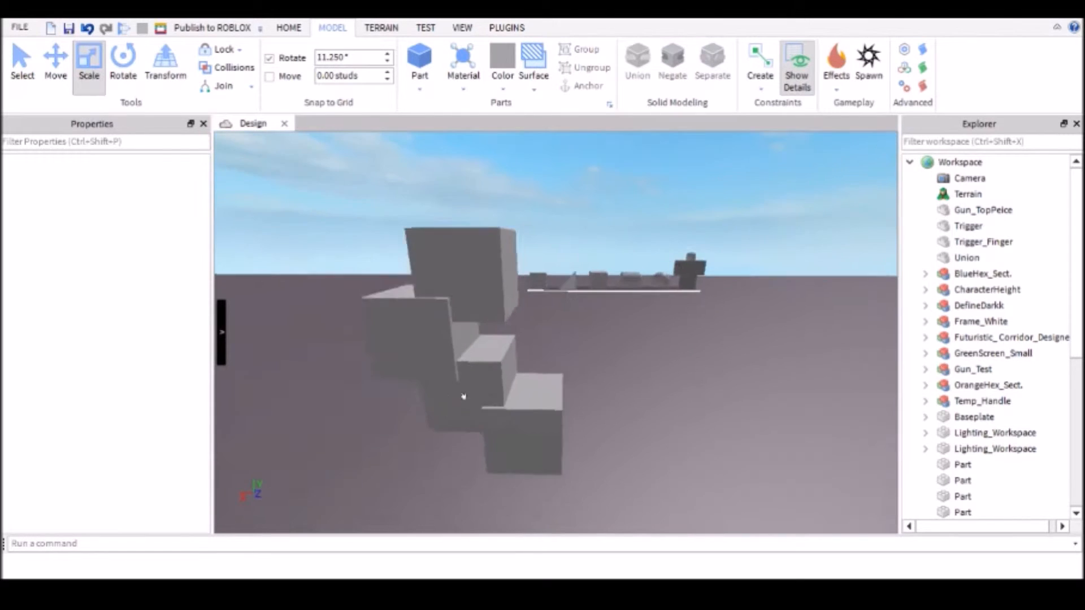
- Go over to the row of sample shapes and select the cylinder
scroll(464, 390, "up", 2)
left_click(464, 379)
scroll(464, 379, "down", 4)
left_click(586, 365)
key("d")
scroll(573, 354, "up", 5)
right_click_drag(585, 365, 571, 354)
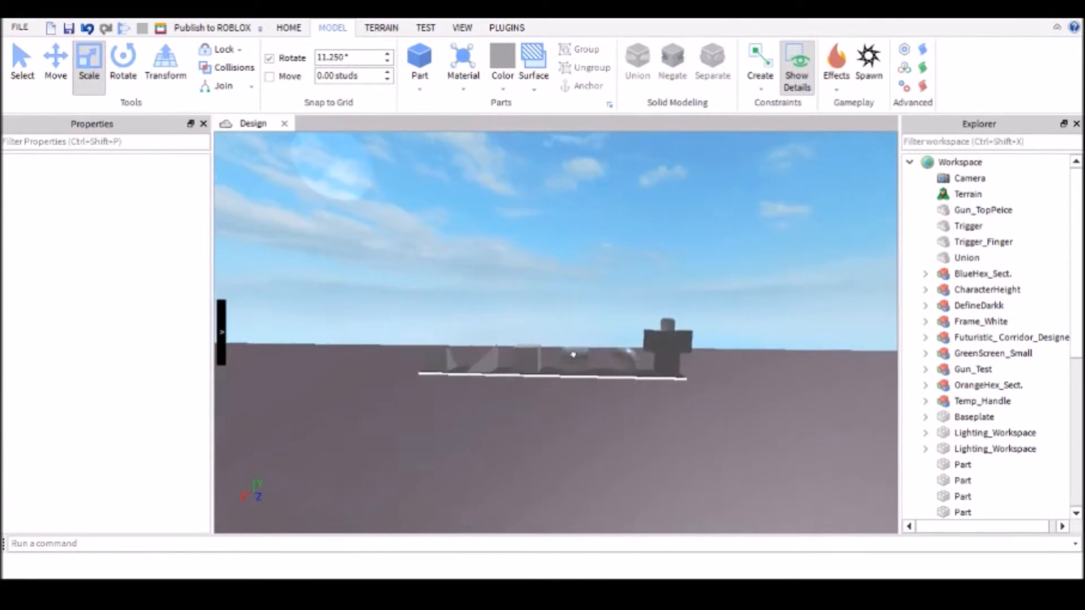
scroll(572, 354, "up", 4)
scroll(571, 353, "down", 4)
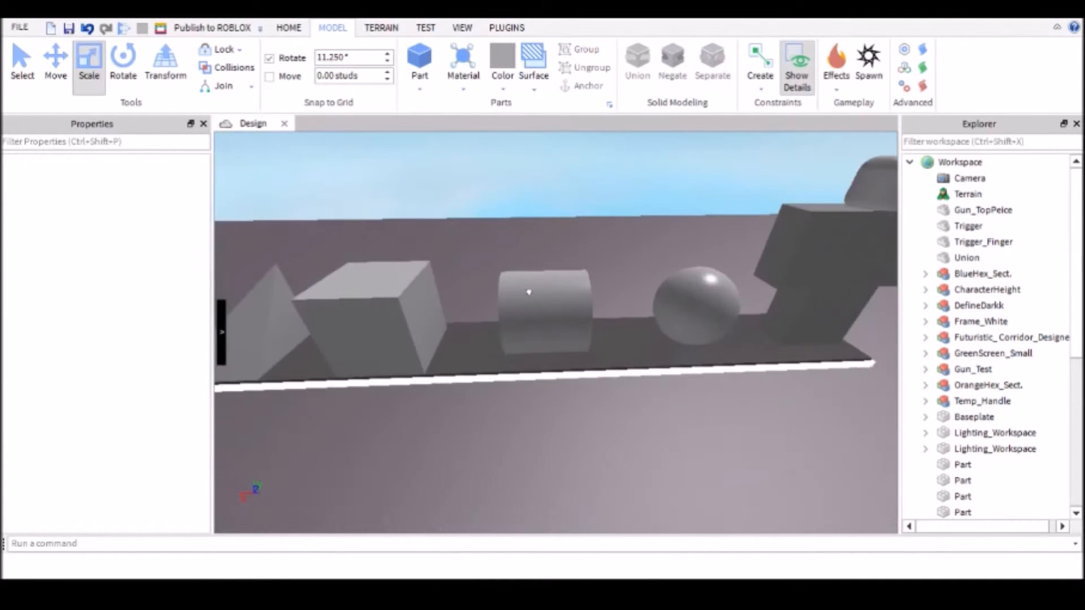
left_click(528, 291)
mouse_move(525, 294)
left_mouse_down()
mouse_move(534, 277)
mouse_move(528, 339)
mouse_move(529, 306)
left_mouse_up()
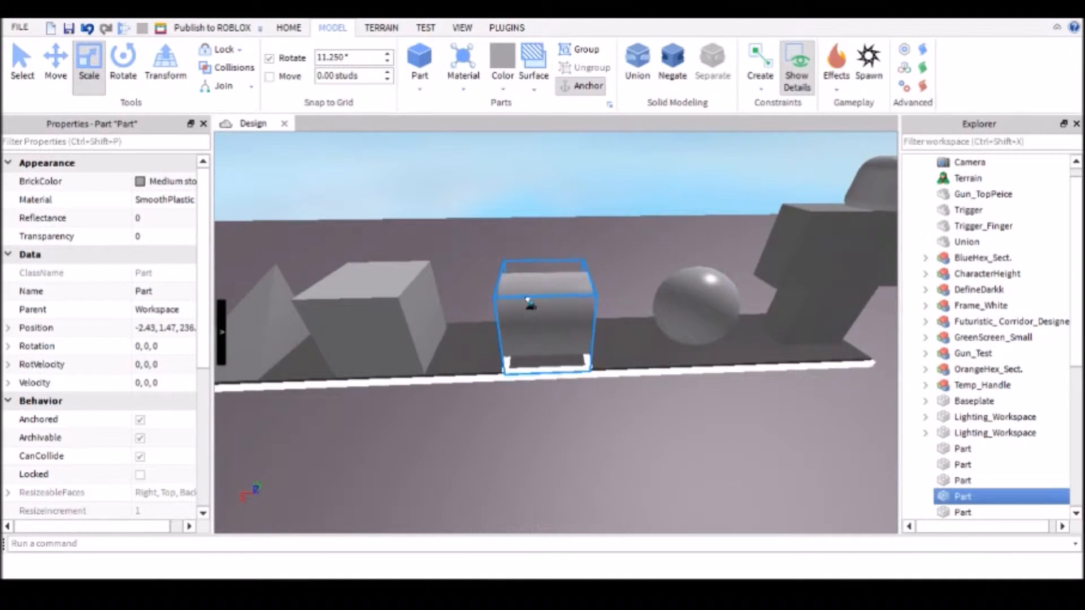
- Select the sphere beside the cylinder in the sample row, view it and clear the selection
key("s")
key("d")
left_click(487, 270)
key("w")
key("a")
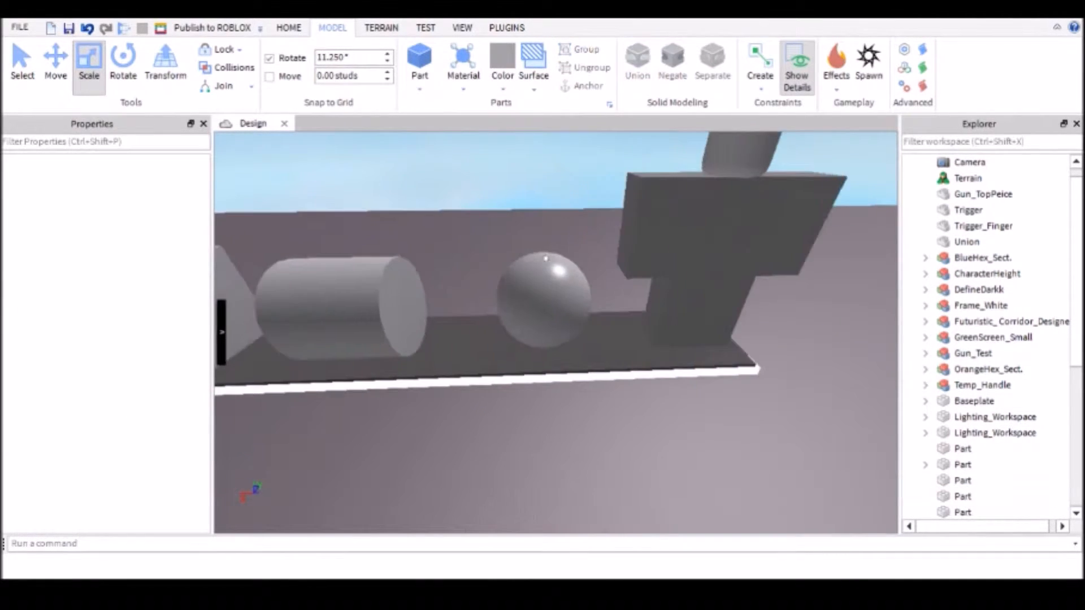
left_click(542, 291)
left_click_drag(542, 295, 548, 295)
left_click_drag(491, 270, 490, 263)
scroll(489, 263, "down", 3)
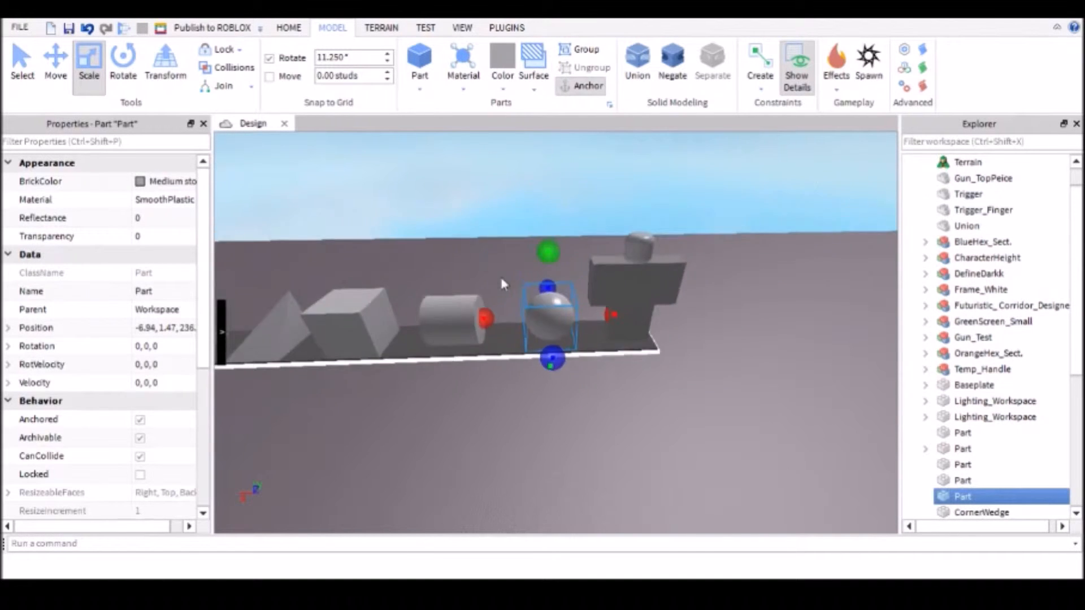
left_click(506, 283)
- Move the sphere out of the sample row onto the open baseplate, to about X -7.86, Y 1.19
scroll(530, 261, "up", 8)
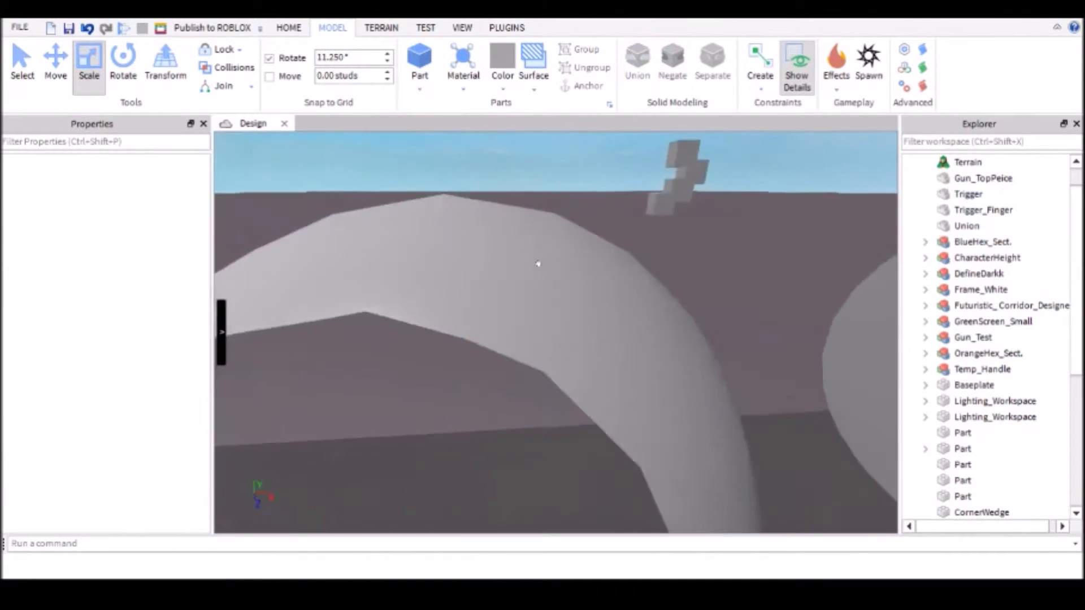
scroll(537, 263, "down", 6)
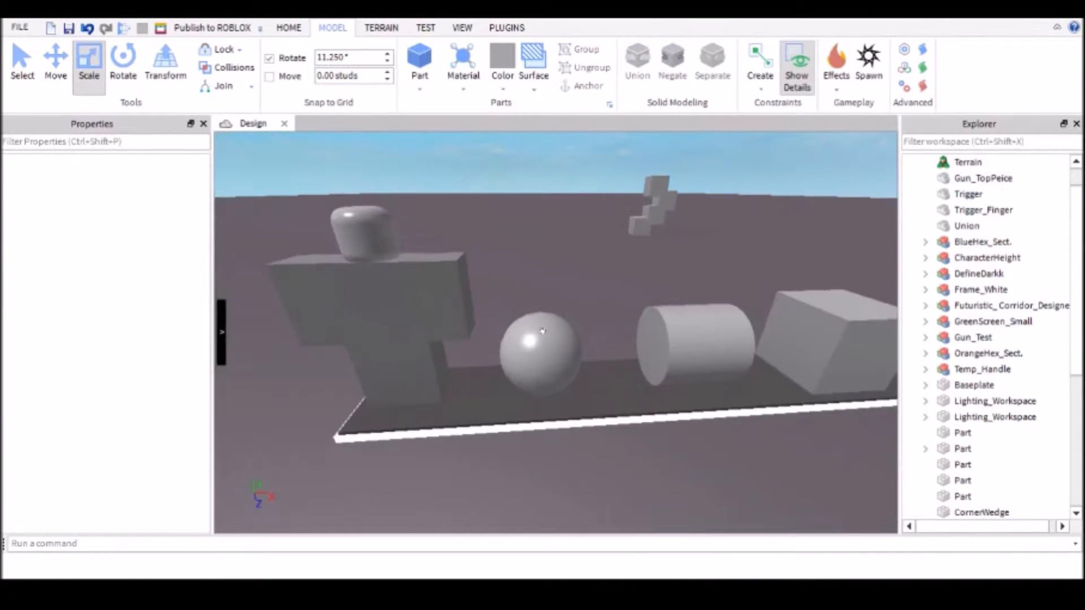
left_click(541, 337)
left_click_drag(541, 337, 503, 252)
scroll(582, 315, "up", 4)
right_click_drag(582, 316, 505, 359)
scroll(435, 339, "down", 3)
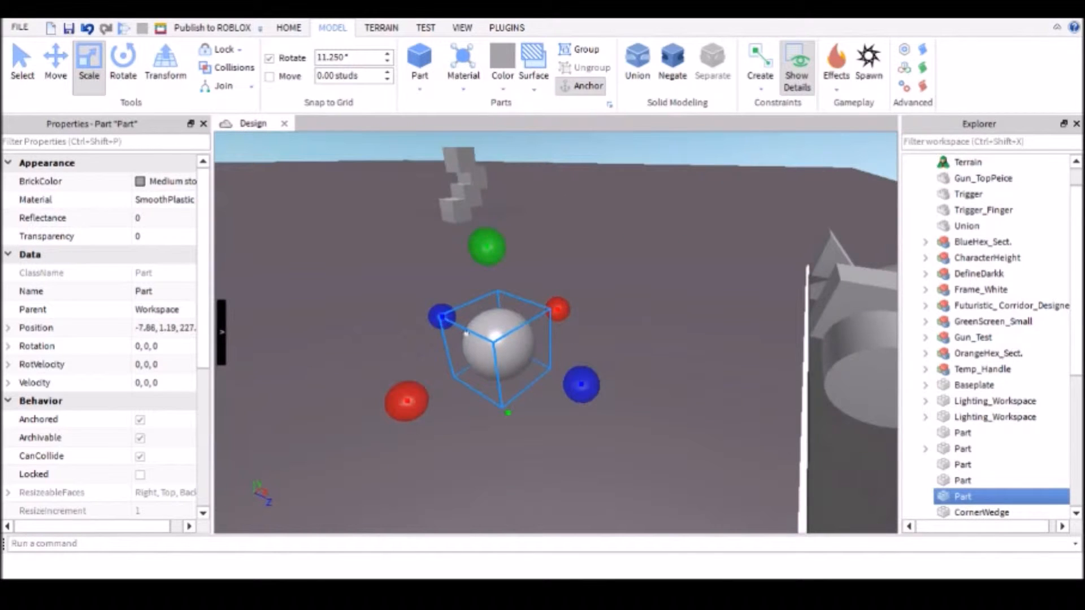
- Move the sphere farther across the open baseplate, to about X -5.85, Y 1.425
scroll(492, 351, "up", 4)
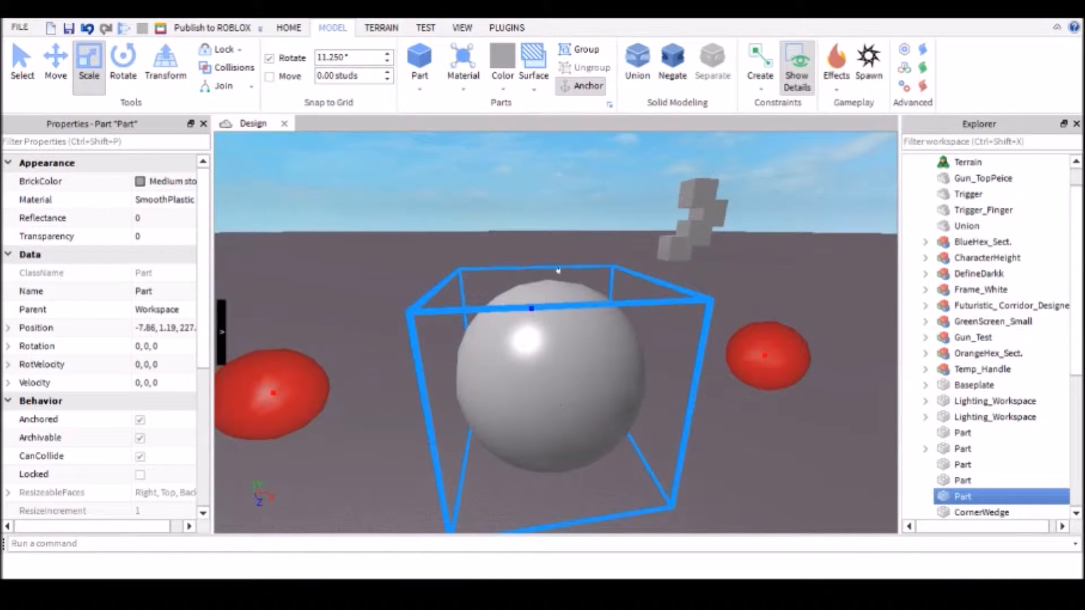
mouse_move(563, 367)
right_mouse_down()
mouse_move(547, 368)
mouse_move(561, 381)
right_mouse_up()
scroll(562, 382, "down", 4)
scroll(561, 382, "up", 3)
scroll(562, 382, "down", 3)
mouse_move(579, 316)
left_mouse_down()
mouse_move(690, 300)
mouse_move(520, 295)
mouse_move(600, 297)
mouse_move(501, 307)
mouse_move(598, 326)
left_mouse_up()
scroll(610, 299, "down", 1)
right_click_drag(503, 347, 502, 348)
- Duplicate the sphere twice and raise the copies with the Move tool to stack three overlapping spheres, the uppermost at about Y 4.581
key("ctrl+2")
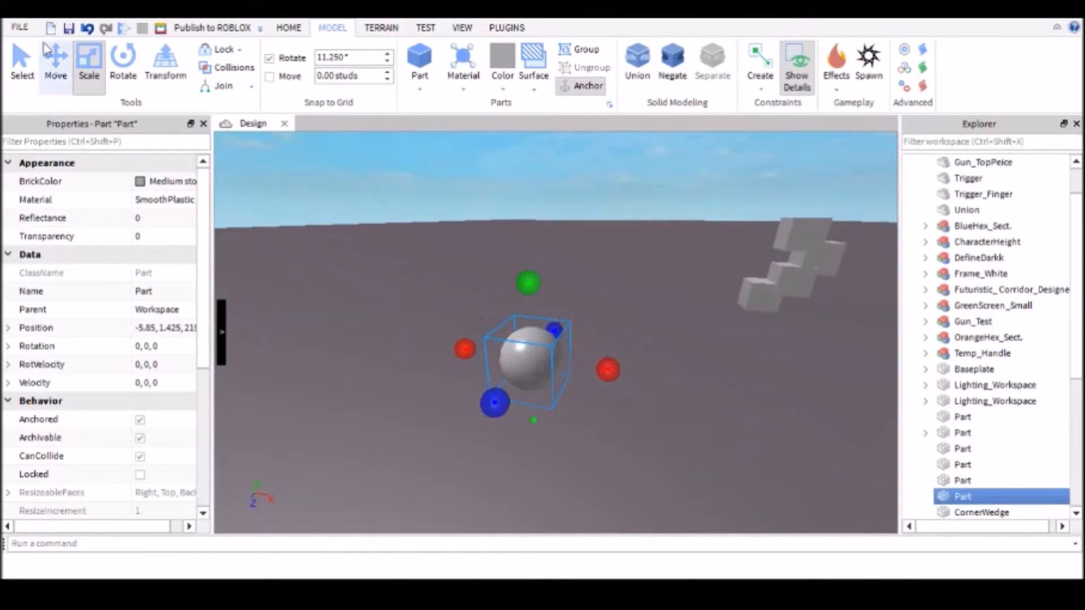
left_click_drag(520, 275, 522, 241)
key("ctrl+d")
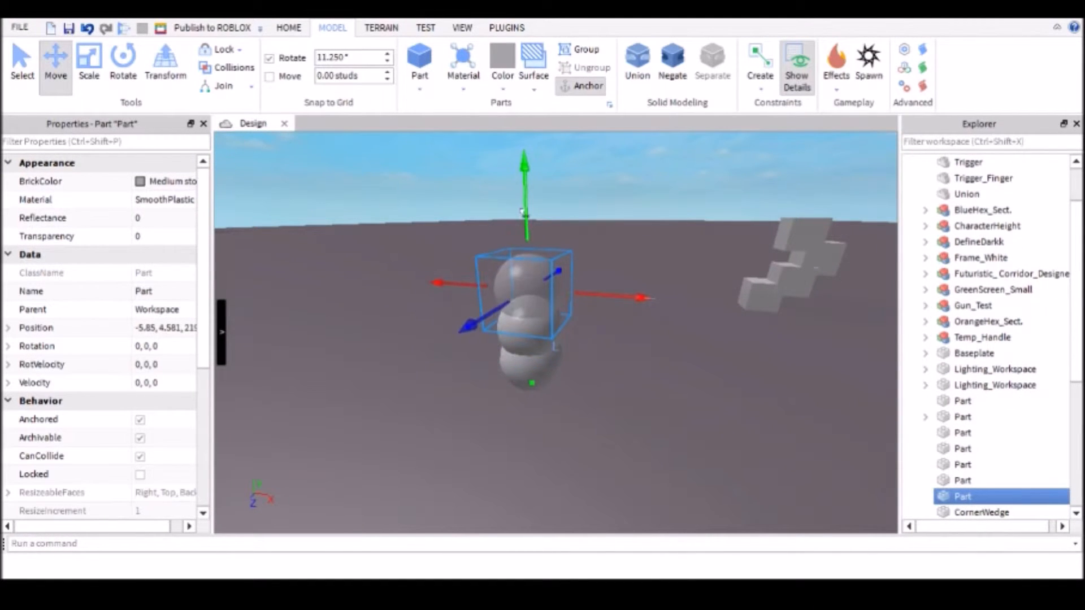
- Select all three stacked spheres, combine them into one union, deselect it and view the result up close
left_click(546, 381, "ctrl")
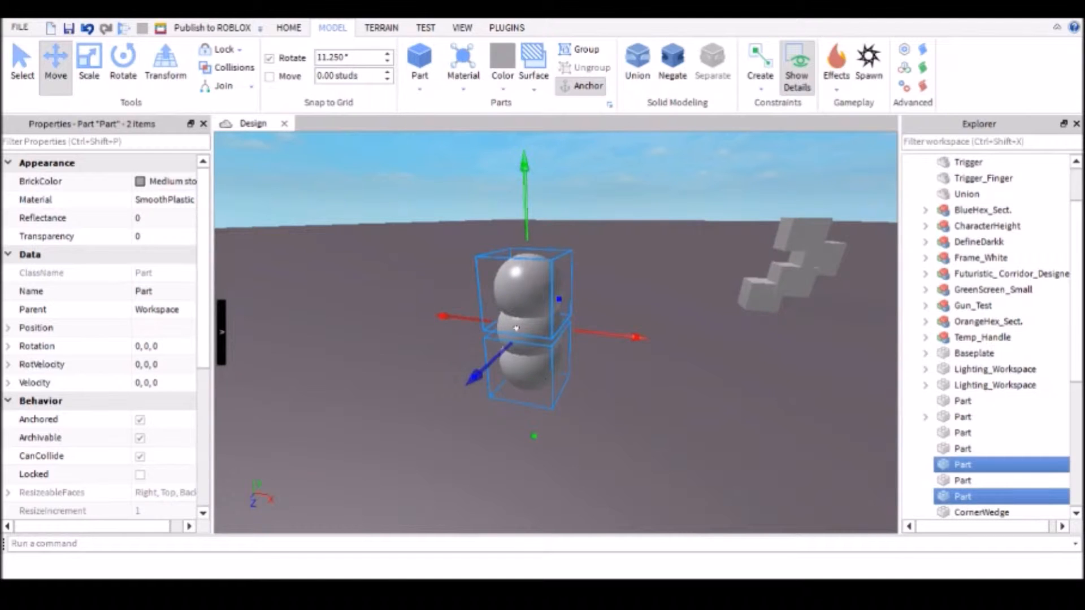
left_click(515, 324, "ctrl")
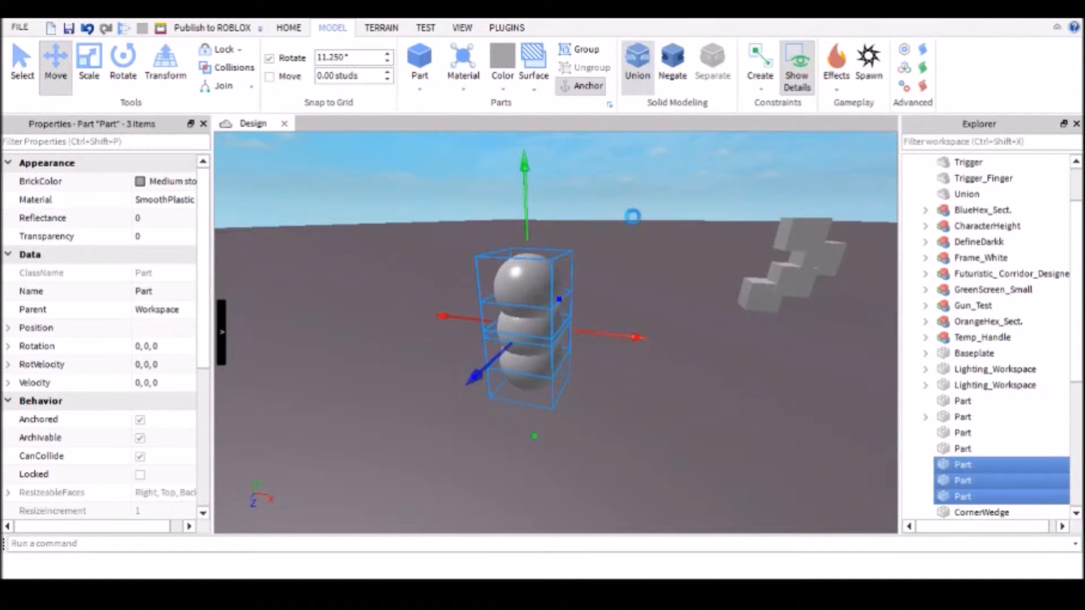
left_click(628, 251)
scroll(628, 251, "up", 5)
right_click_drag(628, 250, 548, 307)
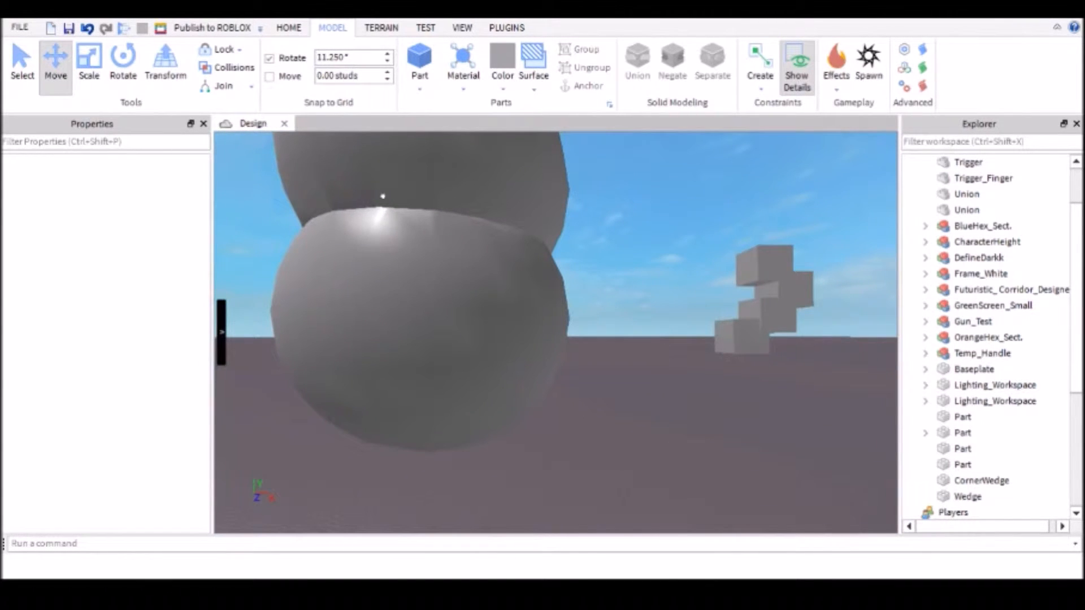
right_click_drag(405, 218, 414, 237)
scroll(414, 243, "down", 5)
- Duplicate the sphere union and raise the copy to about Y 5.193 so it overlaps the original
left_click(561, 273)
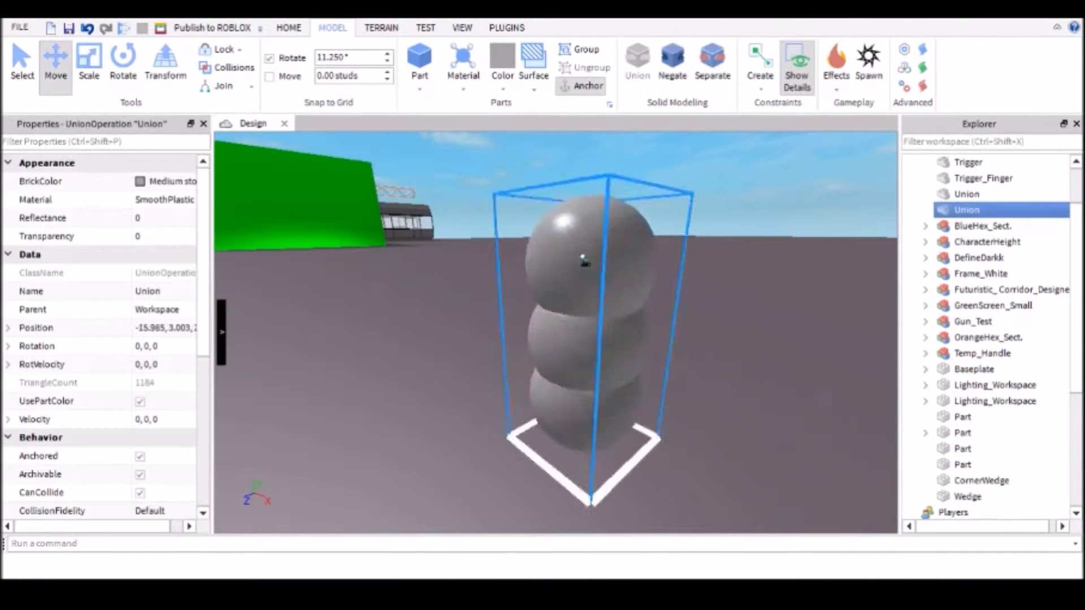
scroll(565, 286, "down", 5)
scroll(549, 292, "up", 3)
key("ctrl+d")
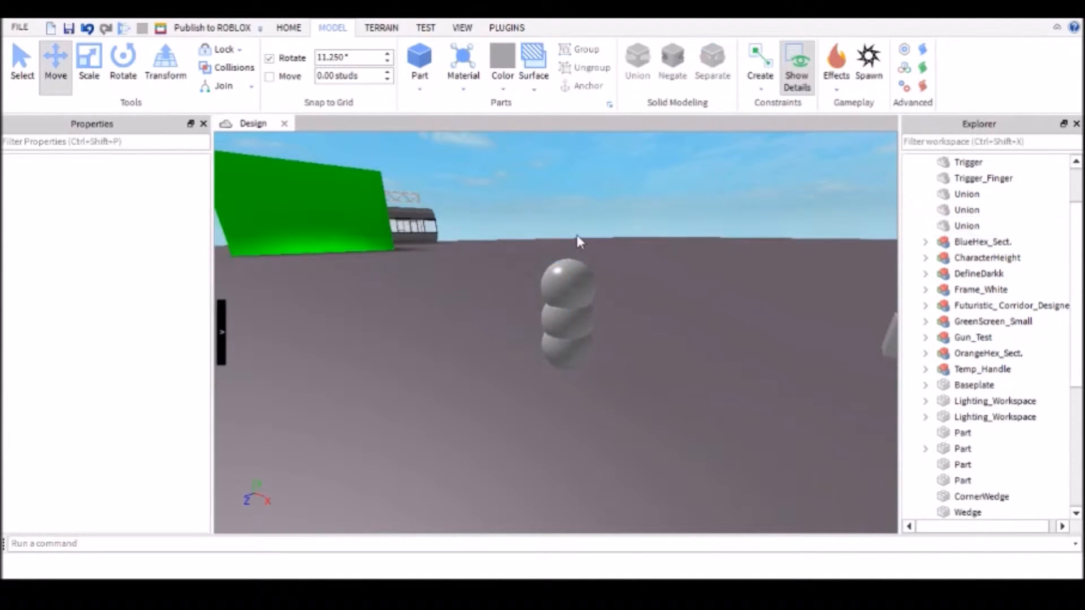
left_click_drag(569, 195, 563, 170)
scroll(546, 238, "up", 4)
right_click_drag(547, 238, 590, 319)
scroll(589, 319, "down", 1)
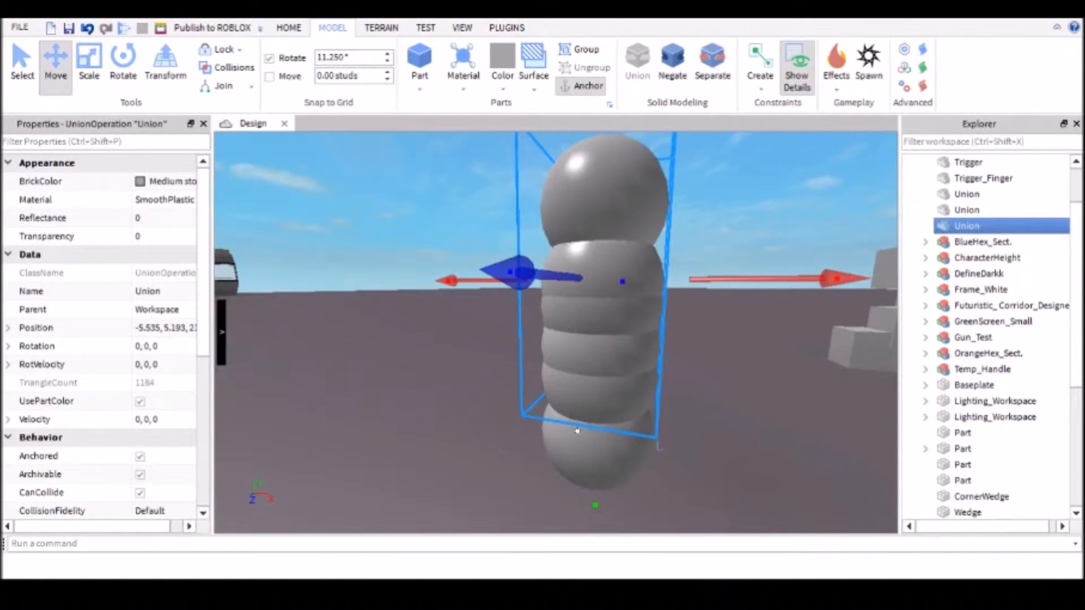
- Select both stacked sphere unions, duplicate them and shift the copies sideways to form a second adjoining column
left_click(561, 465, "shift")
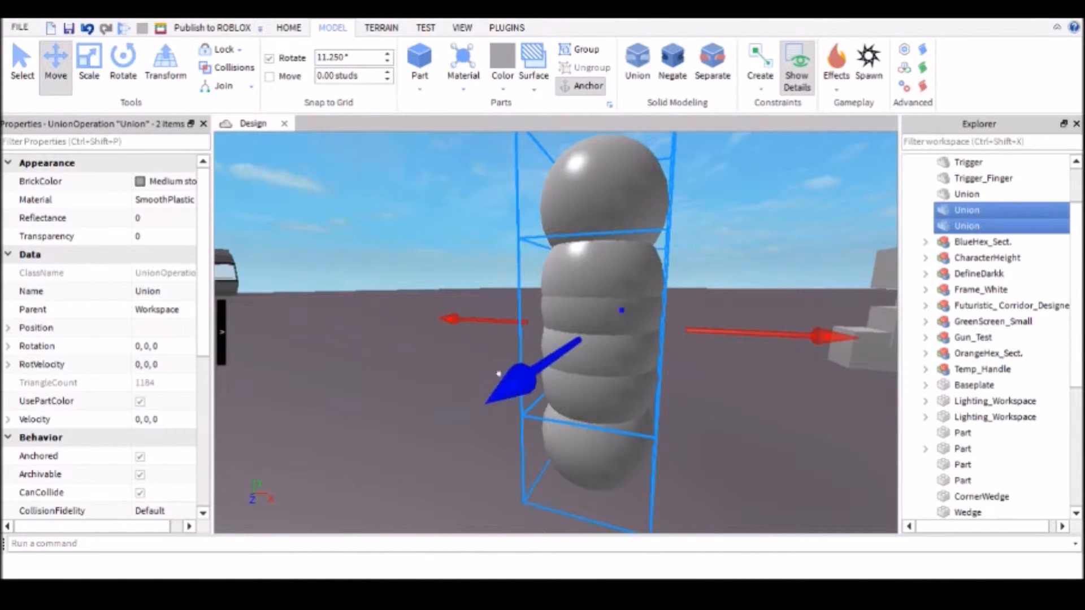
key("ctrl+d")
left_click_drag(517, 320, 584, 358)
left_click(598, 424, "shift")
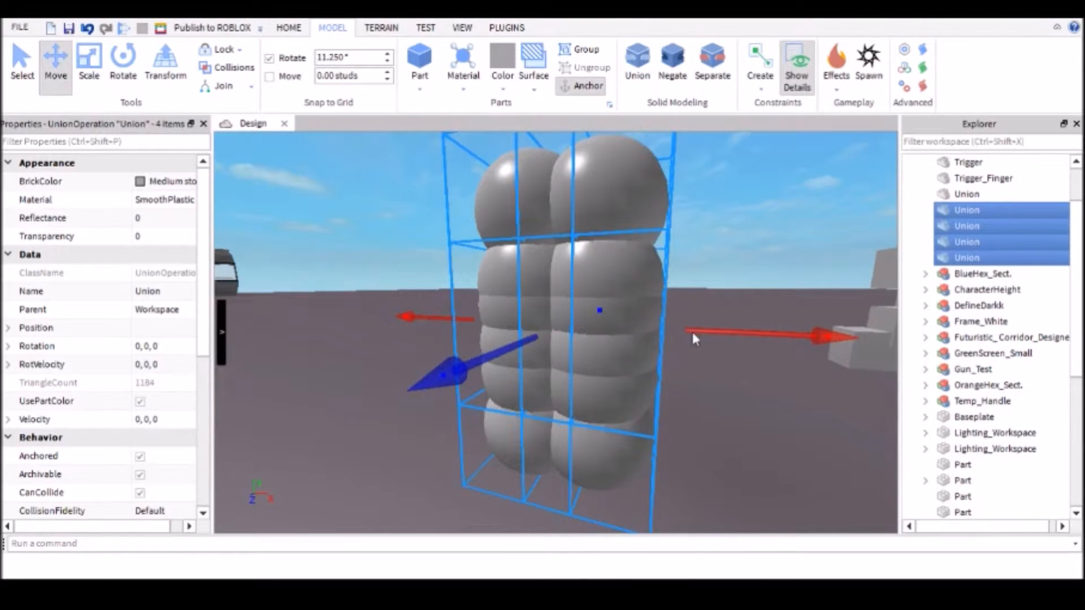
left_click(690, 238)
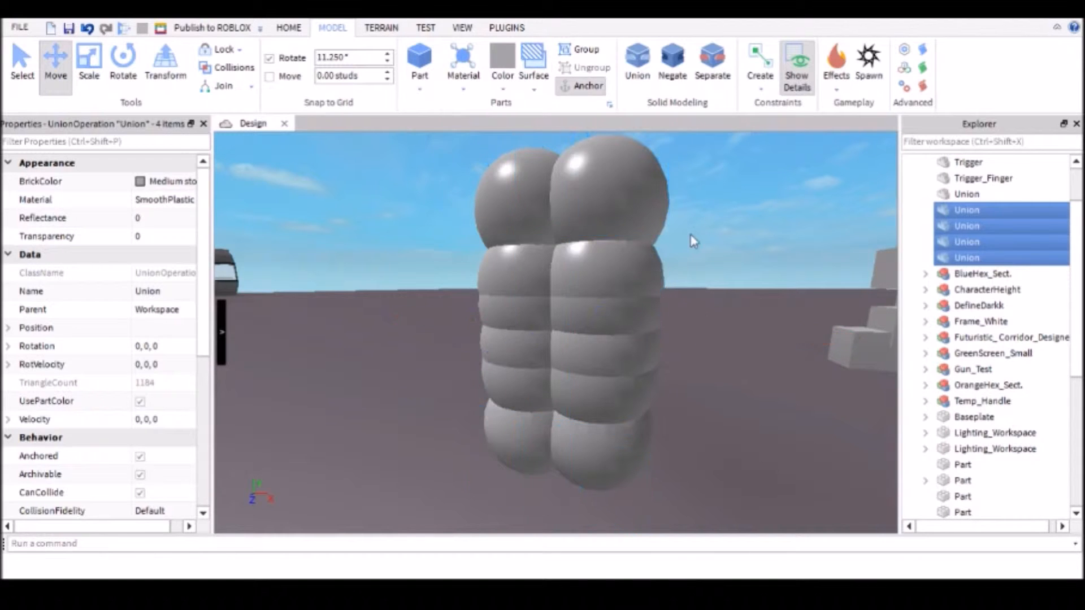
- Select all four sphere unions and delete them
scroll(690, 242, "down", 5)
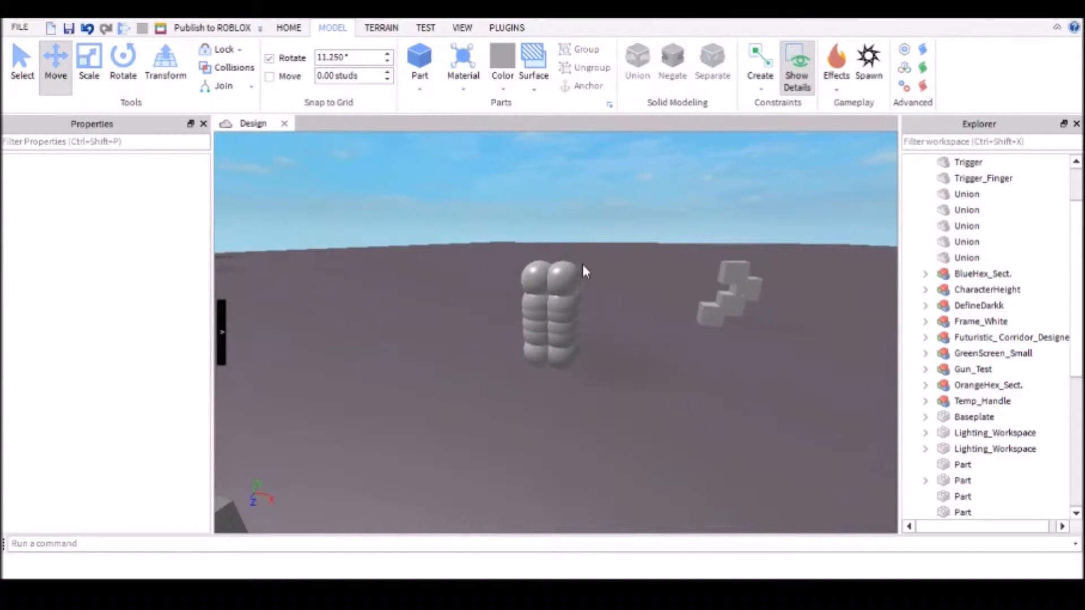
left_click(582, 266)
scroll(582, 266, "up", 3)
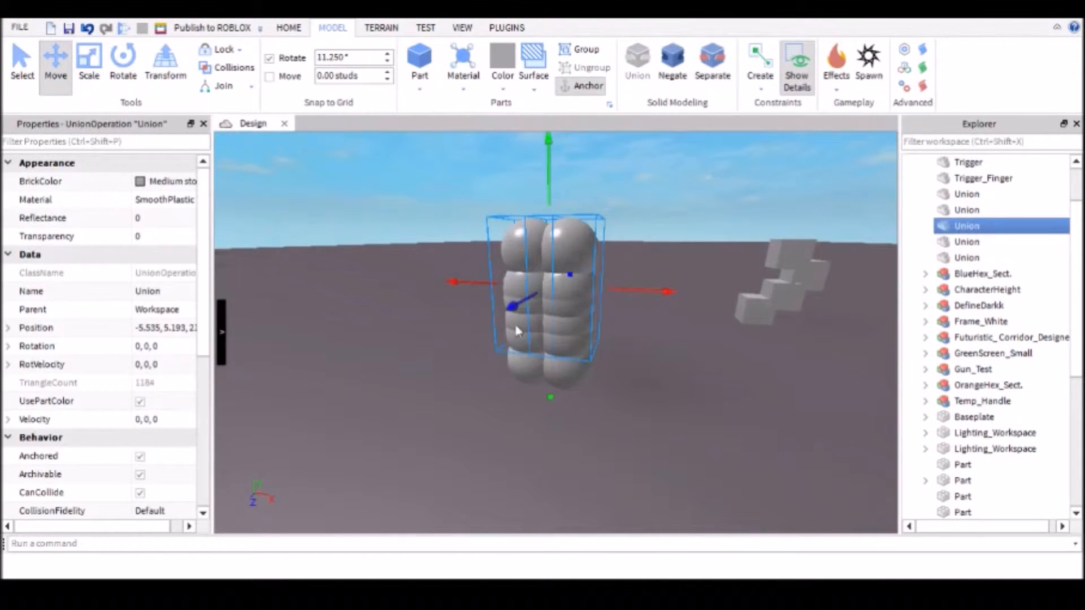
left_click(528, 370, "ctrl")
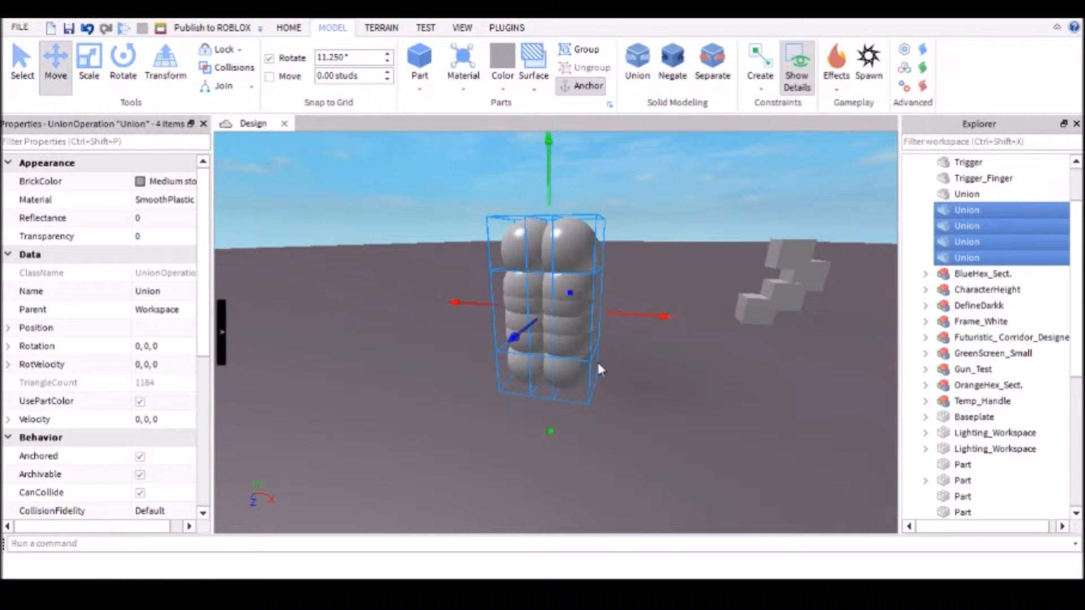
key("Delete")
right_click_drag(620, 341, 620, 341)
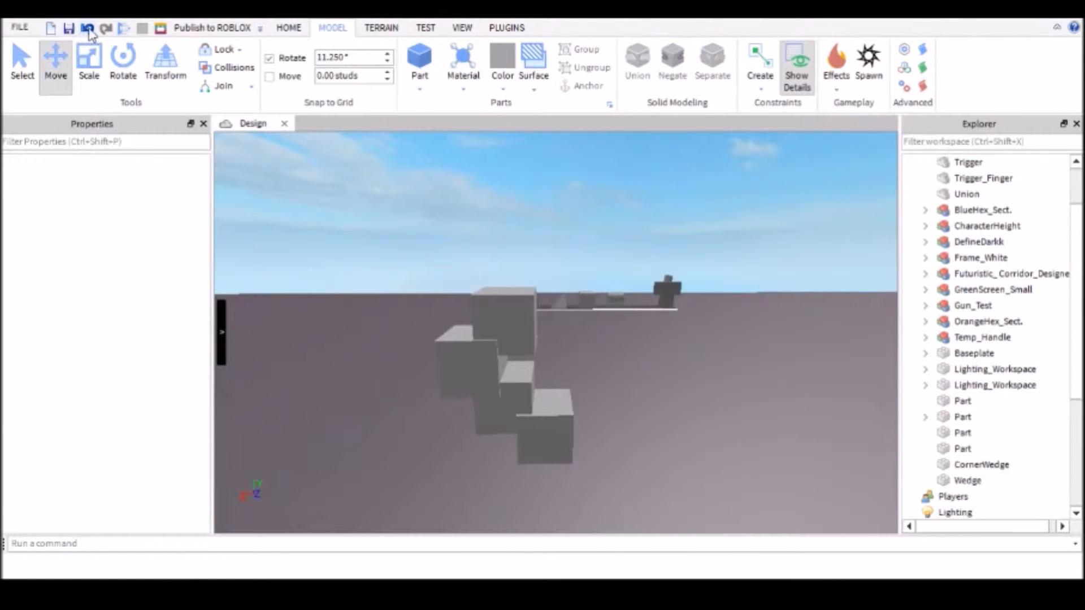
- Duplicate the staggered cube union and move the copy beside the original, to about X 17.704, Y 3.601
right_click_drag(602, 290, 617, 310)
left_click(615, 310)
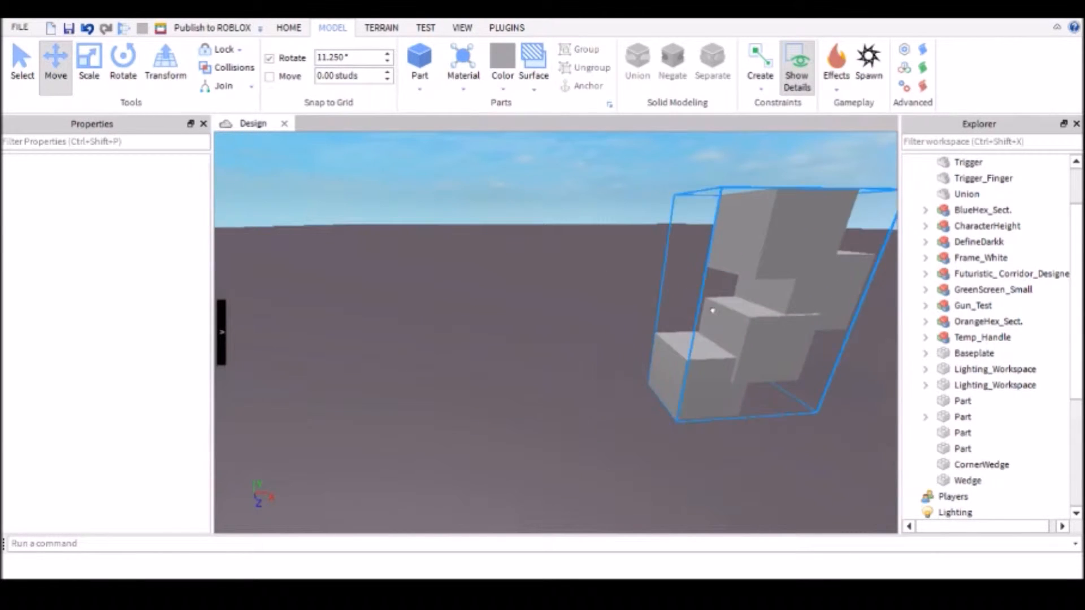
key("f")
scroll(574, 322, "down", 2)
middle_click_drag(574, 322, 507, 317)
key("ctrl+d")
left_click_drag(384, 314, 536, 318)
left_click(477, 420)
right_click_drag(477, 420, 481, 421)
scroll(480, 421, "down", 2)
scroll(481, 422, "up", 2)
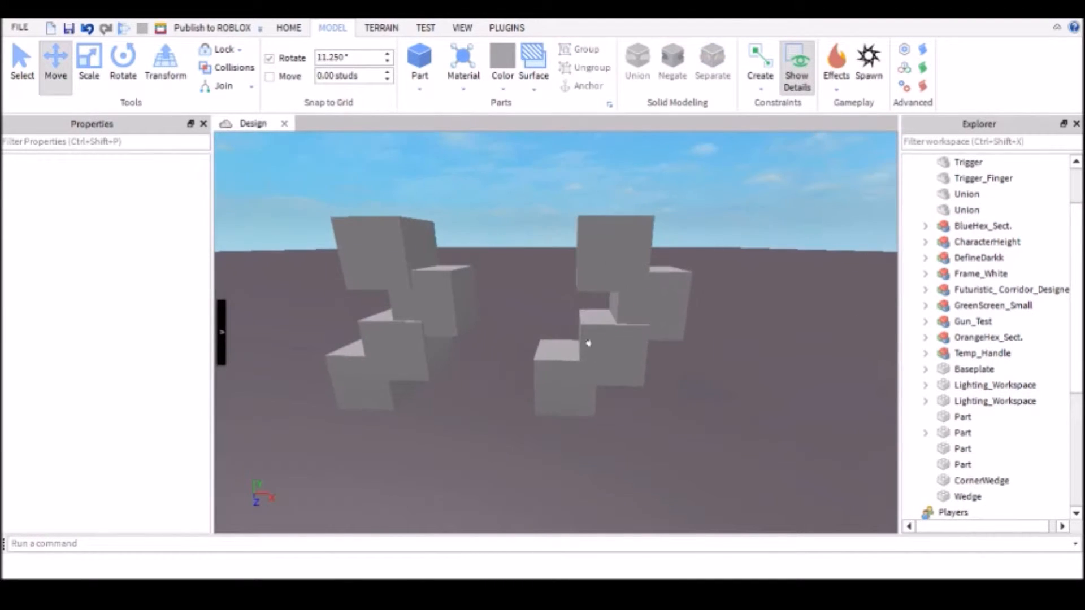
- Negate the copied cube union and deselect it
left_click(588, 285)
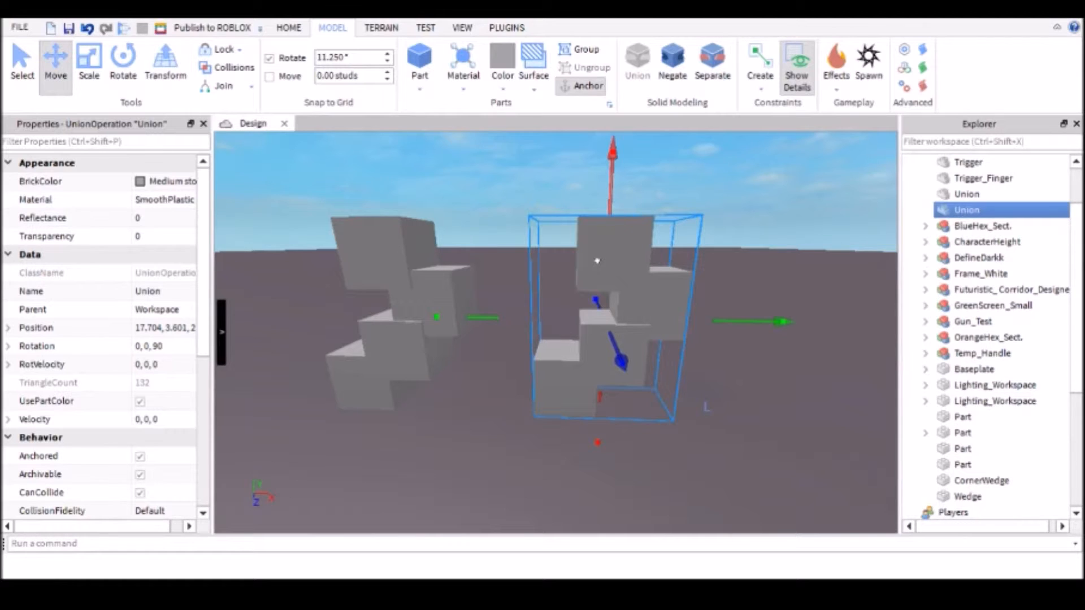
key("ctrl+shift+n")
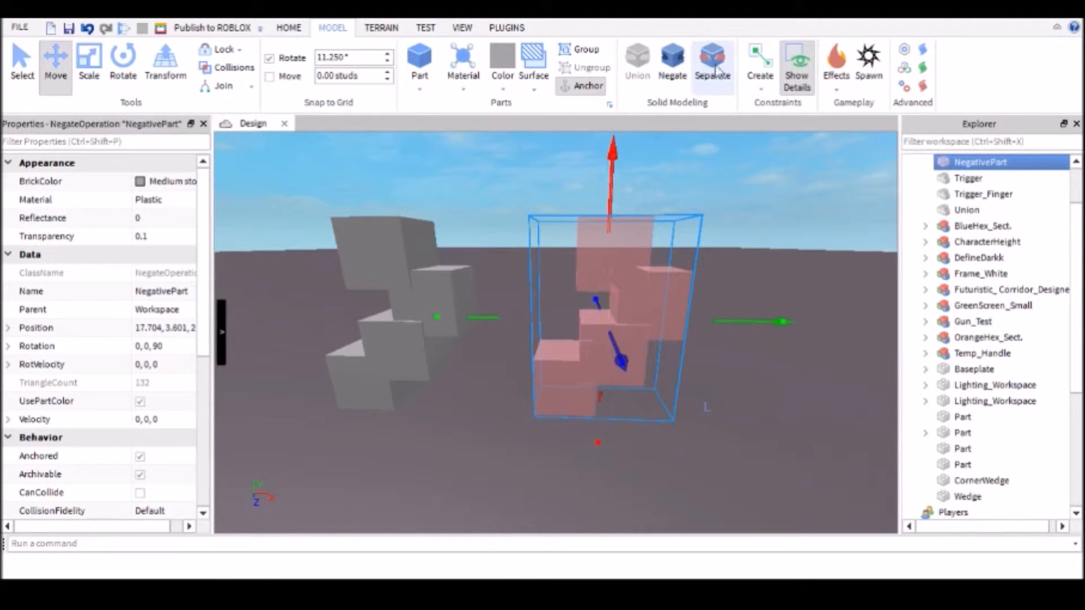
left_click(723, 395)
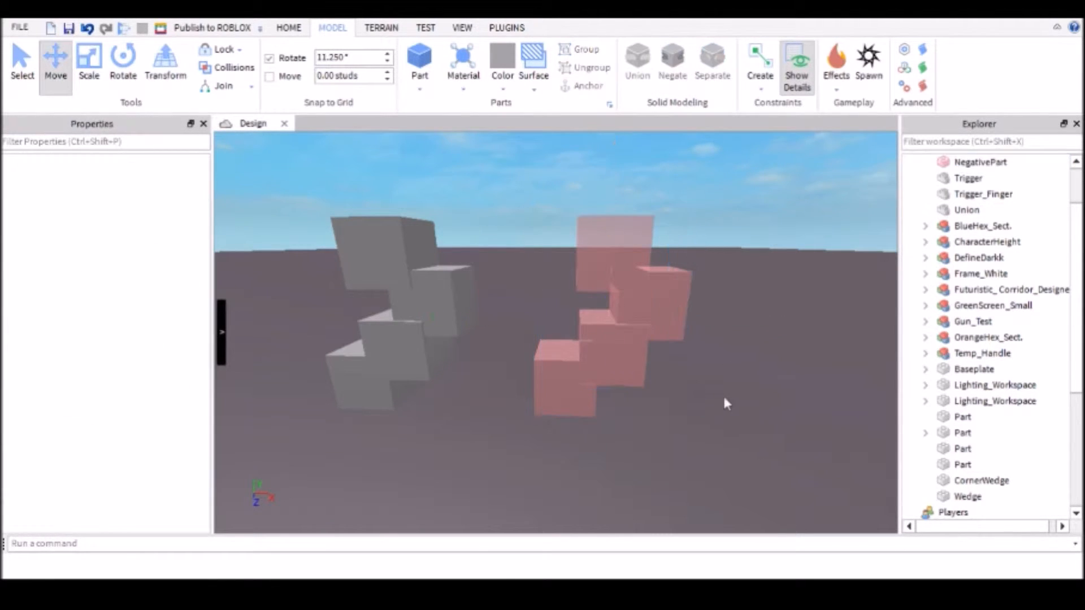
- Move the negative copy sideways so it overlaps the solid cube union, to about X 10.126
left_click(609, 343)
left_click_drag(482, 317, 406, 308)
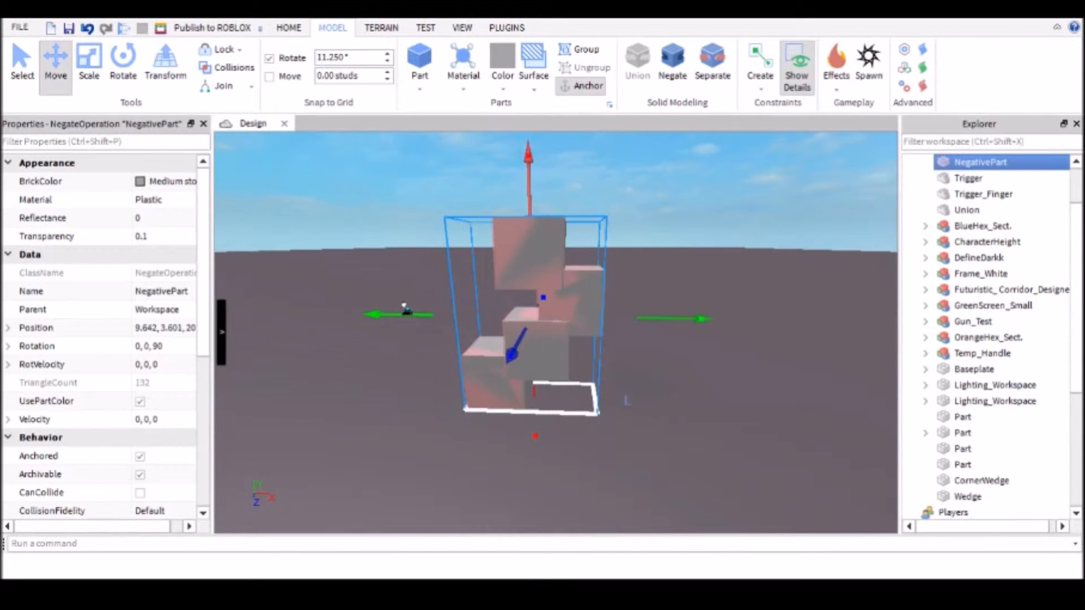
left_click_drag(405, 309, 418, 309)
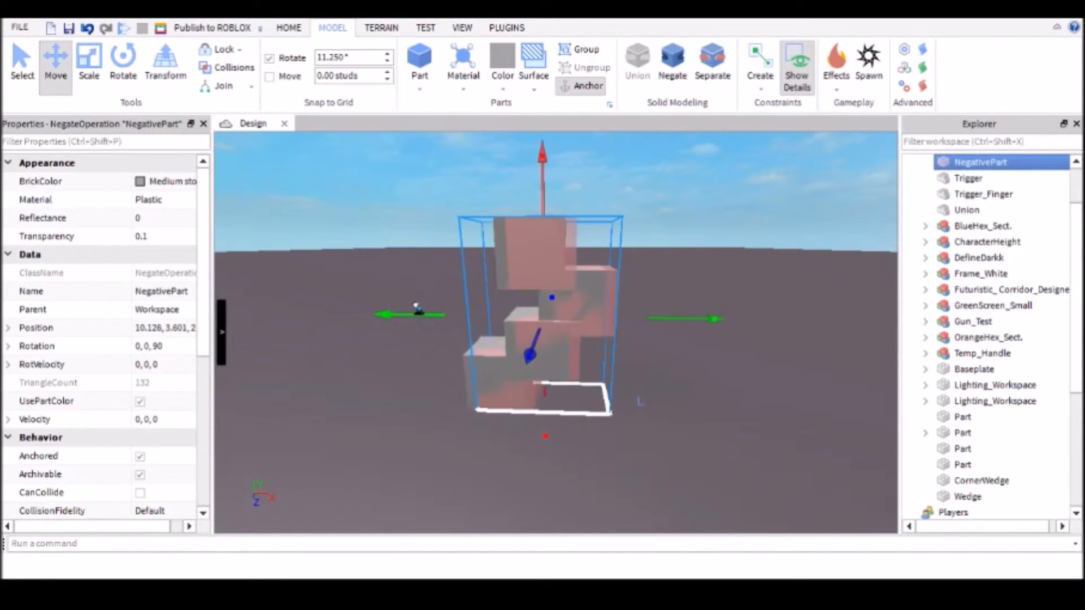
scroll(415, 304, "up", 5)
right_click_drag(429, 319, 487, 320)
scroll(487, 247, "down", 4)
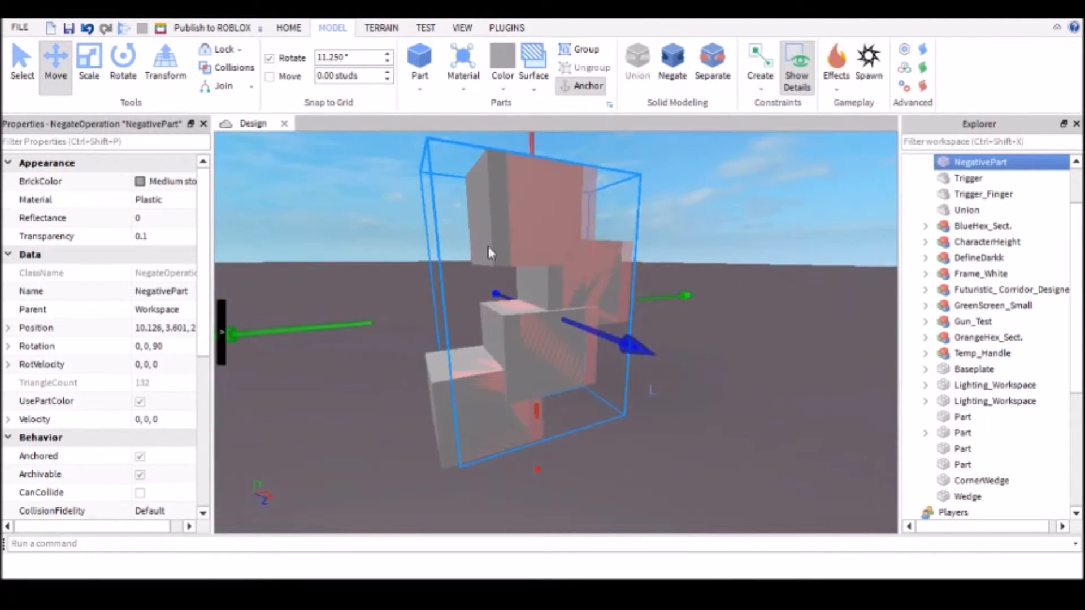
left_click(490, 211, "ctrl")
scroll(518, 297, "down", 5)
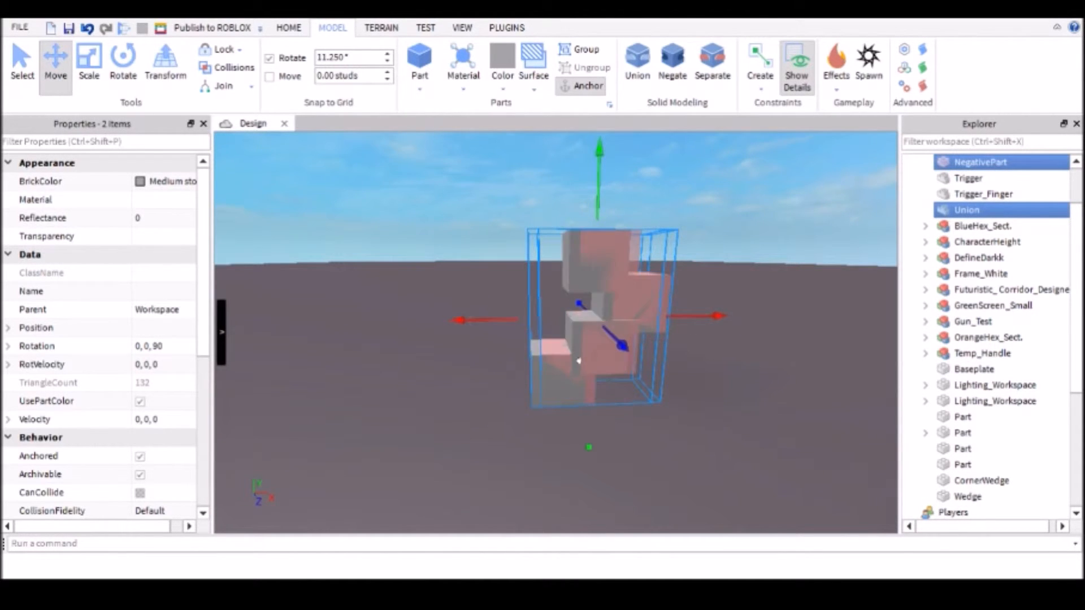
scroll(576, 375, "up", 3)
right_click_drag(576, 375, 689, 408)
left_click(690, 408)
scroll(611, 341, "down", 2)
- Shift the negative part slightly forward out of the solid cubes and union the two to cut away the overlap
left_click(630, 286)
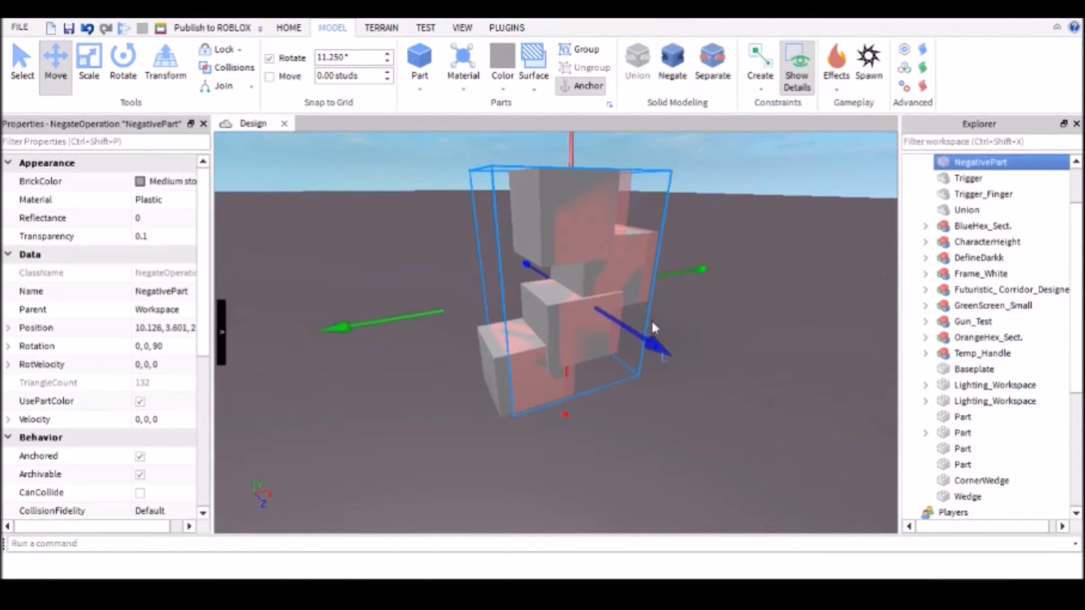
left_click_drag(631, 323, 647, 346)
left_click(498, 367, "shift")
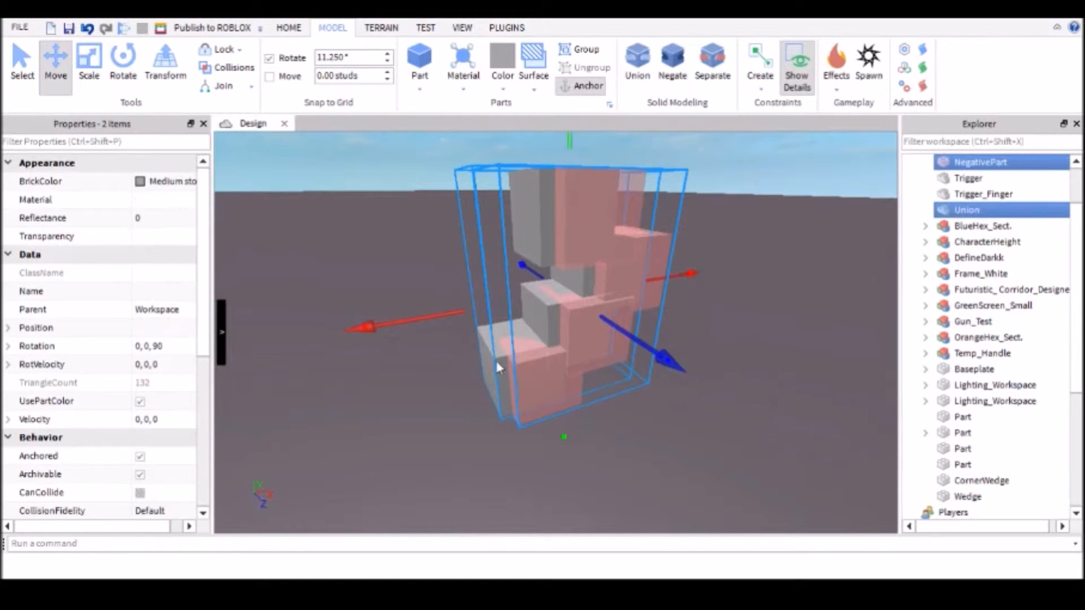
key("ctrl+shift+g")
left_click(458, 274)
mouse_move(458, 274)
right_mouse_down()
mouse_move(443, 257)
mouse_move(457, 274)
right_mouse_up()
scroll(459, 275, "down", 5)
scroll(455, 274, "up", 5)
scroll(457, 274, "down", 3)
scroll(457, 274, "up", 2)
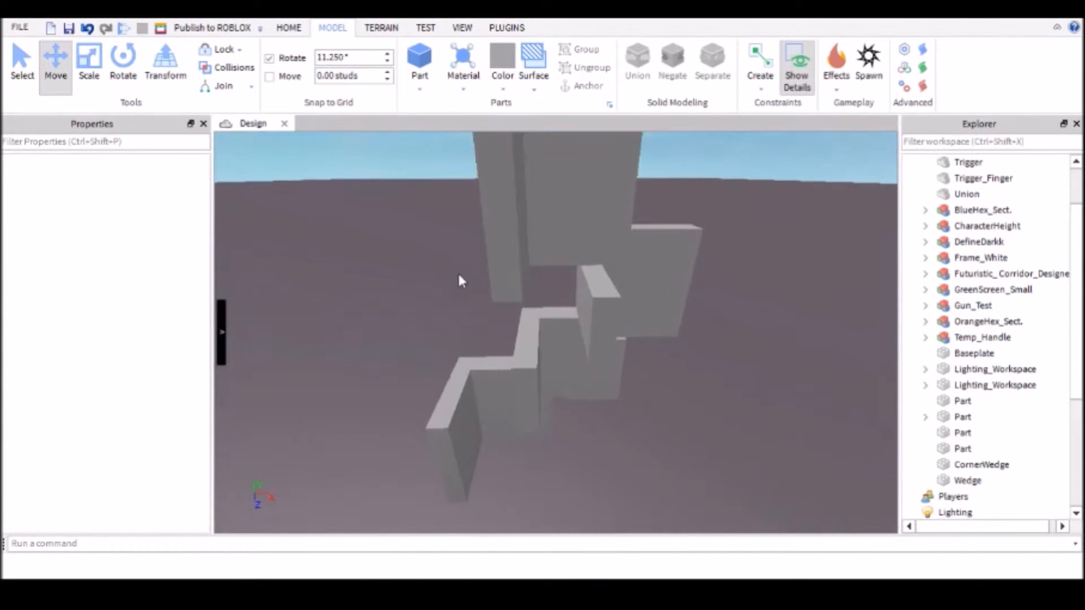
- Enlarge the cut union to several times its size with the Scale tool and deselect it
left_click(618, 261)
scroll(618, 261, "down", 5)
left_click(89, 63)
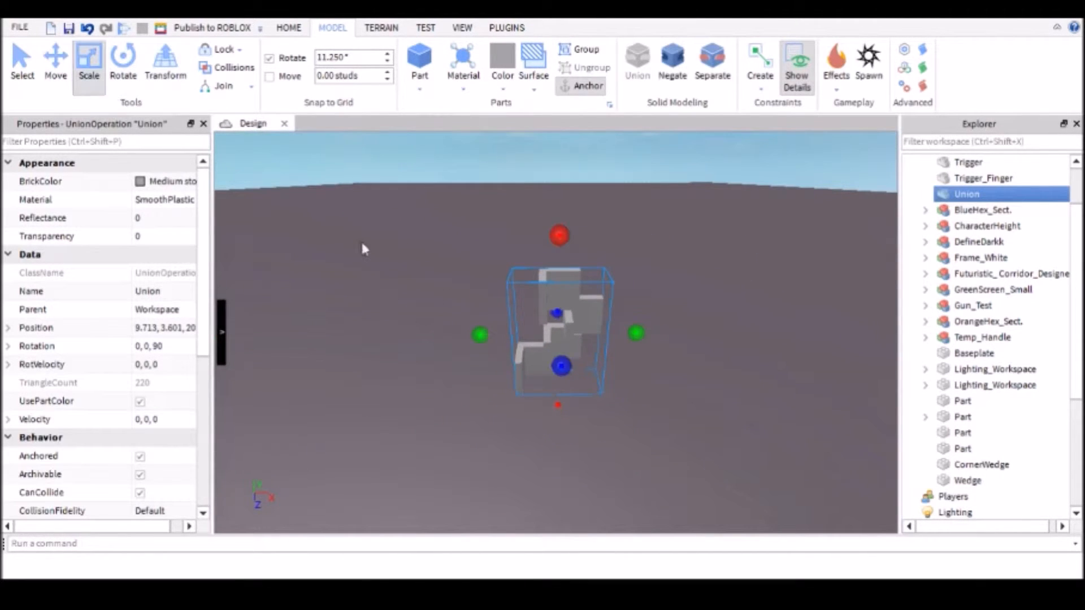
left_click_drag(491, 340, 608, 358)
scroll(554, 254, "down", 5)
left_click(628, 418)
scroll(628, 418, "down", 4)
right_click_drag(629, 418, 562, 382)
scroll(563, 384, "up", 5)
scroll(562, 384, "up", 3)
scroll(562, 383, "down", 4)
- Duplicate the enlarged union and raise the copy on top of the original, to about Y 46.559
left_click(539, 348)
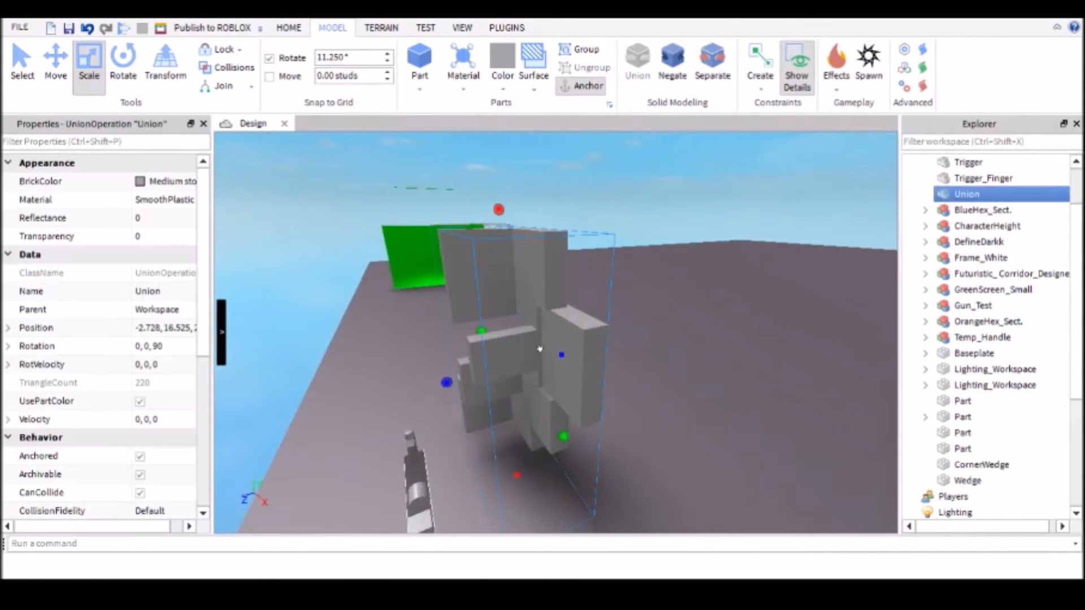
key("ctrl+d")
left_click(56, 62)
left_click_drag(481, 222, 479, 100)
key("a")
mouse_move(486, 122)
left_mouse_down()
mouse_move(486, 149)
mouse_move(486, 120)
left_mouse_up()
key("a")
key("w")
key("a")
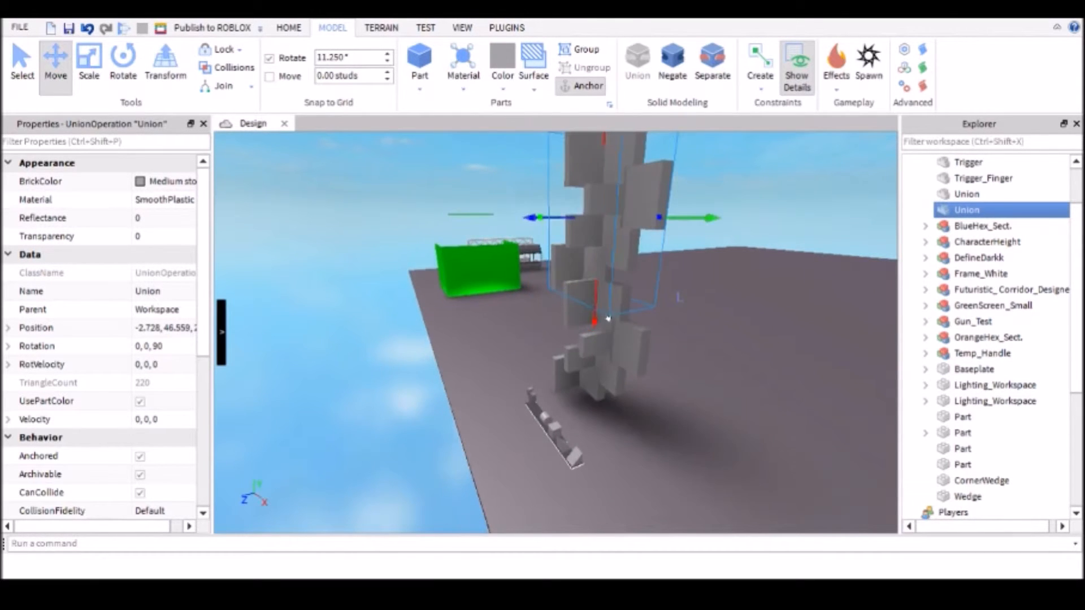
- Combine the two stacked pieces into one union and scale it down until its centre is at about Y 1.377
left_click(593, 356, "ctrl")
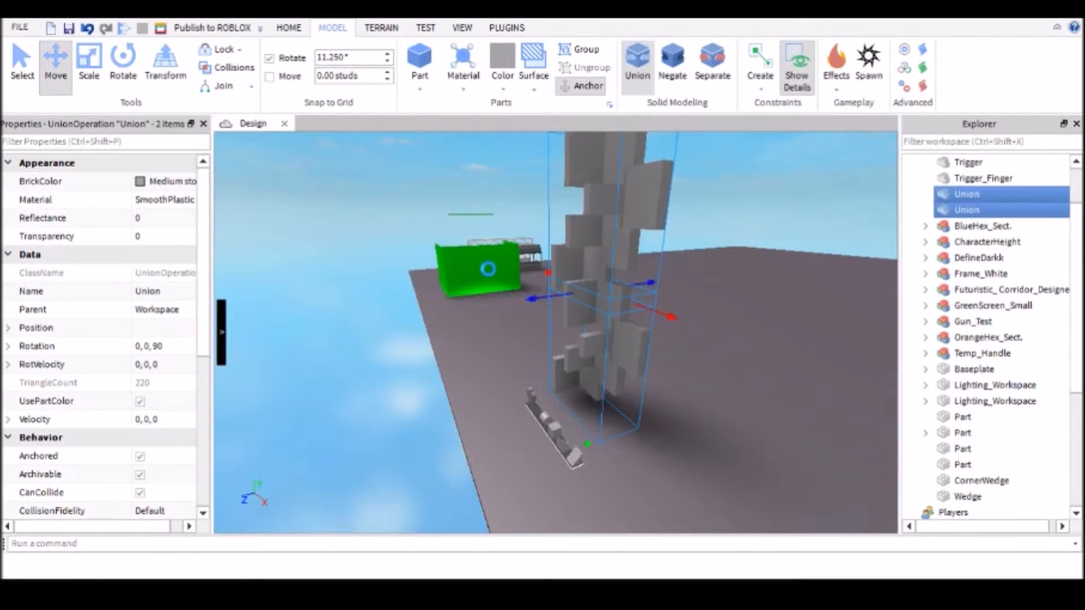
left_click(637, 65)
left_click(89, 62)
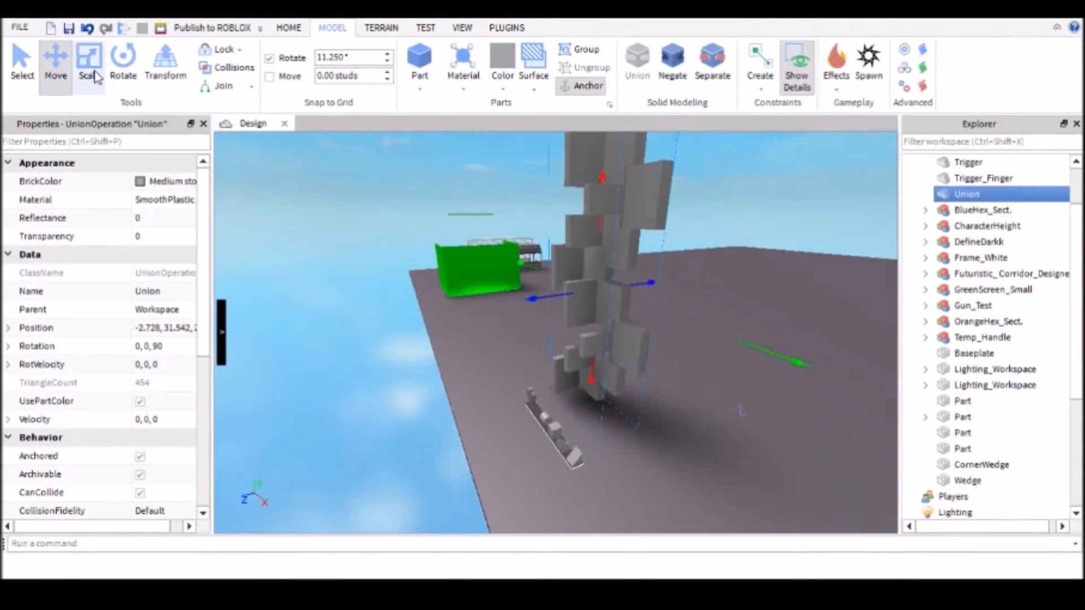
scroll(555, 310, "down", 2)
left_click_drag(575, 225, 570, 268)
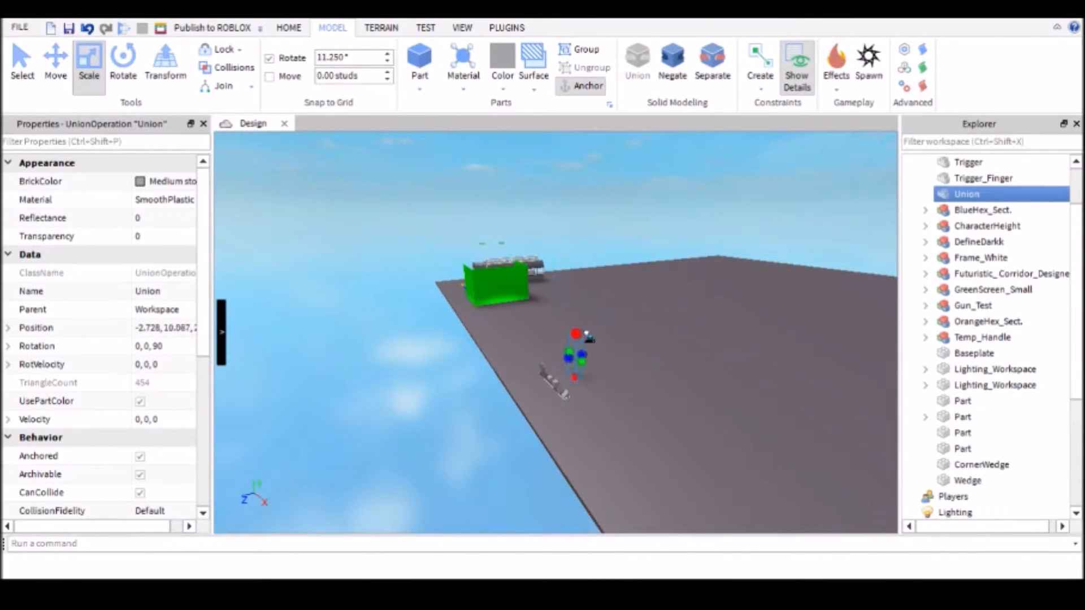
scroll(601, 367, "up", 10)
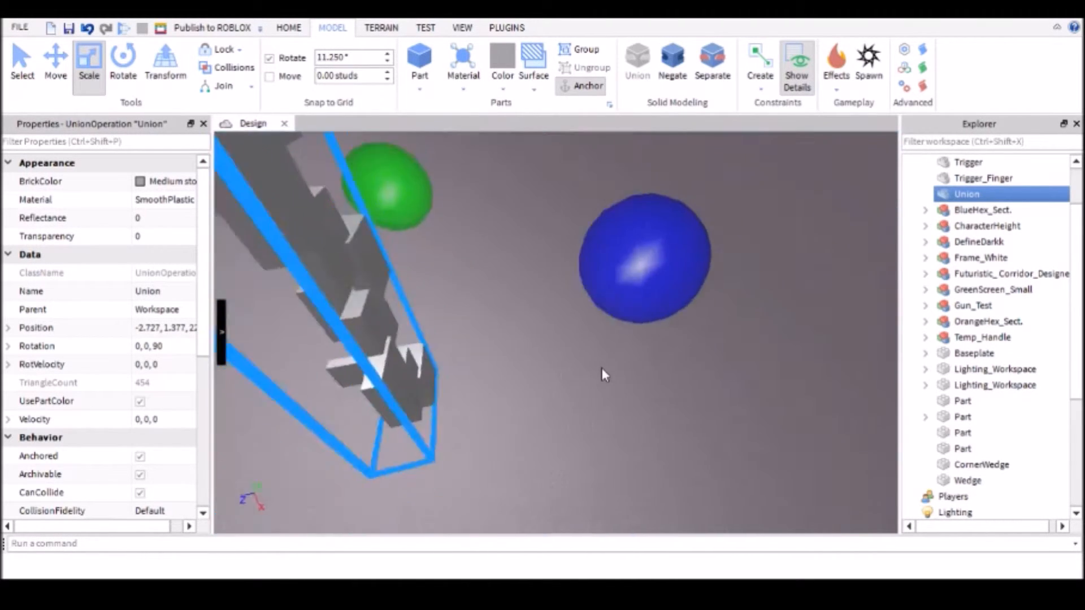
- Shift the scaled-down union slightly to about X -1.906, deselect it and examine its cut shape
mouse_move(602, 368)
right_mouse_down()
mouse_move(589, 354)
mouse_move(601, 365)
right_mouse_up()
scroll(601, 365, "down", 3)
left_click_drag(521, 285, 532, 319)
scroll(480, 353, "down", 4)
left_click(445, 367)
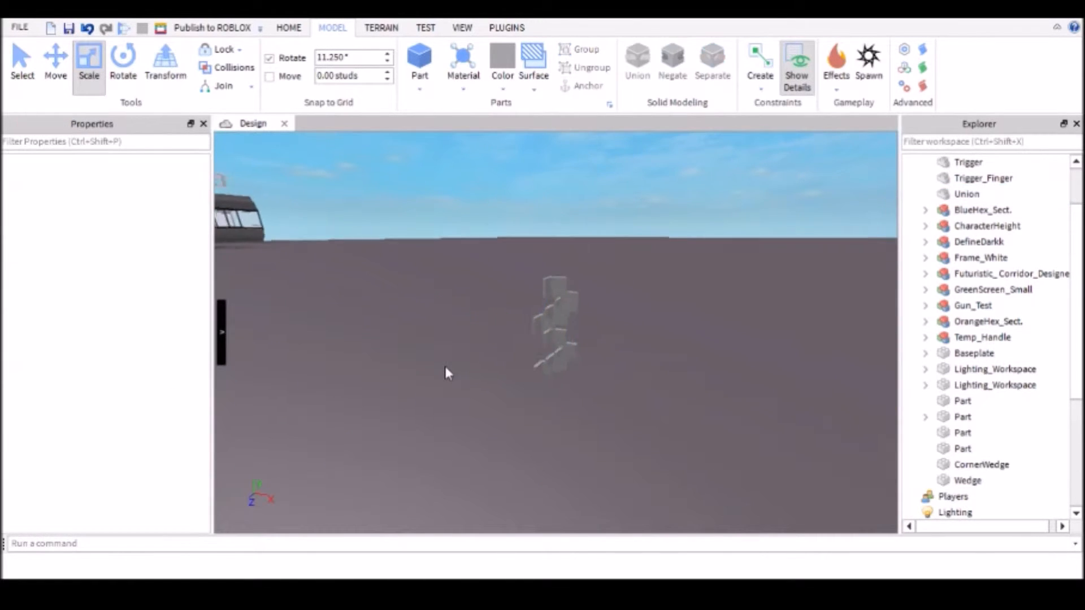
scroll(445, 367, "up", 6)
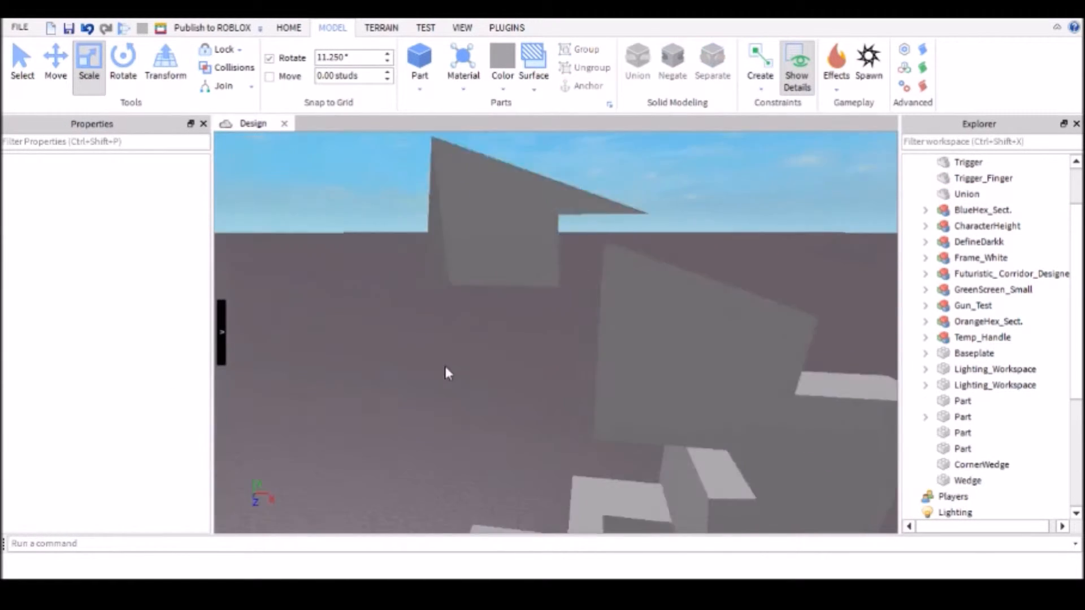
scroll(445, 367, "down", 6)
right_click_drag(445, 367, 445, 367)
scroll(445, 367, "up", 5)
scroll(446, 367, "down", 5)
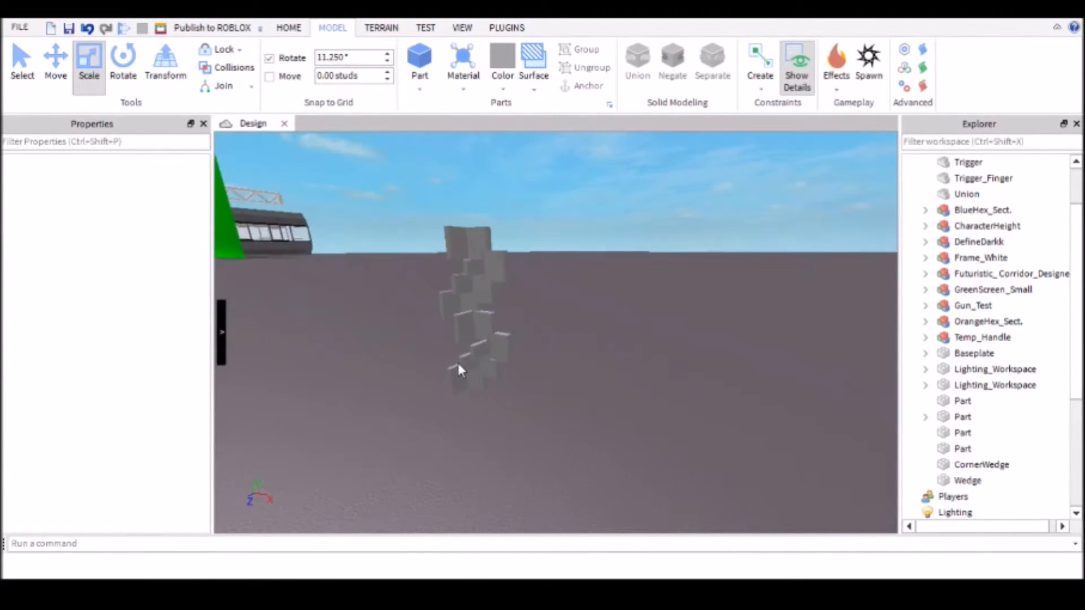
left_click(457, 301)
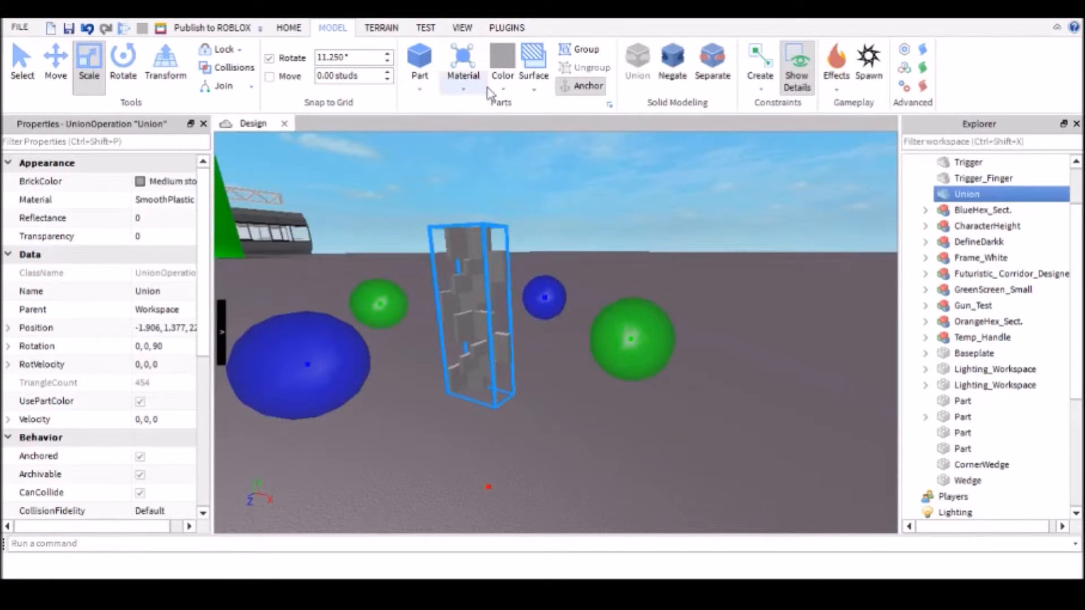
left_click(461, 95)
left_click(375, 220)
- Duplicate the grey cube from the row of shapes and place the copy on open ground at about 6.8, 1.19, 211.6
right_click_drag(449, 243, 483, 295)
left_click(501, 296)
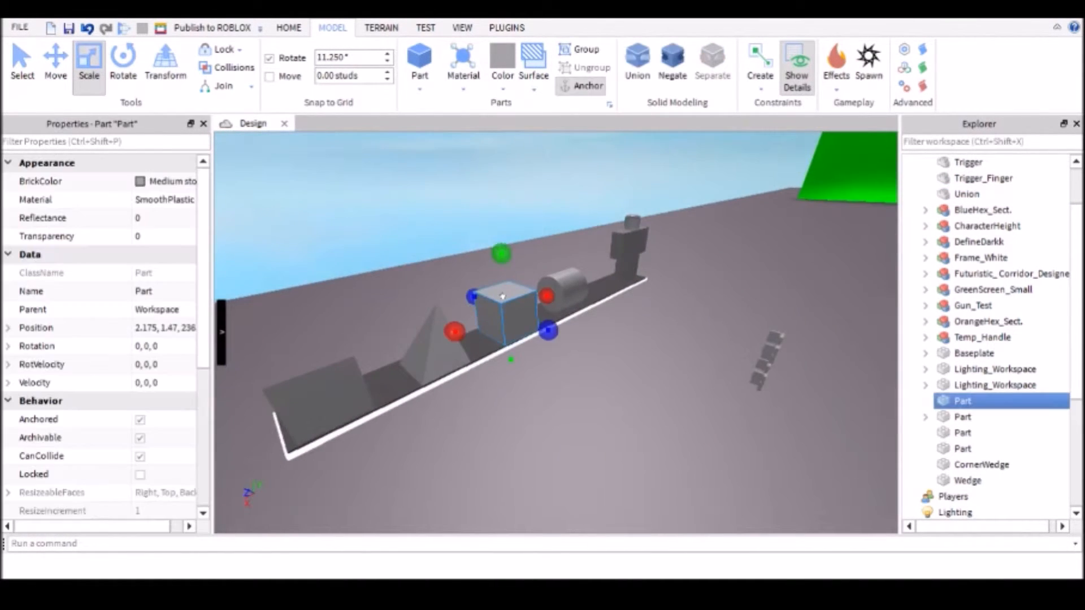
key("ctrl+d")
left_click_drag(502, 301, 585, 366)
right_click_drag(566, 367, 586, 366)
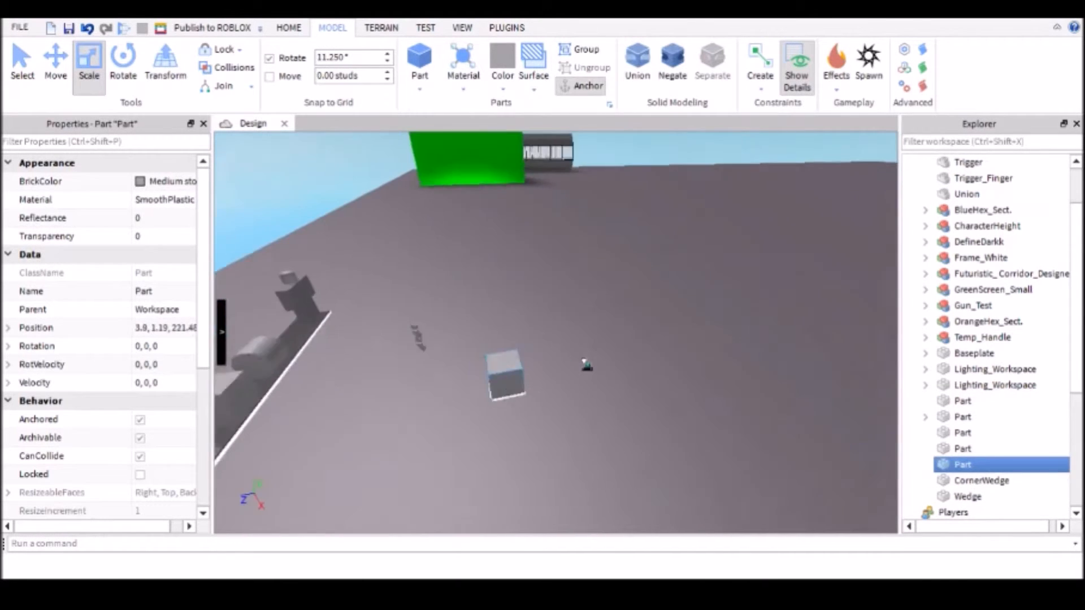
left_click_drag(586, 366, 553, 357)
key("f")
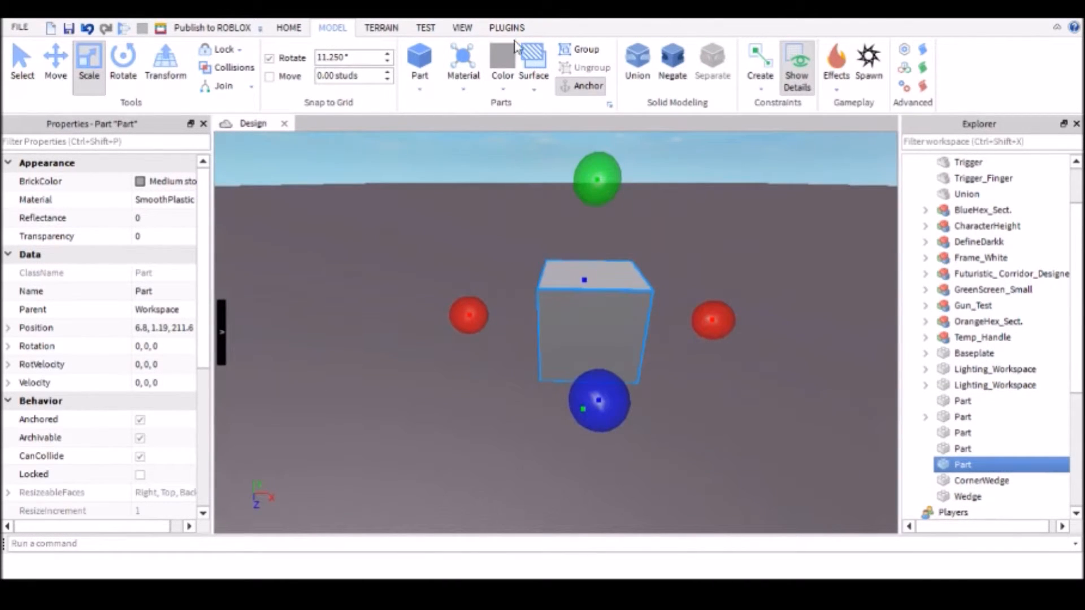
- Colour the copied cube Camo and add a Really red duplicate beside it at about X 11.14
left_click(551, 149)
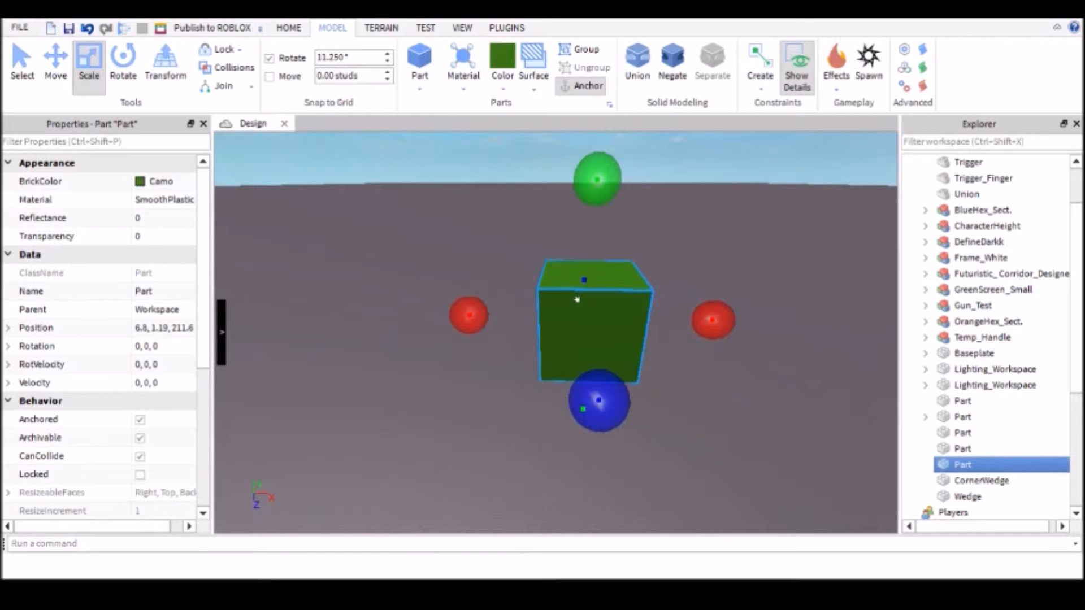
key("ctrl+d")
left_click_drag(579, 314, 540, 321)
key("a")
left_click(548, 245)
left_click(645, 323)
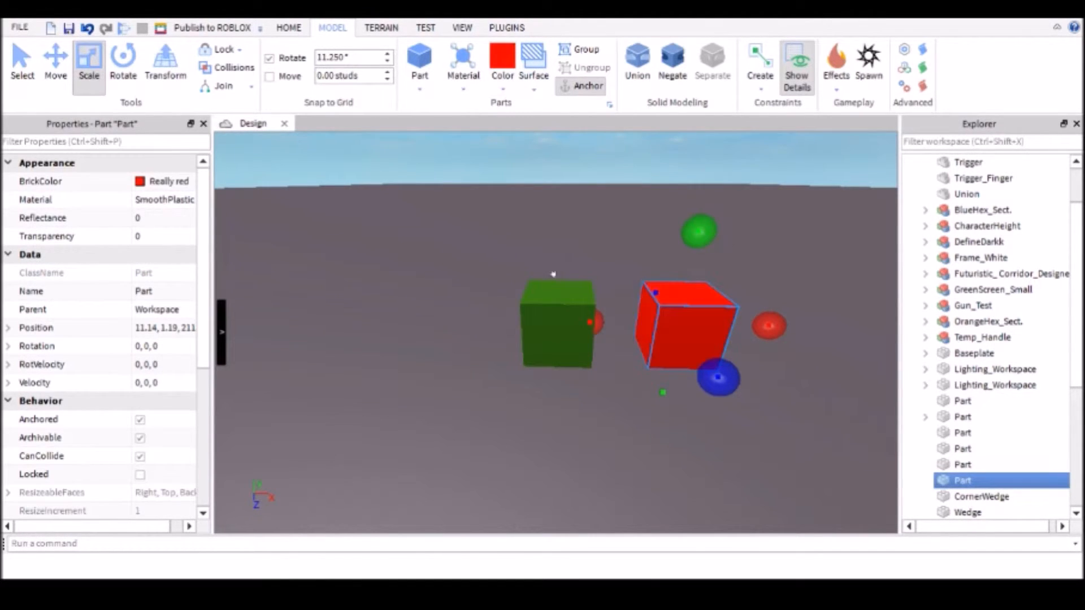
- Widen the property list and move the Camo cube up against the red cube, to about X 8.81
left_click(530, 310, "shift")
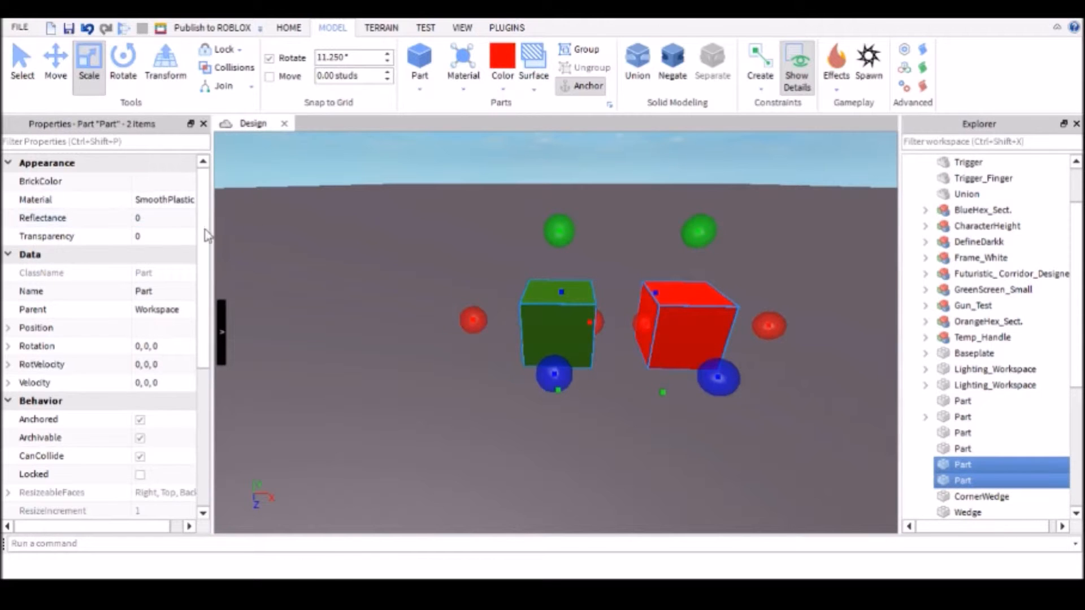
left_click_drag(213, 239, 275, 242)
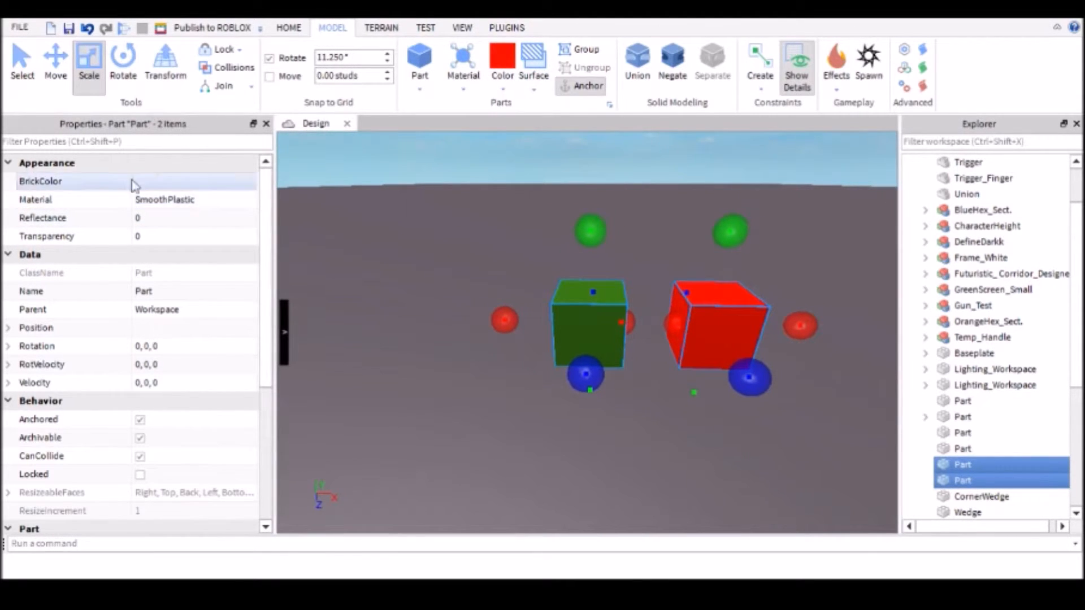
left_click(486, 265)
left_click(556, 291)
left_click(56, 62)
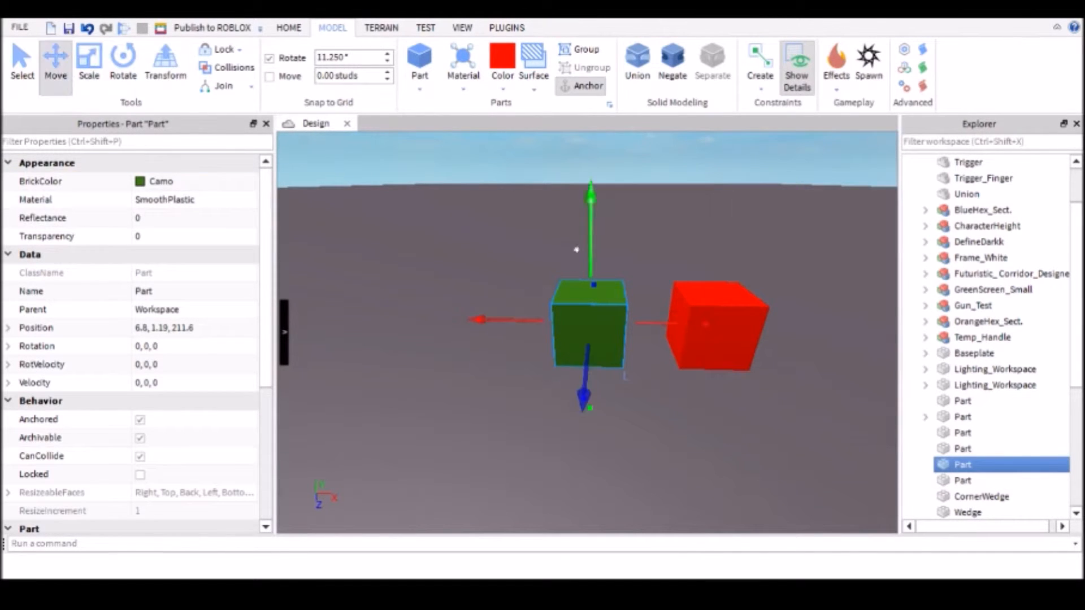
left_click_drag(650, 307, 710, 315)
- Union the touching Camo and red cubes and examine the resulting two-coloured part
left_click(718, 297, "ctrl")
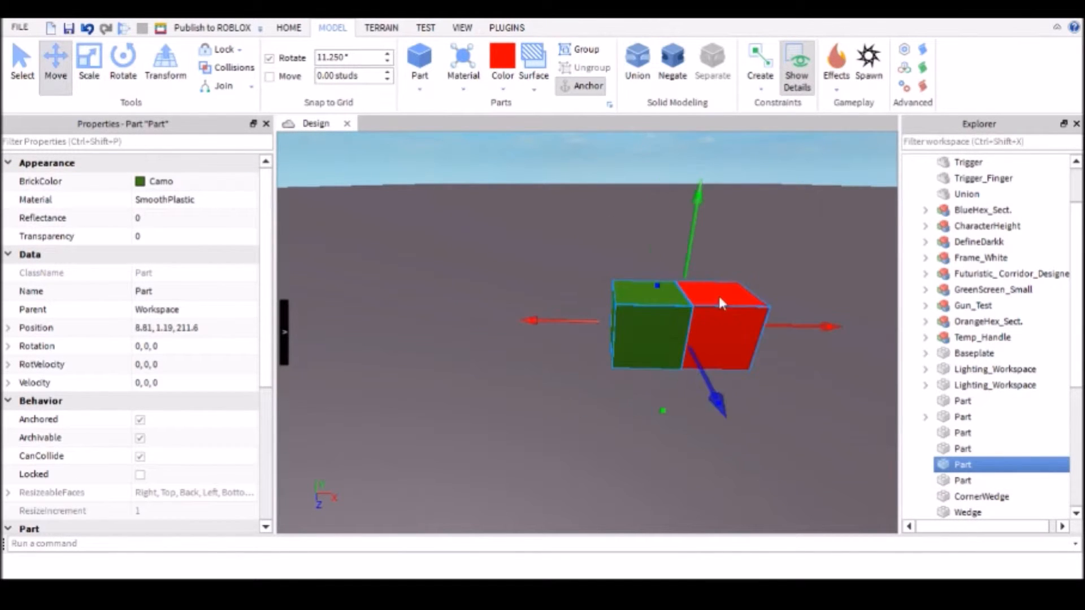
left_click(646, 86)
left_click(560, 209)
key("d")
scroll(580, 225, "up", 1)
mouse_move(579, 225)
right_mouse_down()
mouse_move(550, 225)
mouse_move(579, 237)
right_mouse_up()
left_click(550, 276)
scroll(579, 236, "up", 2)
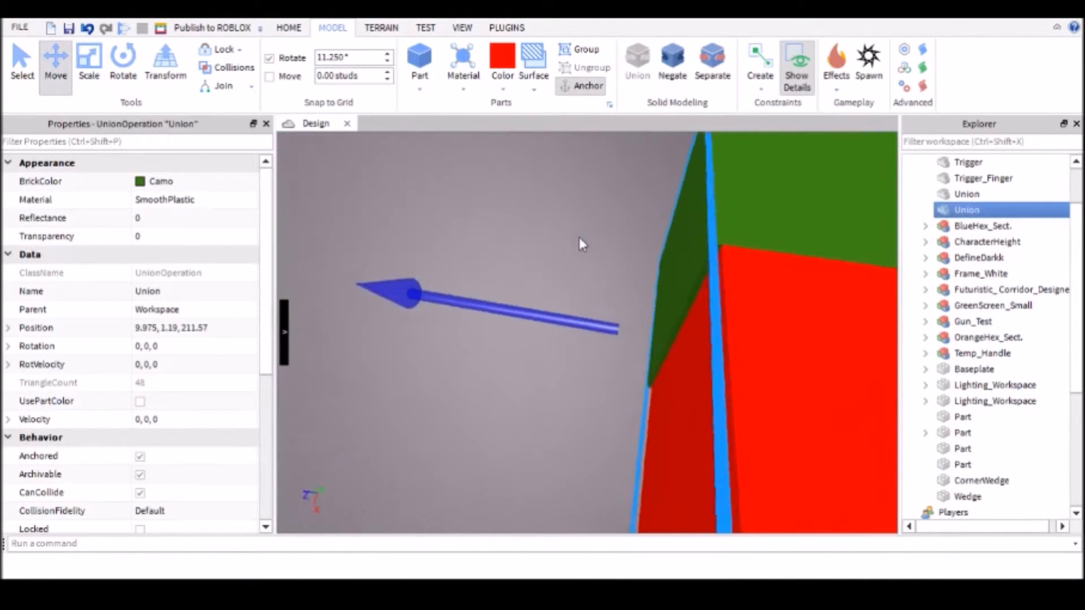
key("f")
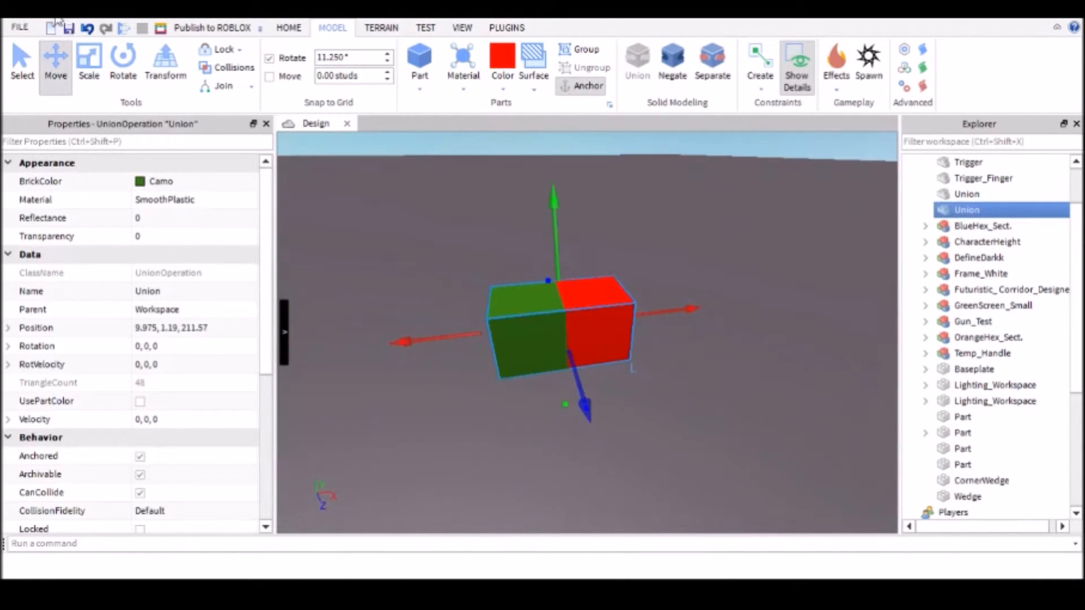
- Scale the two-coloured union up slightly until its centre is at about Y 1.305
left_click(90, 79)
left_click_drag(547, 217, 554, 212)
scroll(518, 274, "up", 4)
right_click_drag(518, 273, 551, 290)
key("f")
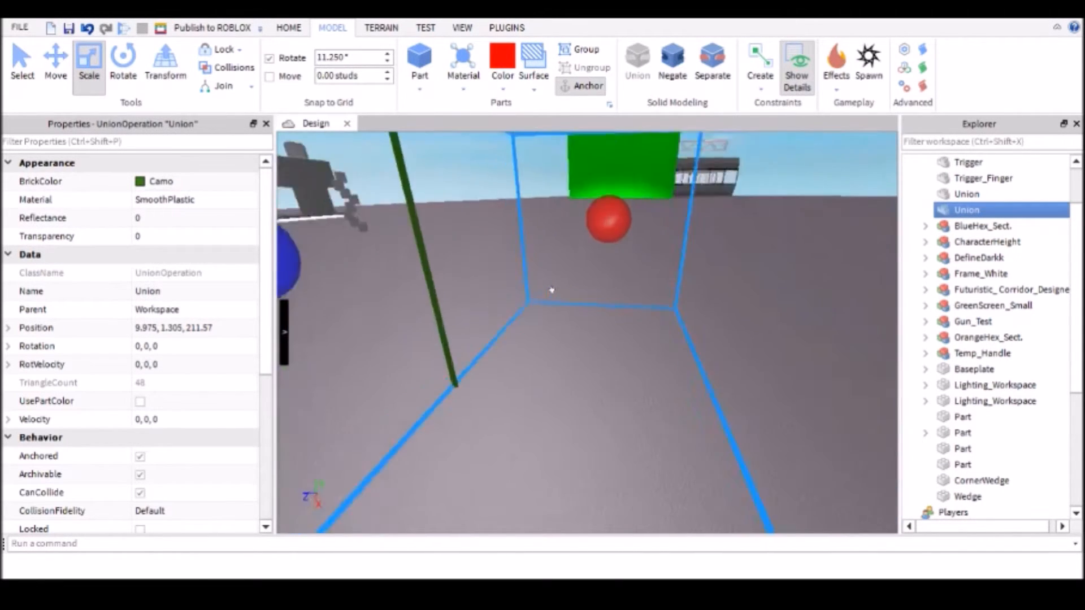
- Undo the scaling and the union of the two cubes and clear the selection
left_click(85, 31)
key("ctrl+z")
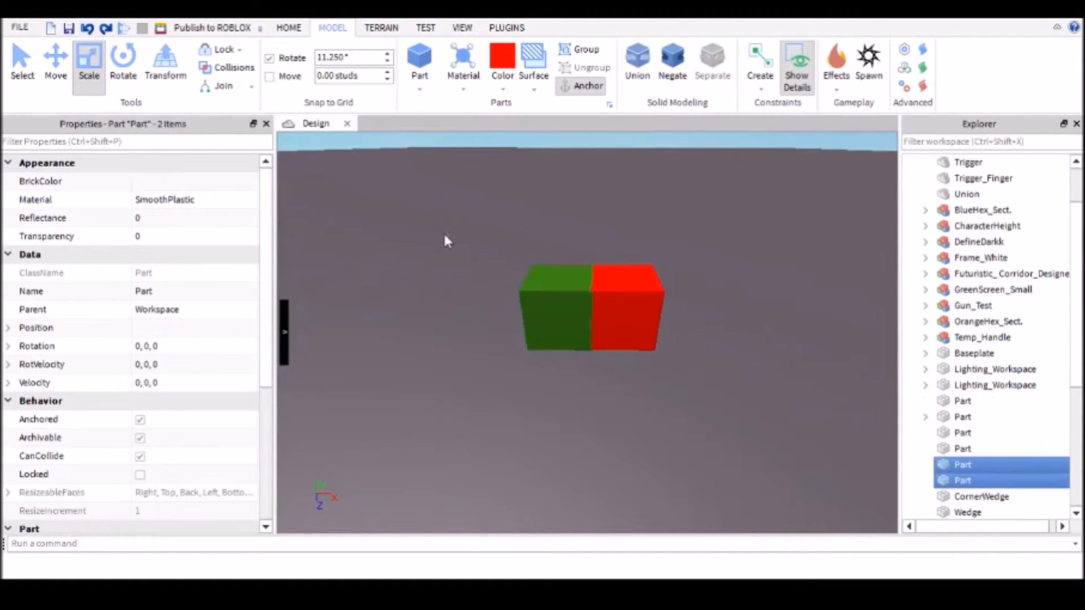
left_click(452, 237)
- Set the Camo cube's material to DiamondPlate and deselect it
left_click(540, 274)
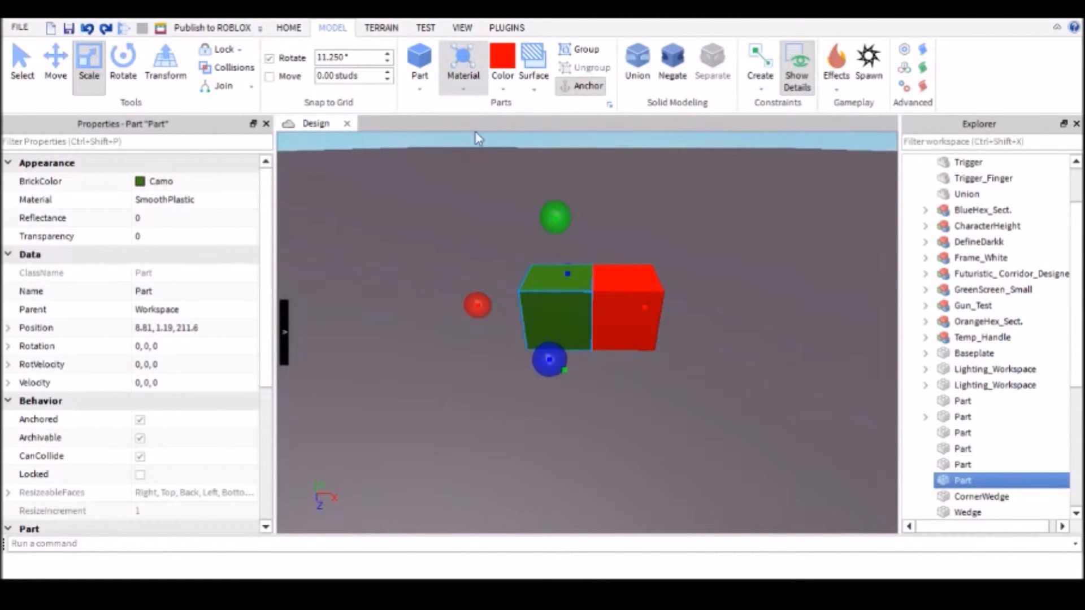
left_click(491, 229)
left_click(432, 311)
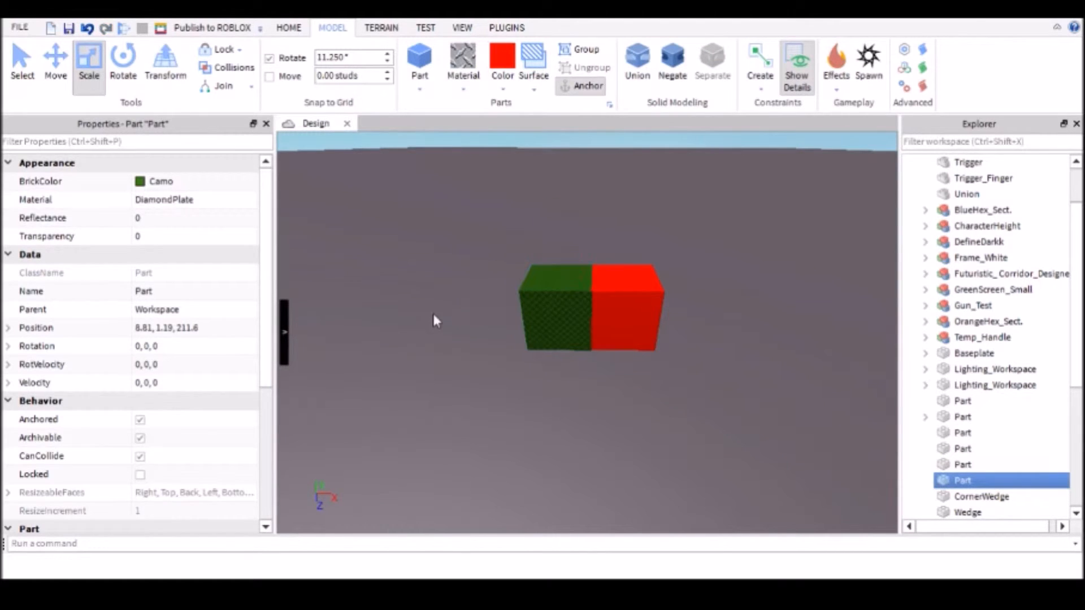
scroll(489, 314, "up", 3)
- Union the two cubes by selecting the smooth red cube first and the DiamondPlate cube second
left_click(623, 303)
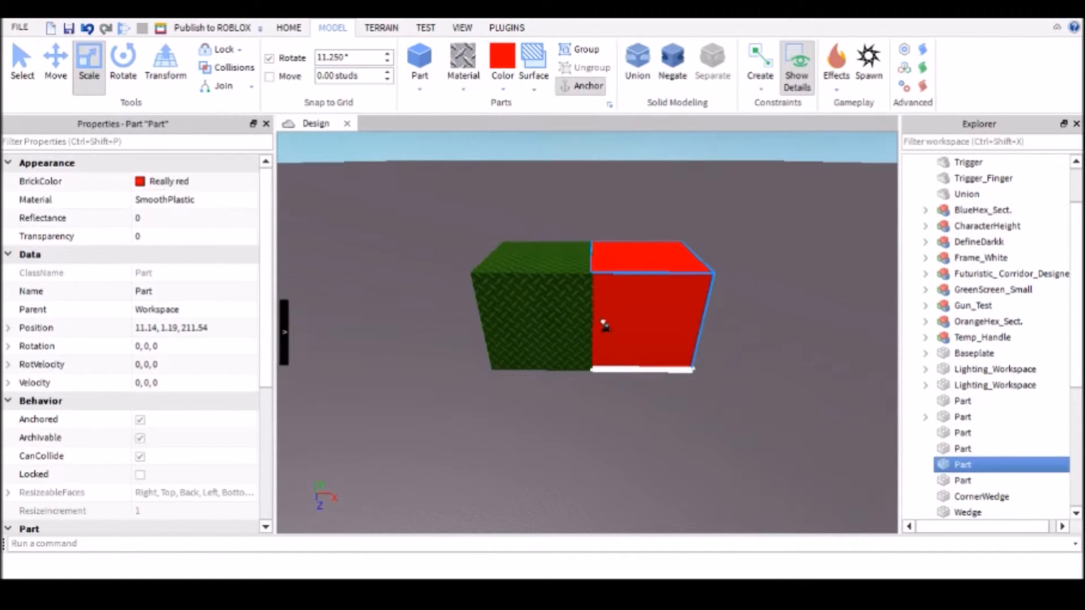
left_click(531, 316, "shift")
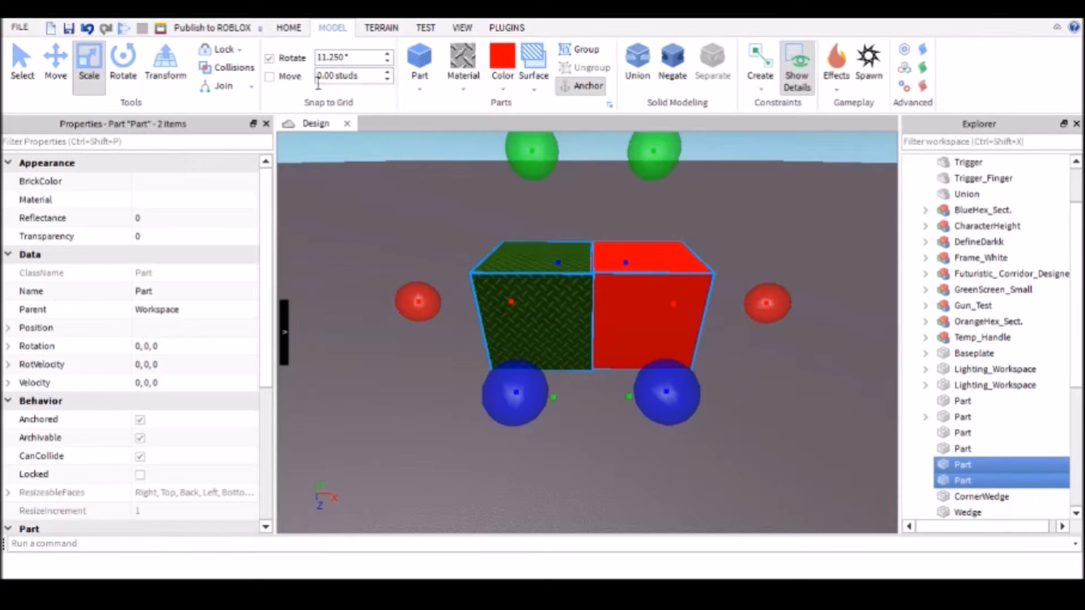
left_click(290, 31)
left_click(334, 29)
key("ctrl+shift+g")
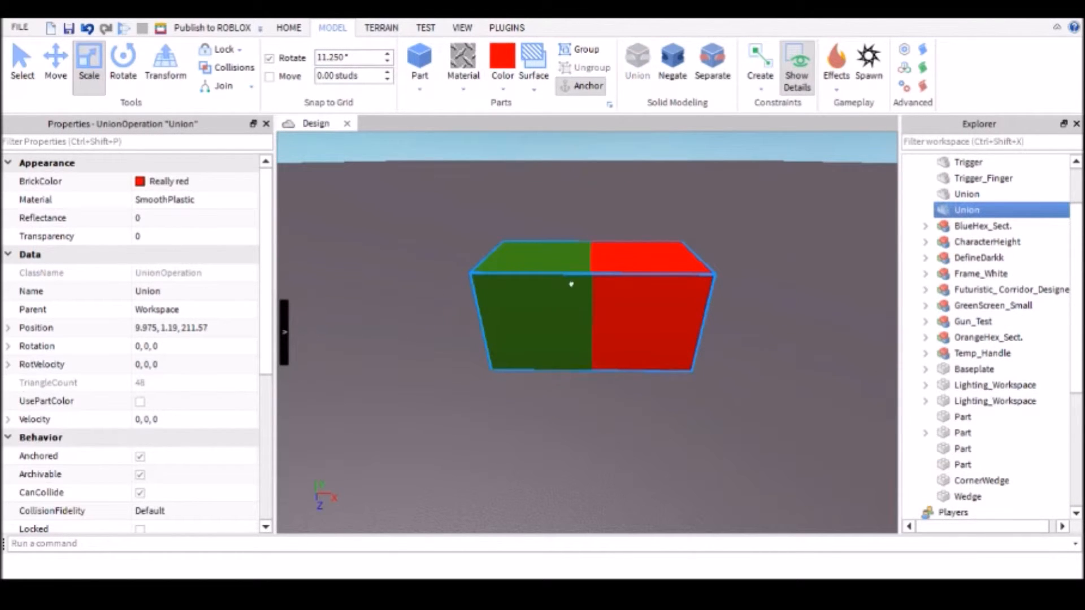
left_click_drag(535, 304, 547, 293)
left_click_drag(556, 286, 534, 291)
left_click(564, 239)
left_click(567, 249)
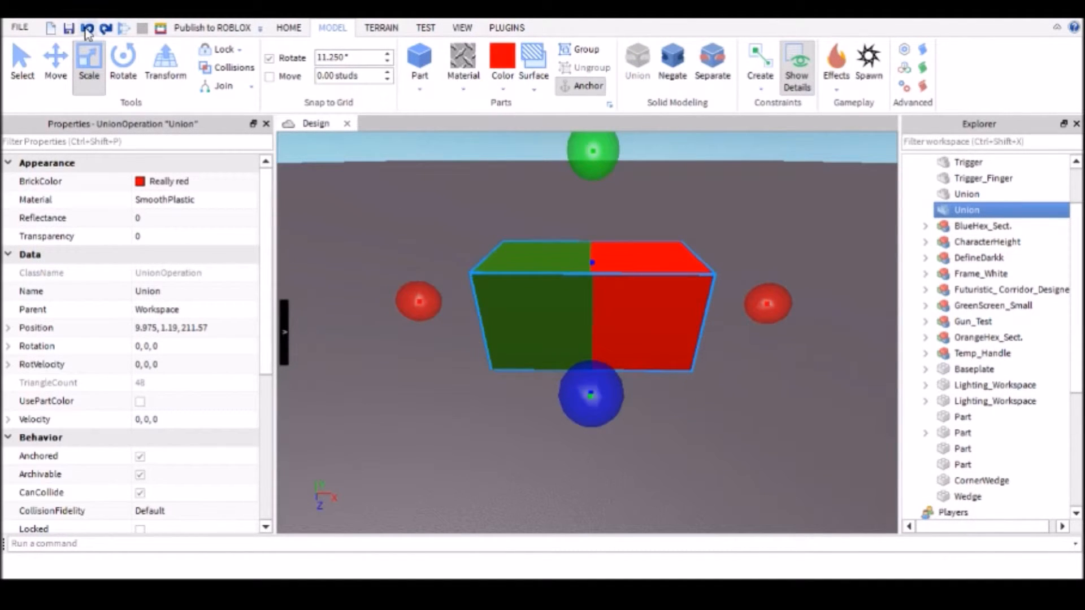
- Split the union back into its two cubes and stretch the Camo cube taller, to about Y 1.955
left_click(412, 196)
left_click(511, 280)
key("ctrl+shift+u")
left_click(538, 276)
left_click_drag(531, 153, 531, 146)
scroll(631, 286, "down", 5)
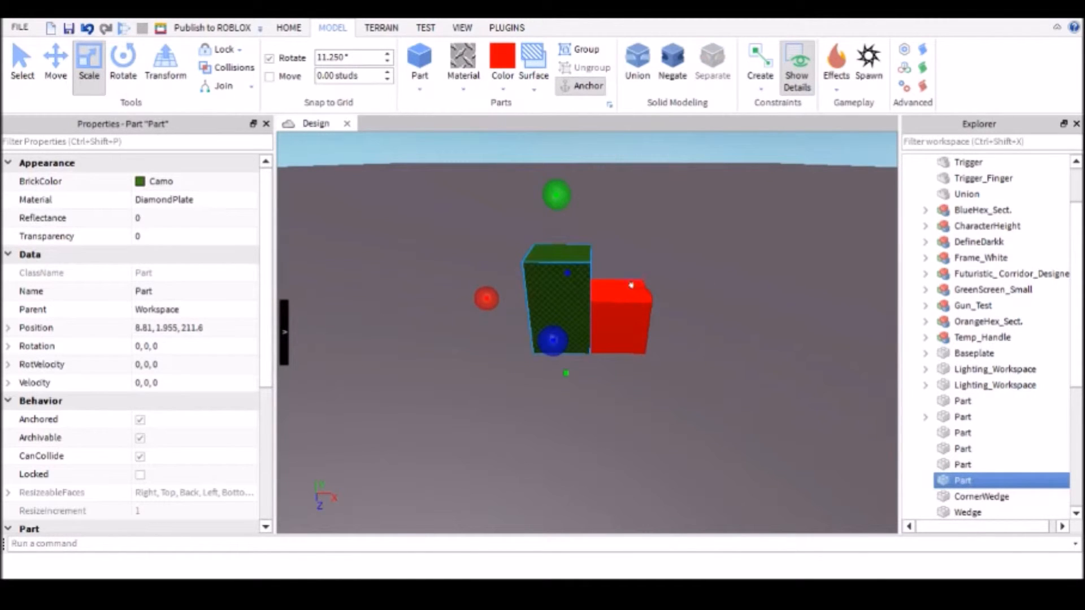
- Union the two cubes with the DiamondPlate Camo cube selected first, and examine the combined part's texture
left_click(631, 285, "ctrl")
left_click(638, 62)
left_click(654, 345)
scroll(650, 338, "up", 5)
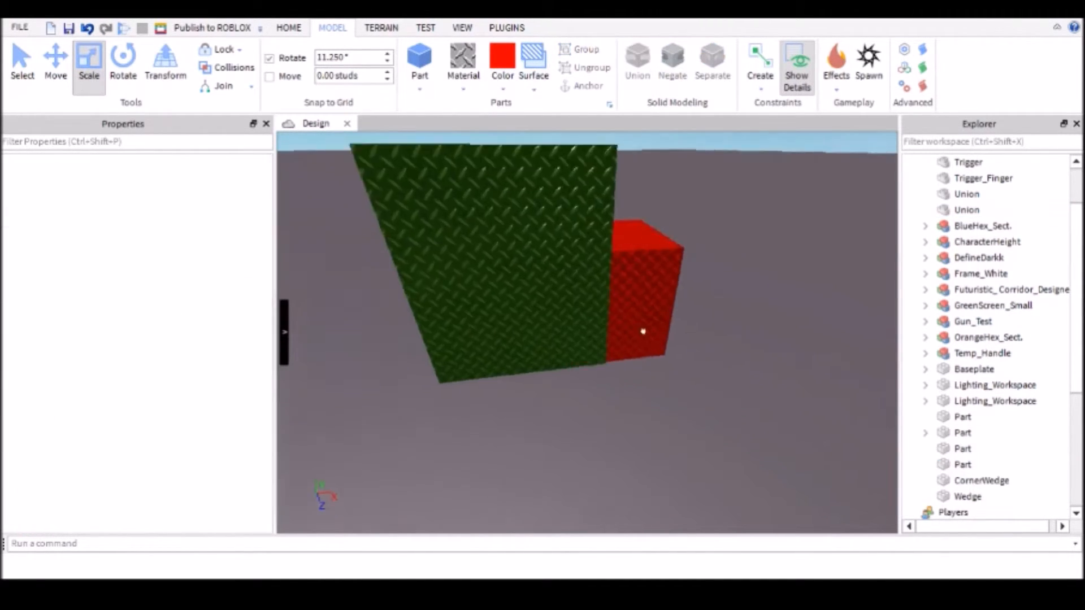
scroll(643, 331, "up", 3)
right_click_drag(643, 331, 641, 332)
left_click(728, 300)
- Enlarge the DiamondPlate union until its centre is at about Y 5.075 and deselect it
scroll(639, 258, "down", 5)
left_click(597, 168)
left_click(606, 287)
left_click_drag(604, 179, 605, 151)
scroll(602, 158, "down", 2)
left_click(568, 368)
scroll(570, 257, "down", 2)
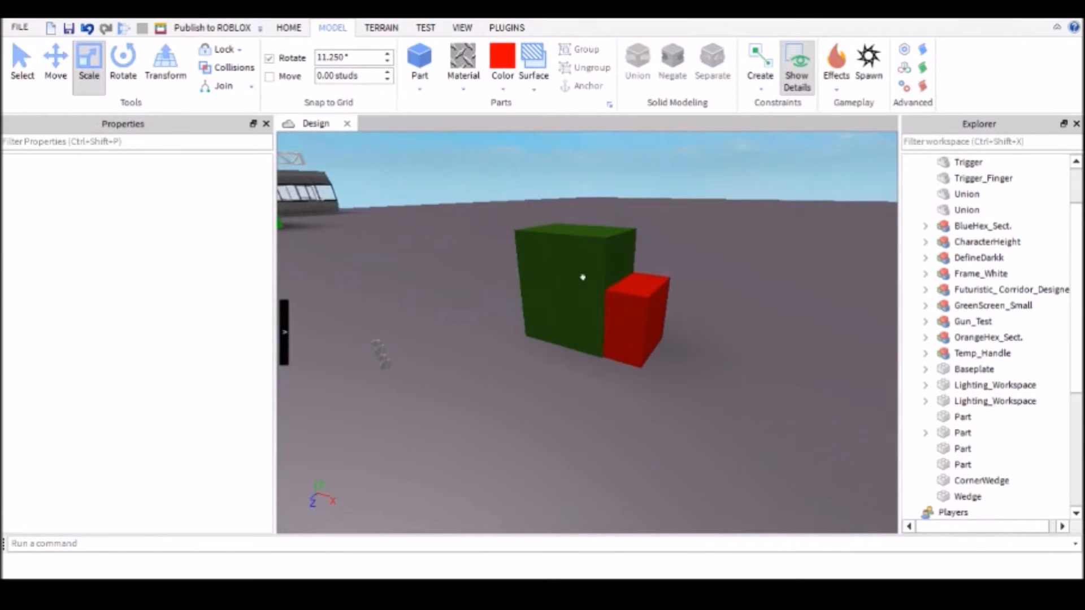
- Scale the enlarged DiamondPlate union back down and deselect it
left_click(594, 301)
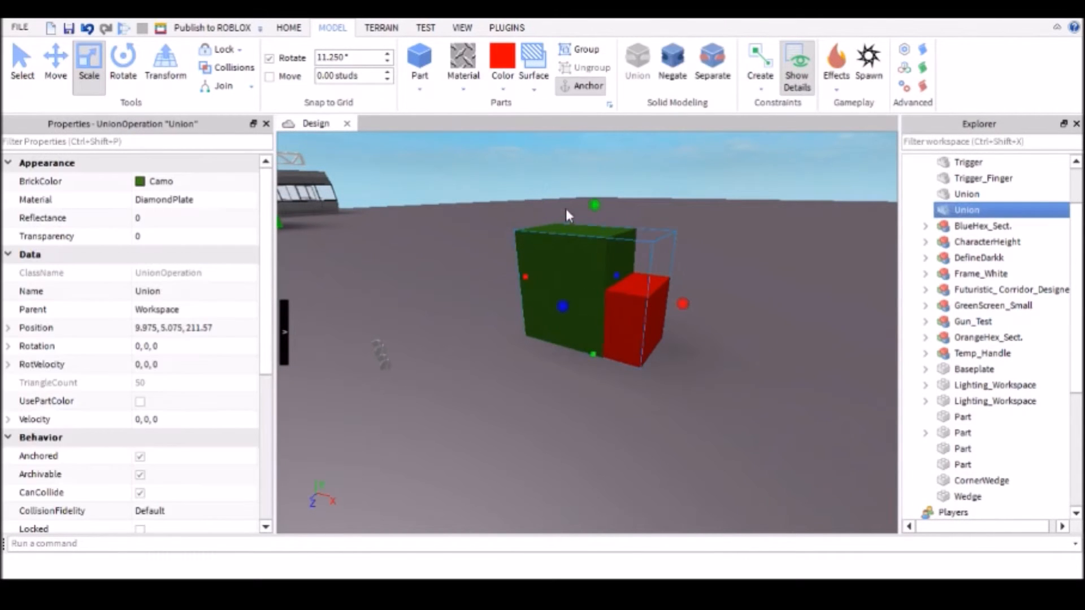
left_click_drag(589, 202, 576, 265)
left_click(524, 323)
- Examine the finished gun model inside the green-screen enclosure
right_click_drag(524, 323, 540, 310)
scroll(540, 309, "up", 2)
key("w")
key("w")
key("s")
right_click_drag(596, 332, 579, 310)
key("w")
key("s")
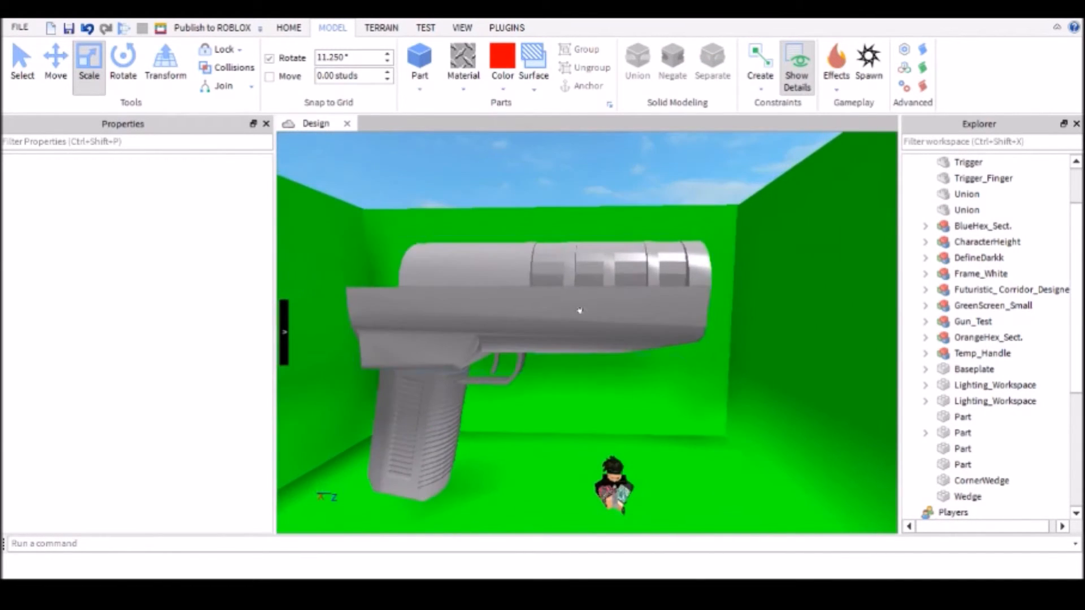
- Lift the gun's Gun_TopPeice union up off the grip with the Move tool
left_click(580, 310)
key("s")
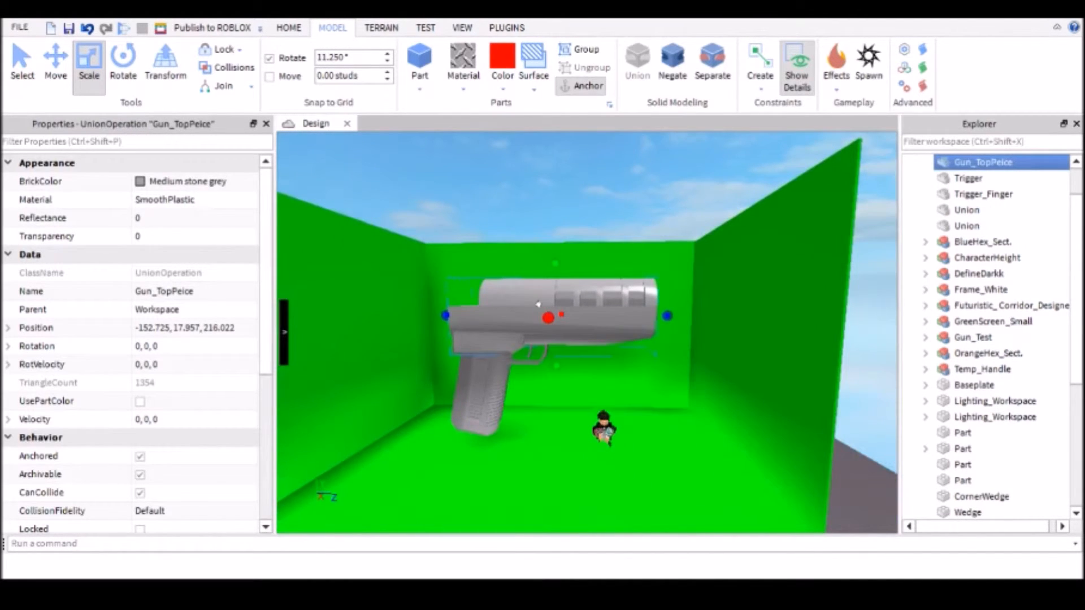
right_click_drag(574, 328, 575, 328)
key("w")
key("s")
key("s")
key("a")
left_click(56, 62)
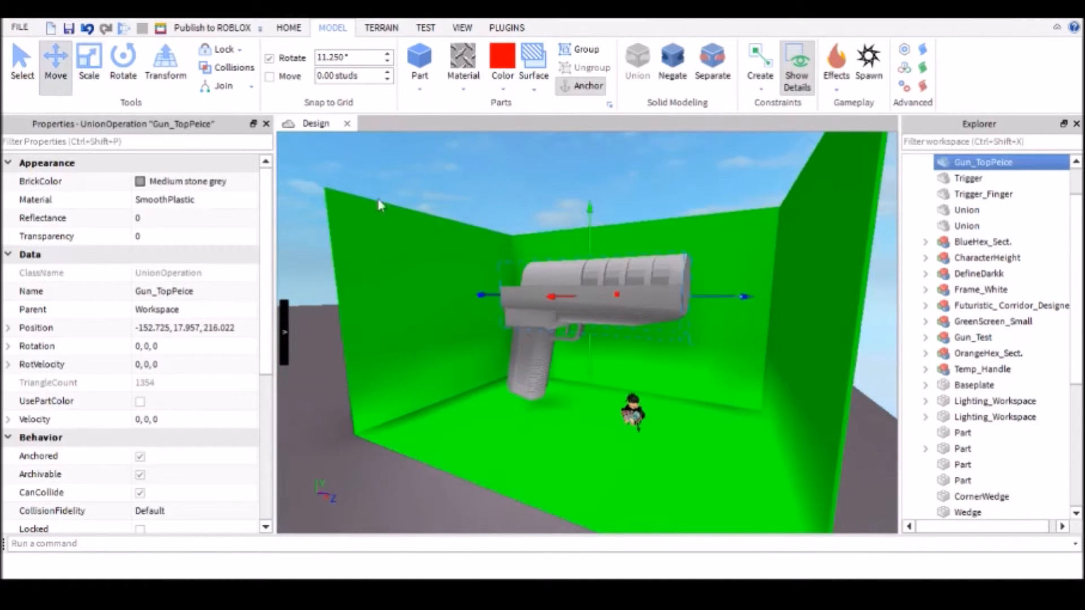
key("s")
left_click_drag(579, 230, 586, 133)
- Examine the notches cut into the raised top piece and the separate grip and trigger below it
right_click_drag(553, 267, 512, 339)
left_click(553, 266)
key("w")
key("d")
key("w")
scroll(512, 339, "down", 3)
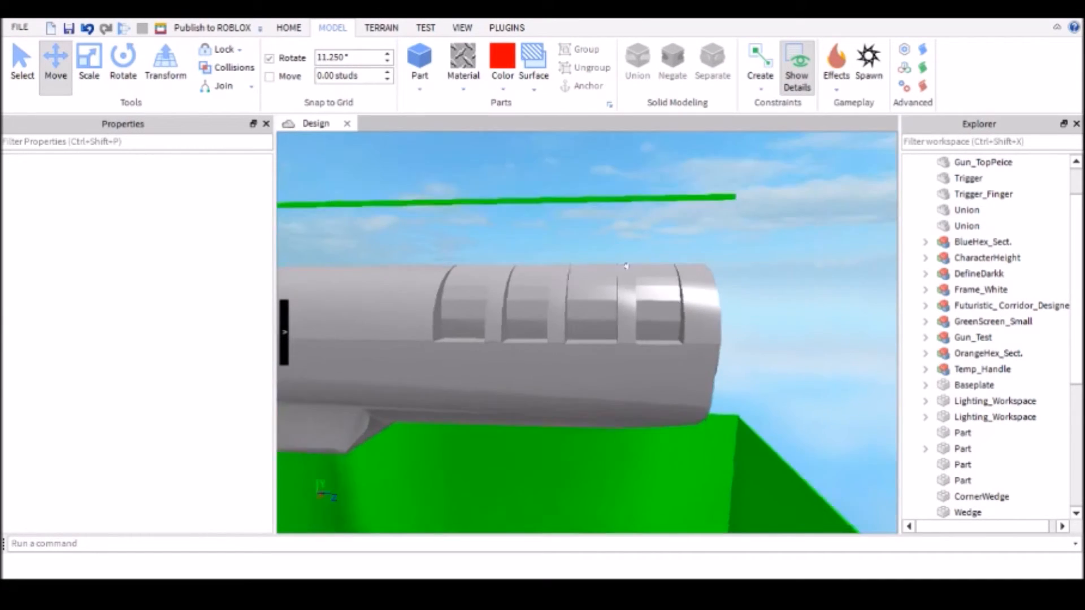
scroll(625, 263, "up", 5)
right_click_drag(624, 264, 588, 265)
scroll(571, 244, "down", 10)
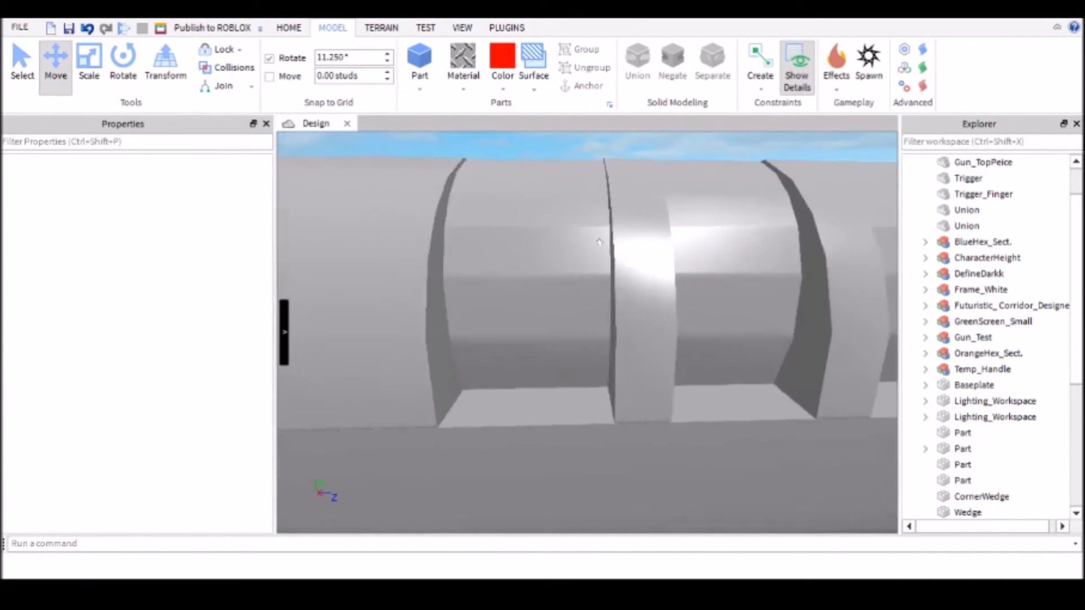
scroll(570, 244, "down", 3)
right_click_drag(692, 371, 689, 365)
scroll(689, 366, "up", 5)
scroll(688, 365, "down", 4)
scroll(688, 365, "up", 3)
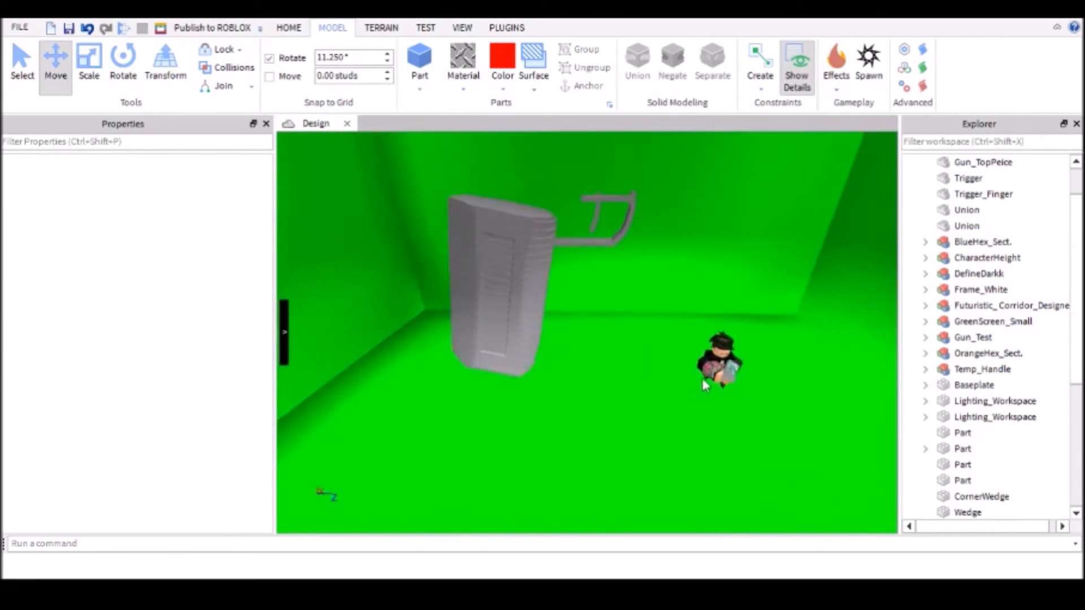
- Undo the lift of the gun's top piece and bring the white truss structure near the enclosure into view
left_click(88, 28)
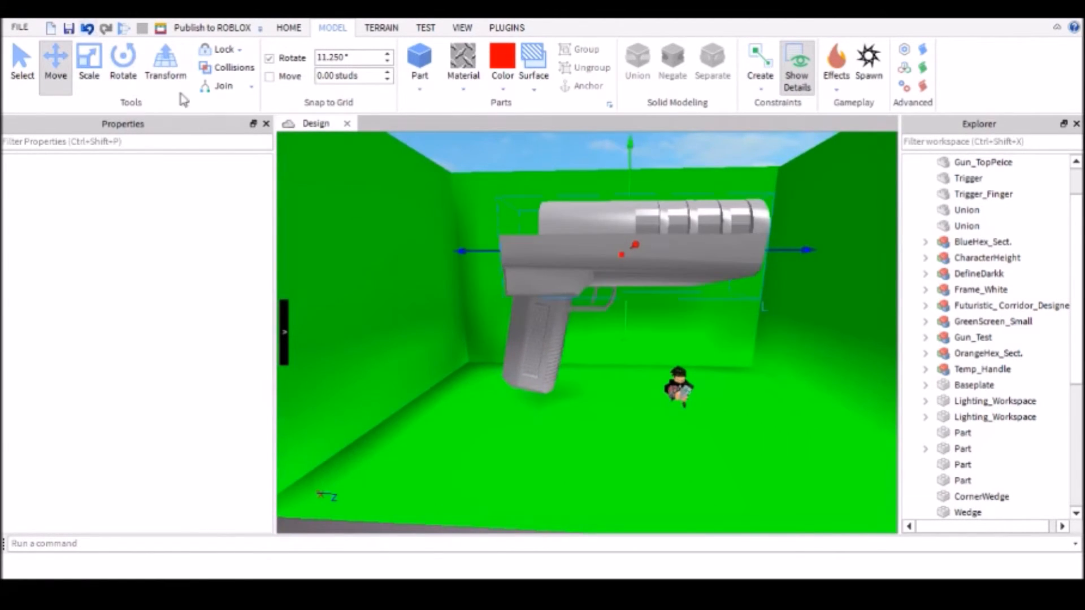
scroll(489, 356, "down", 8)
scroll(454, 322, "up", 2)
left_click(498, 304)
scroll(499, 305, "up", 10)
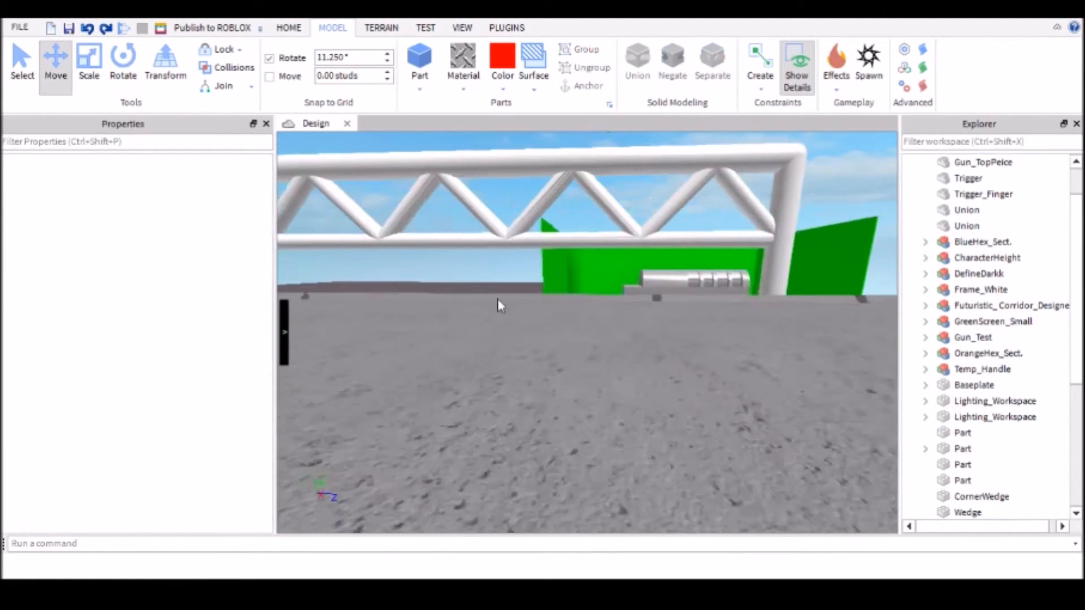
- Duplicate the grey cylinder from the row of basic shapes and move the copy along its Z axis toward the green block
scroll(544, 344, "up", 10)
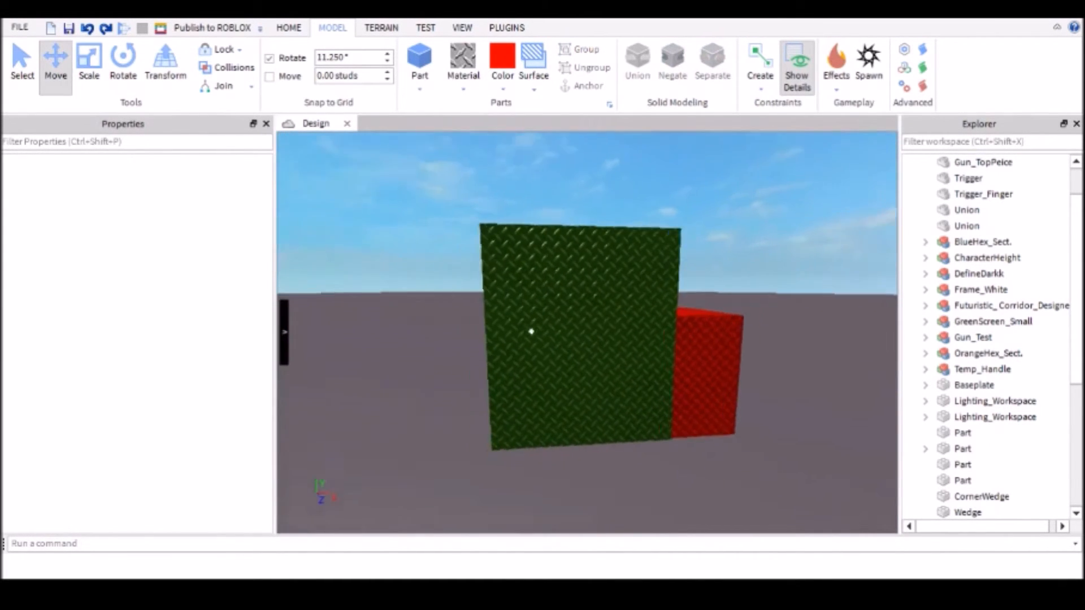
right_click_drag(531, 332, 542, 332)
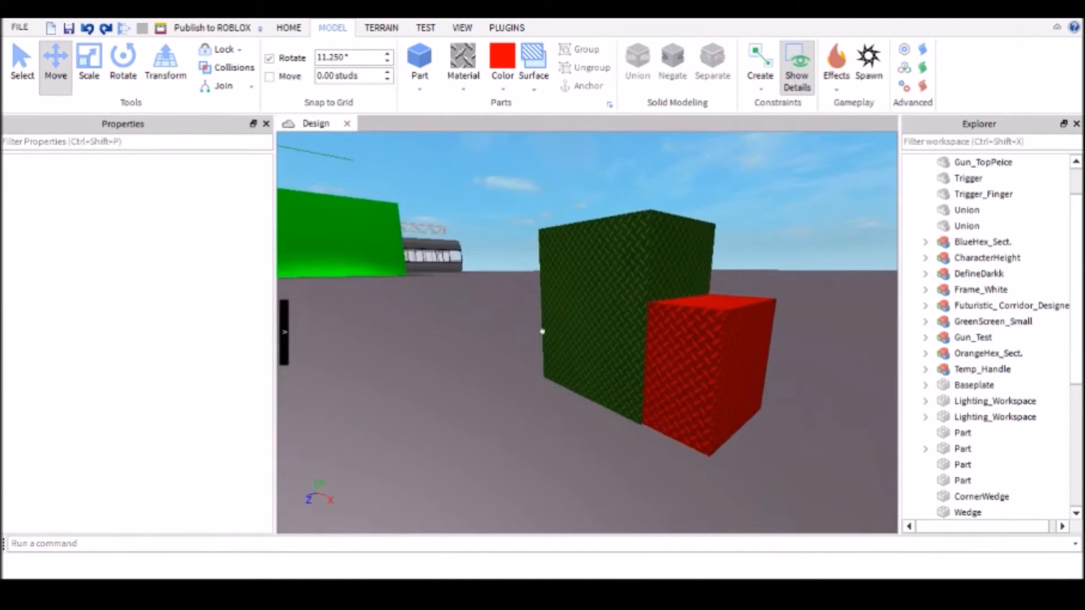
left_click(577, 296)
right_click_drag(578, 297, 561, 287)
scroll(562, 287, "down", 5)
left_click(550, 264)
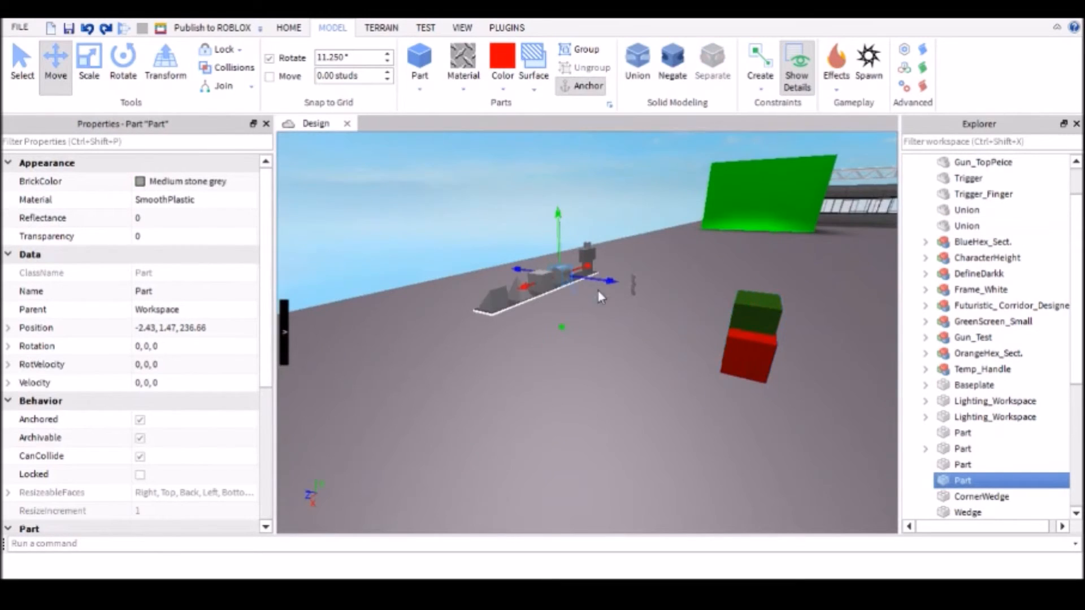
scroll(550, 263, "up", 5)
left_click_drag(505, 276, 770, 308)
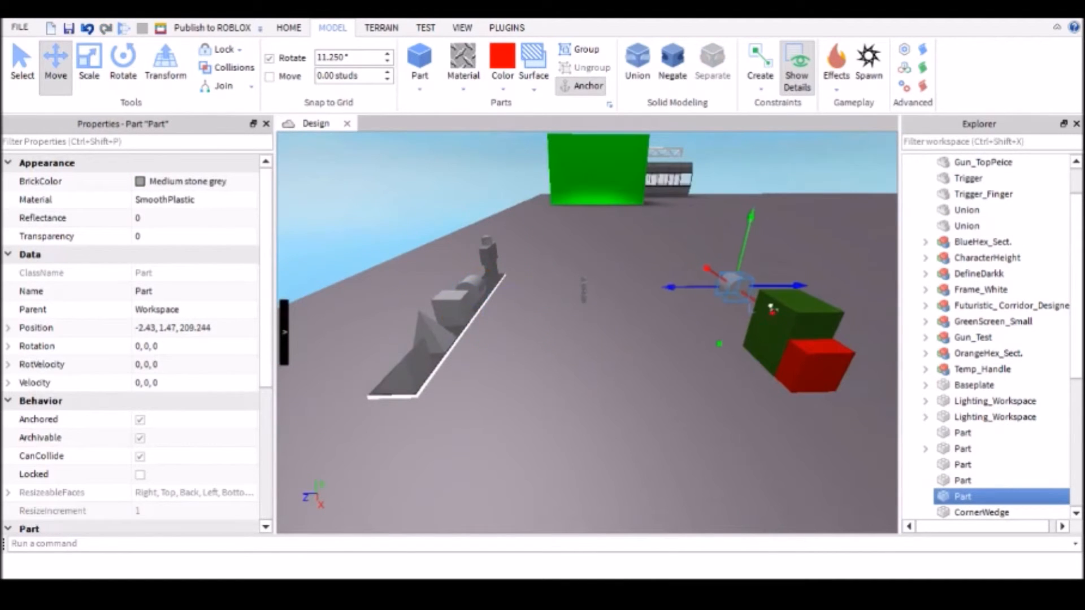
- Move the cylinder copy along its X and Z axes until it partly sinks into the green block's lower face
right_click_drag(487, 342, 535, 317)
left_click_drag(383, 283, 577, 289)
right_click_drag(578, 289, 557, 302)
left_click_drag(557, 302, 585, 306)
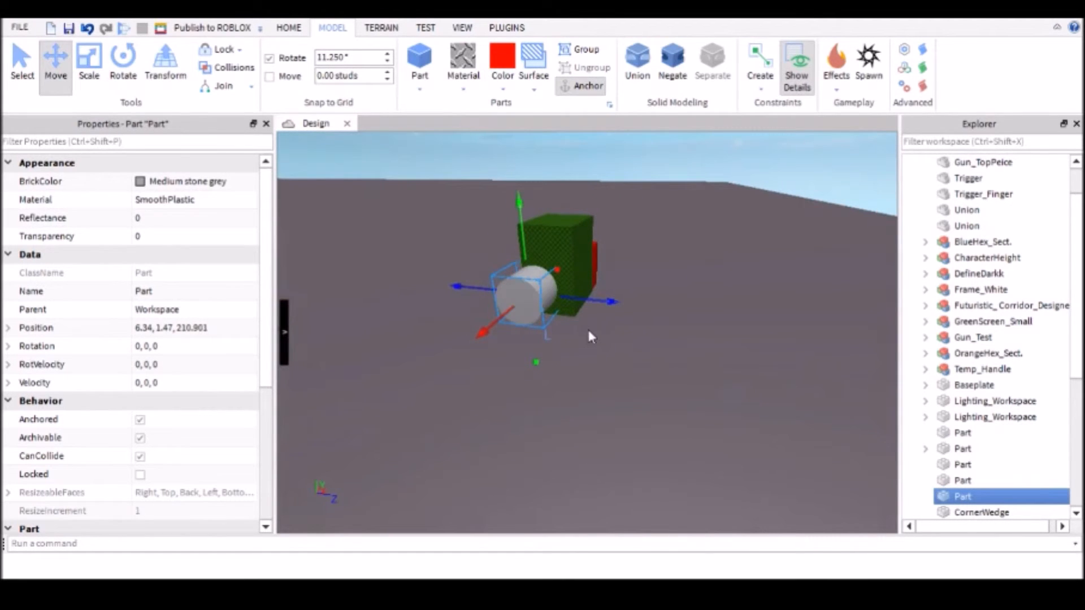
- Negate the cylinder copy and centre it on the green block's face along the Z axis
key("ctrl+shift+n")
left_click_drag(621, 300, 590, 299)
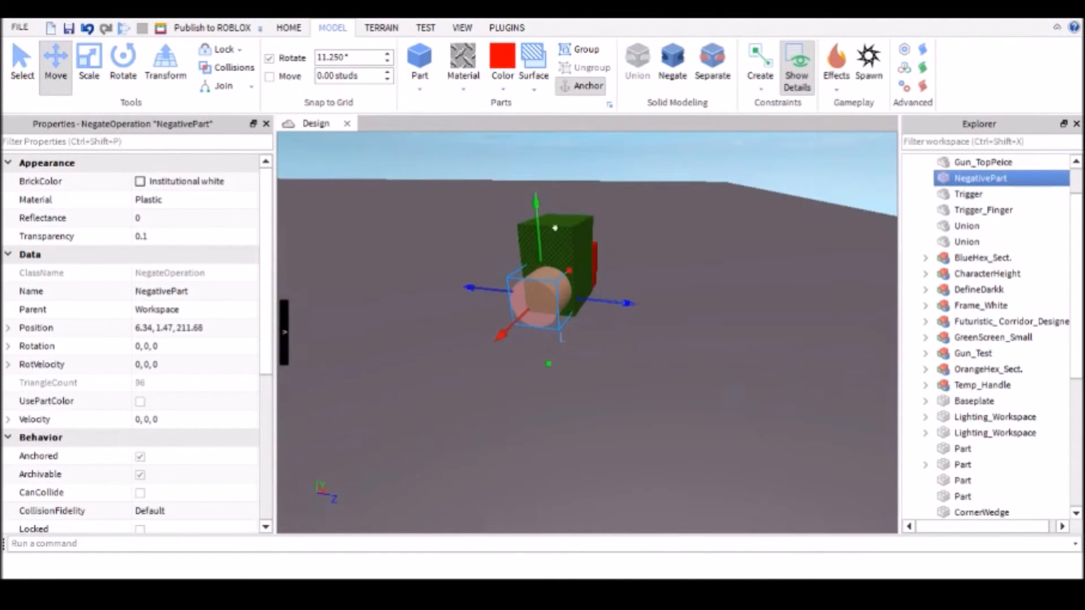
left_click(569, 244, "shift")
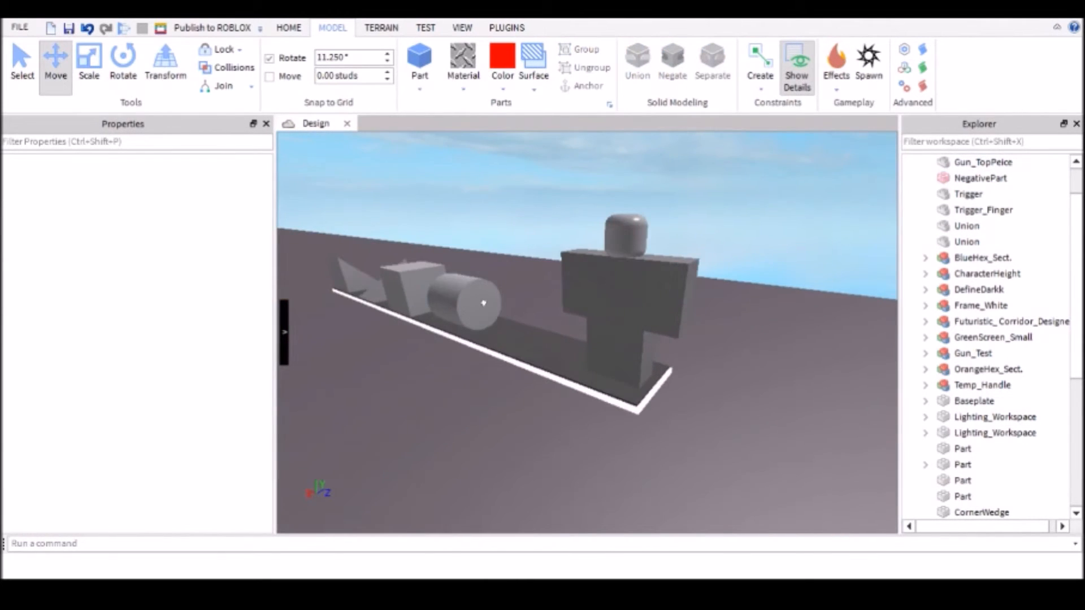
- Union the negated cylinder with the green block to cut a round recess into its face
left_click(473, 301)
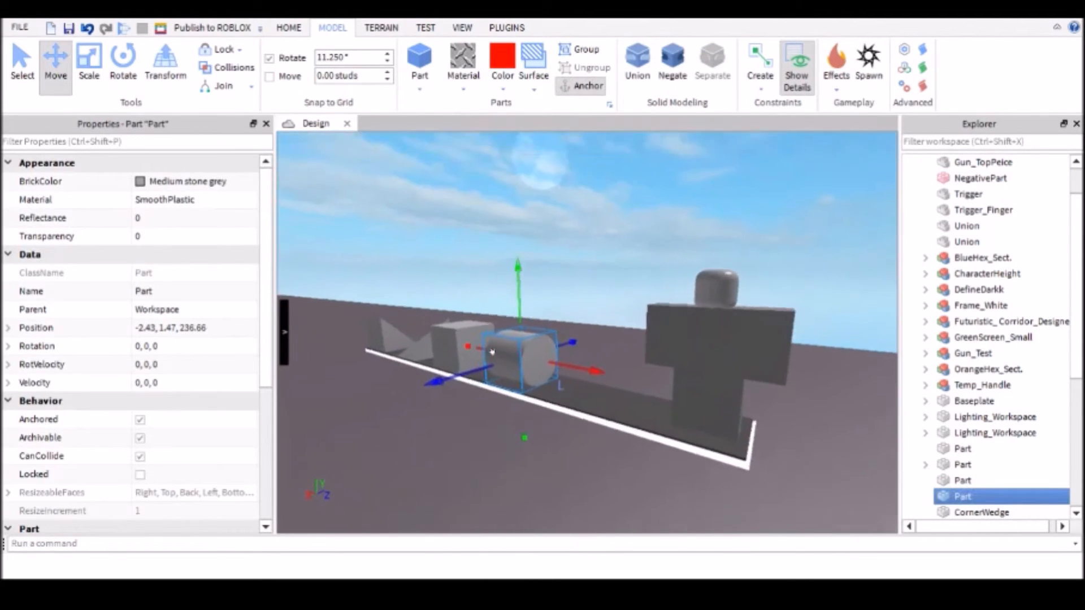
scroll(492, 351, "up", 3)
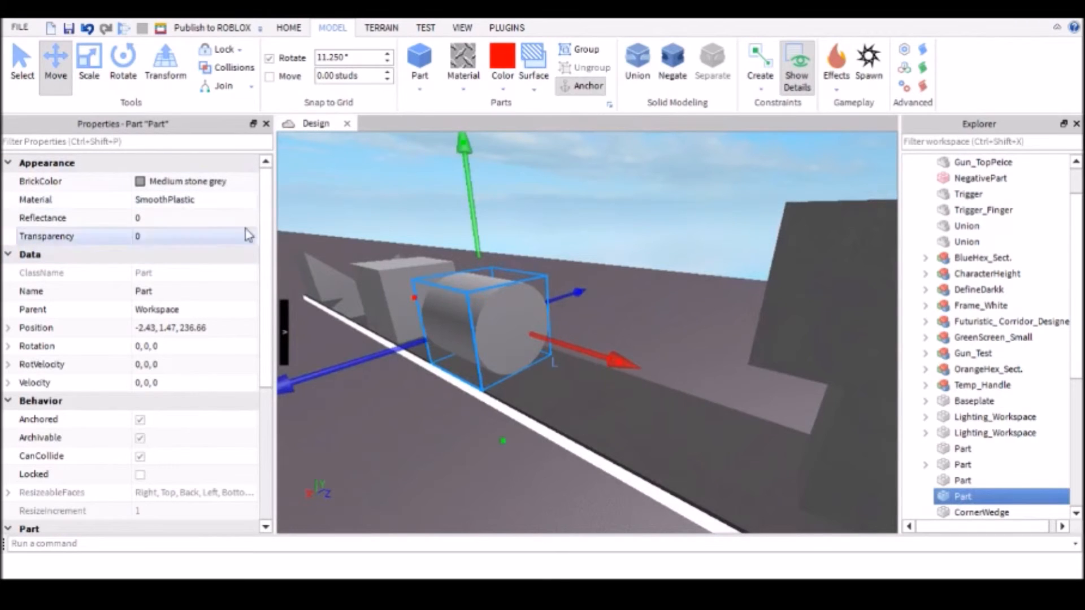
left_click(423, 443)
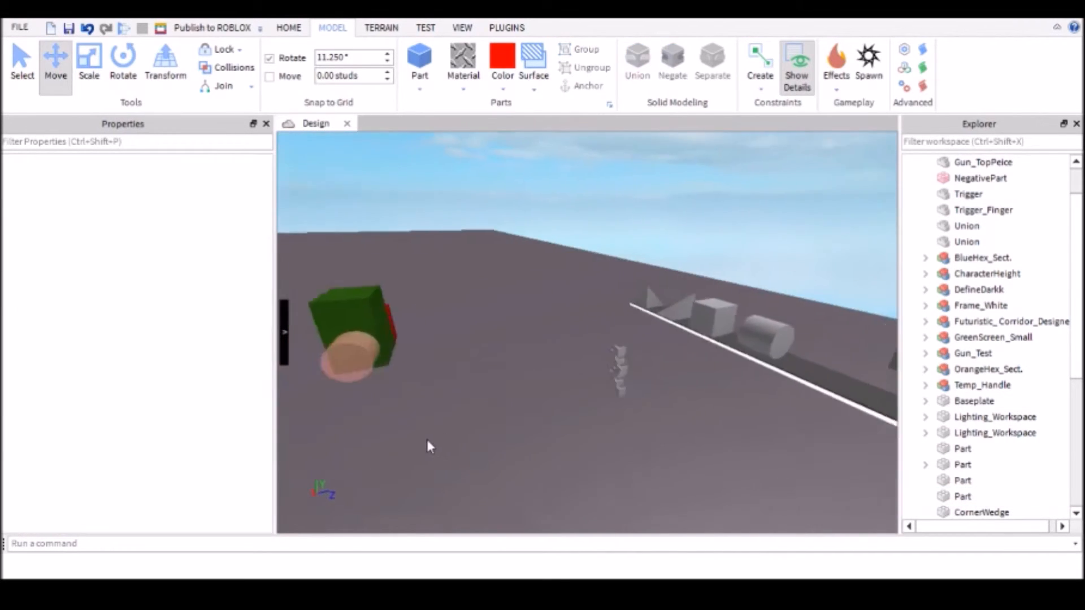
scroll(427, 438, "up", 5)
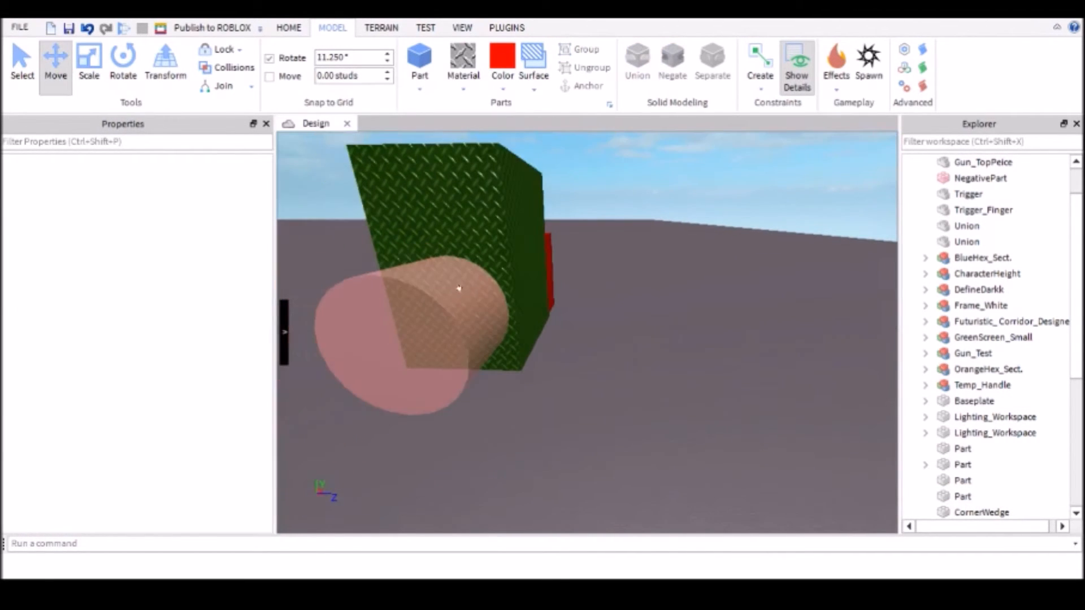
left_click(472, 285)
left_click(494, 206, "shift")
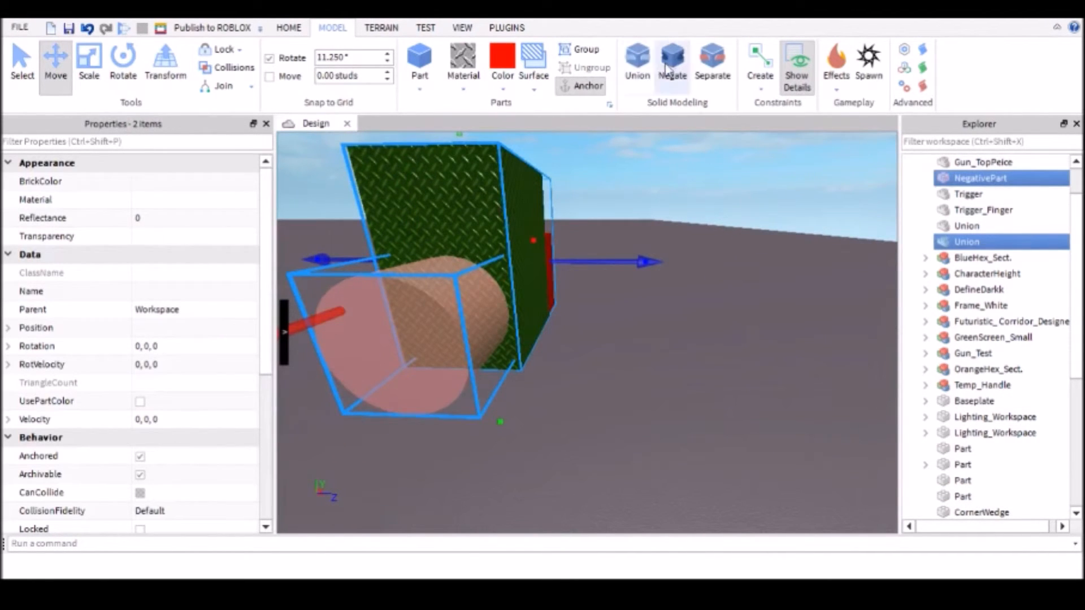
left_click(638, 62)
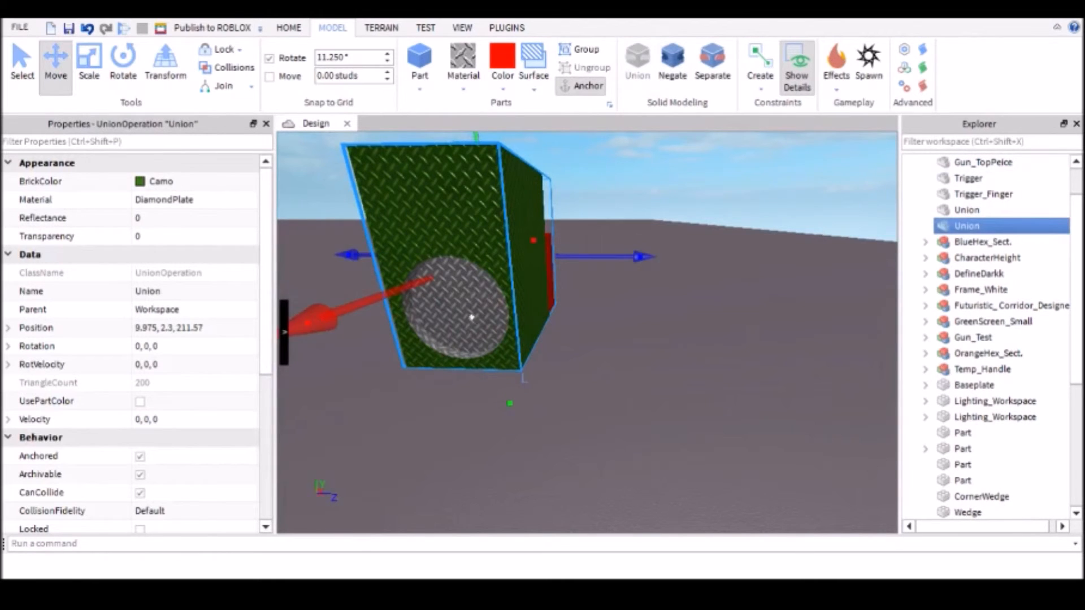
- Examine the round recess in the green block and check the original grey cylinder's colour and material
scroll(470, 314, "up", 1)
left_click(556, 388)
right_click_drag(556, 388, 534, 326)
scroll(534, 326, "up", 4)
scroll(534, 326, "down", 4)
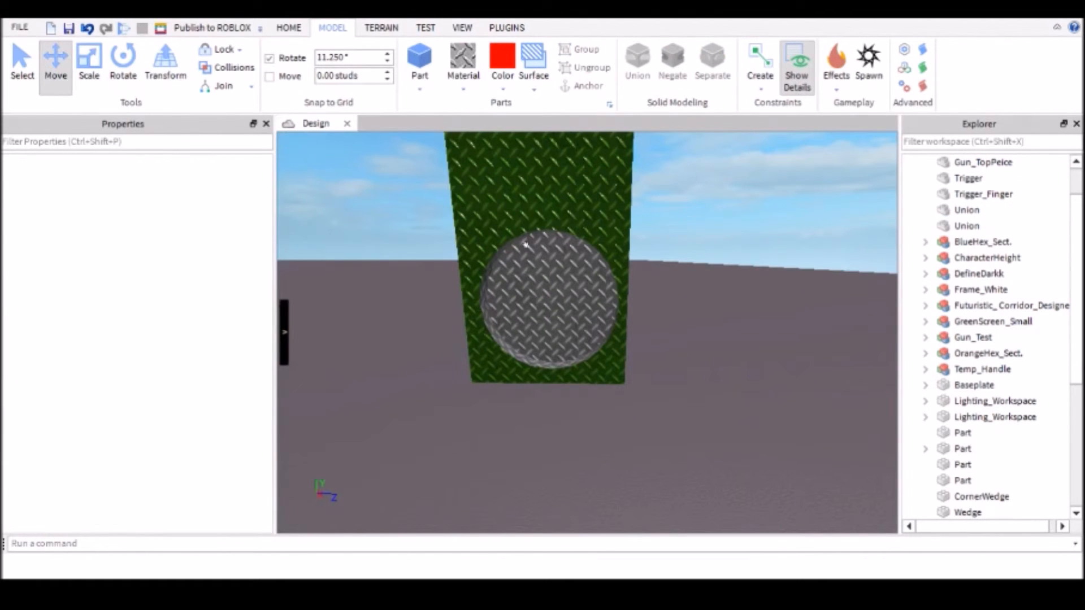
scroll(548, 302, "down", 3)
mouse_move(543, 297)
right_mouse_down()
mouse_move(556, 313)
mouse_move(542, 297)
right_mouse_up()
scroll(542, 298, "up", 4)
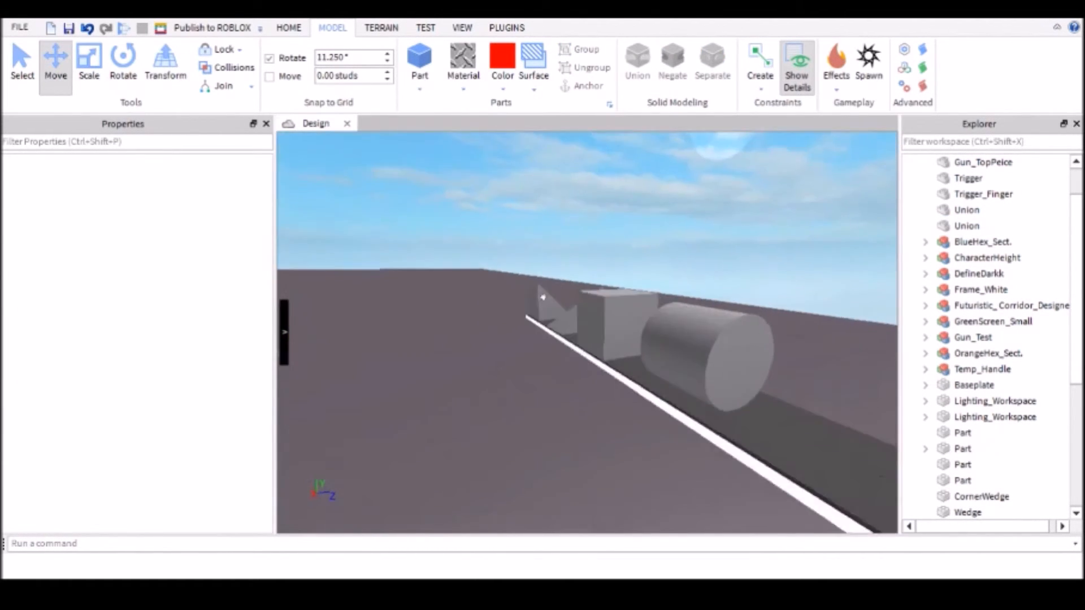
left_click(682, 337)
scroll(682, 336, "down", 3)
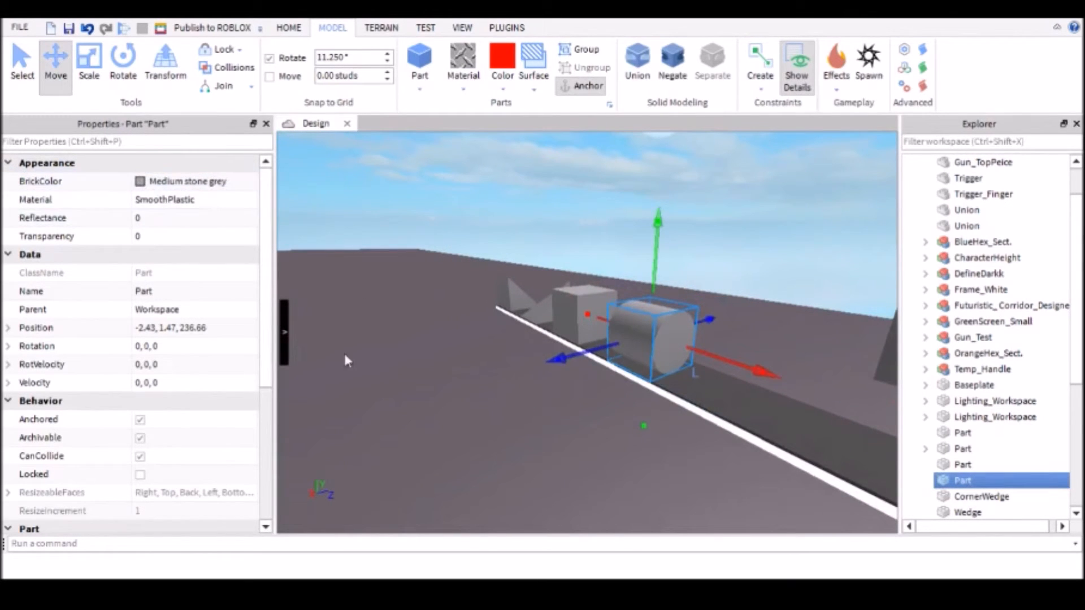
left_click(378, 348)
- Compare the inner surface of the round recess with the green union's outer faces from several angles
right_click_drag(425, 358, 410, 345)
scroll(410, 345, "up", 3)
left_click(489, 314)
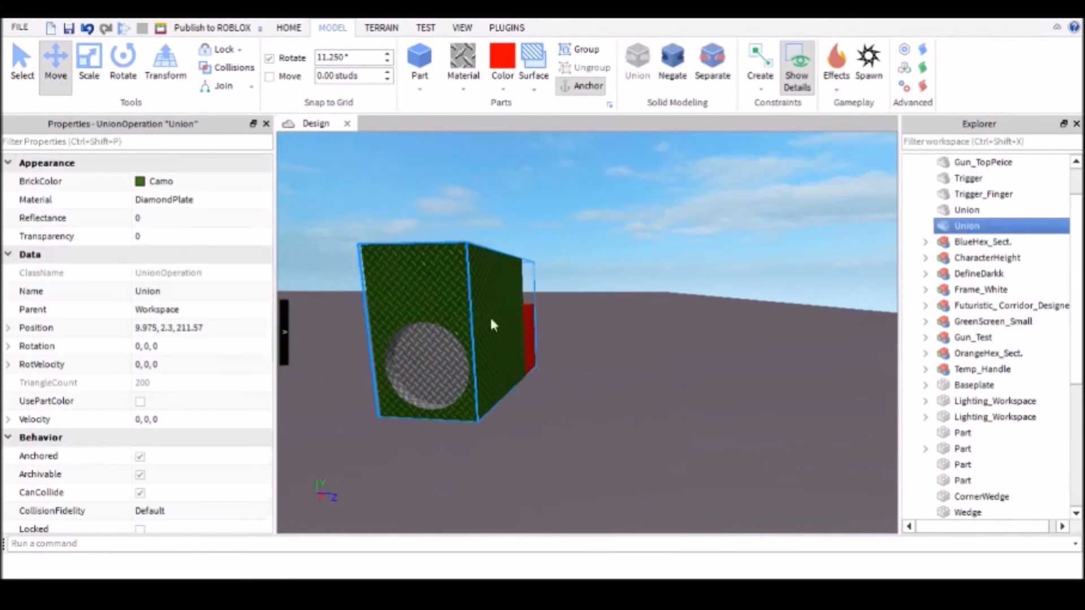
key("f")
left_click(483, 427)
scroll(537, 414, "up", 5)
right_click_drag(537, 414, 539, 414)
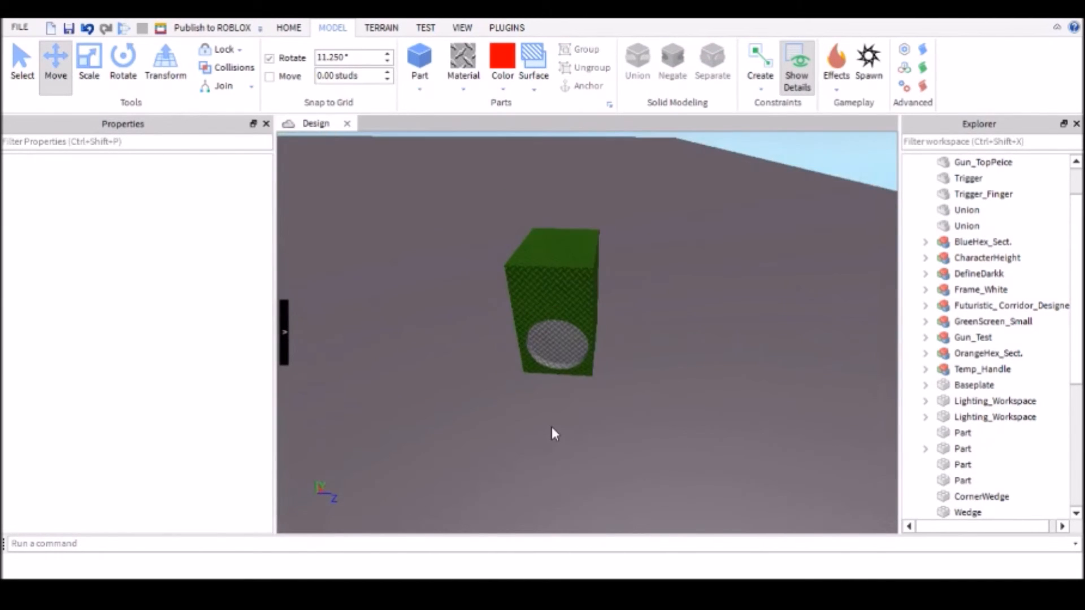
scroll(512, 320, "up", 3)
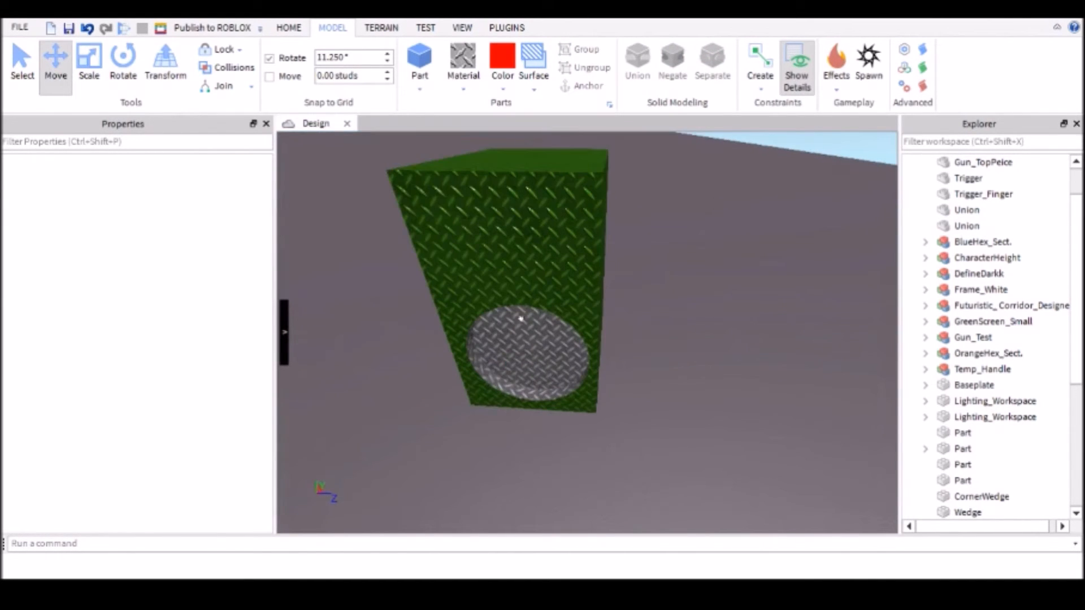
left_click(586, 233)
scroll(505, 381, "down", 5)
left_click(505, 381)
scroll(550, 349, "up", 5)
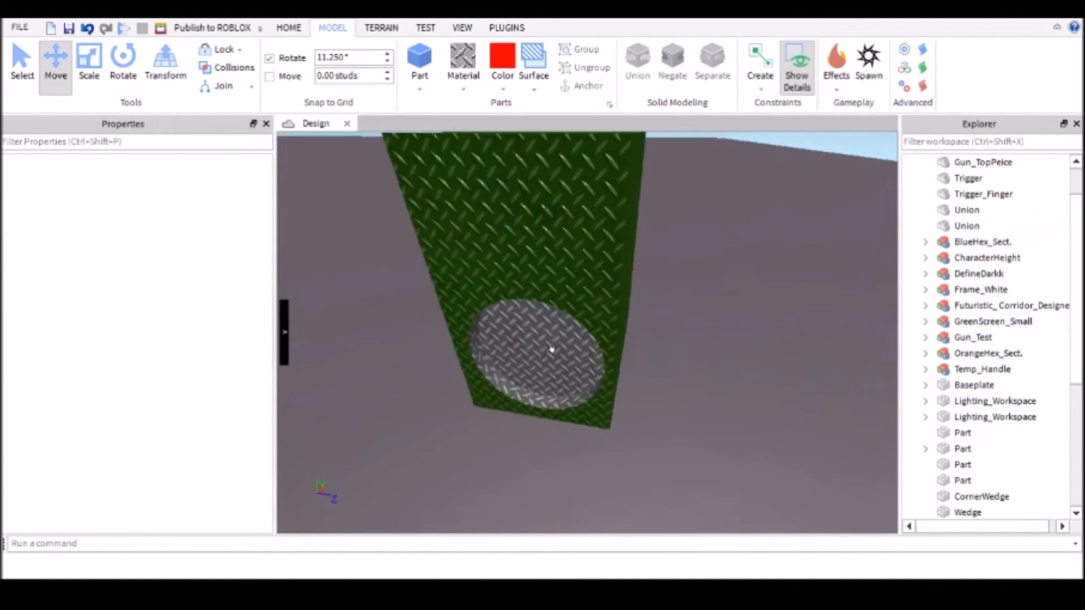
right_click_drag(549, 348, 551, 350)
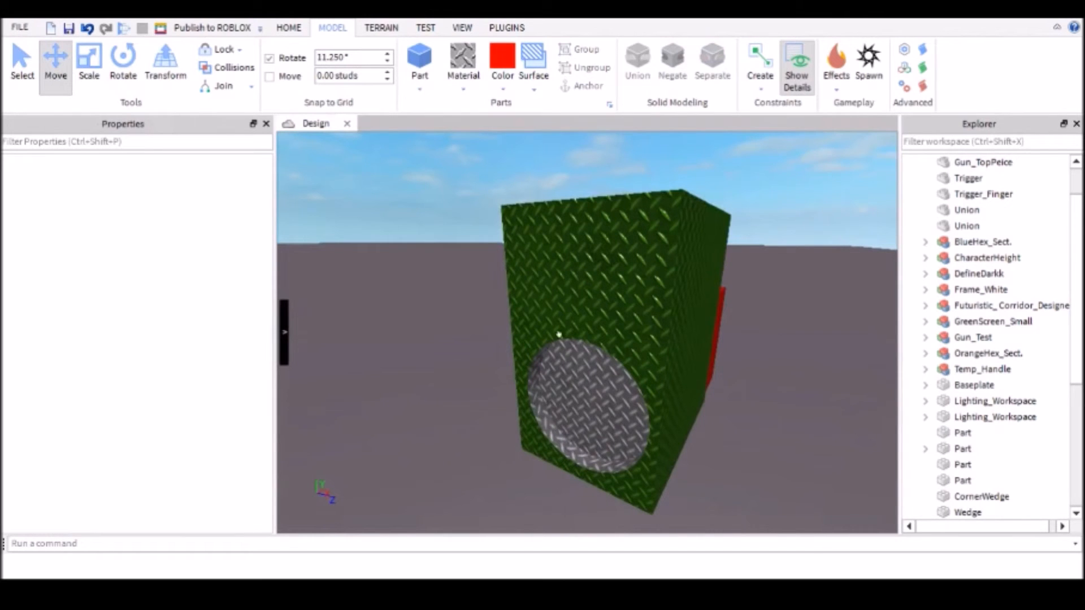
right_click_drag(558, 273, 558, 273)
scroll(558, 273, "down", 5)
scroll(558, 273, "up", 4)
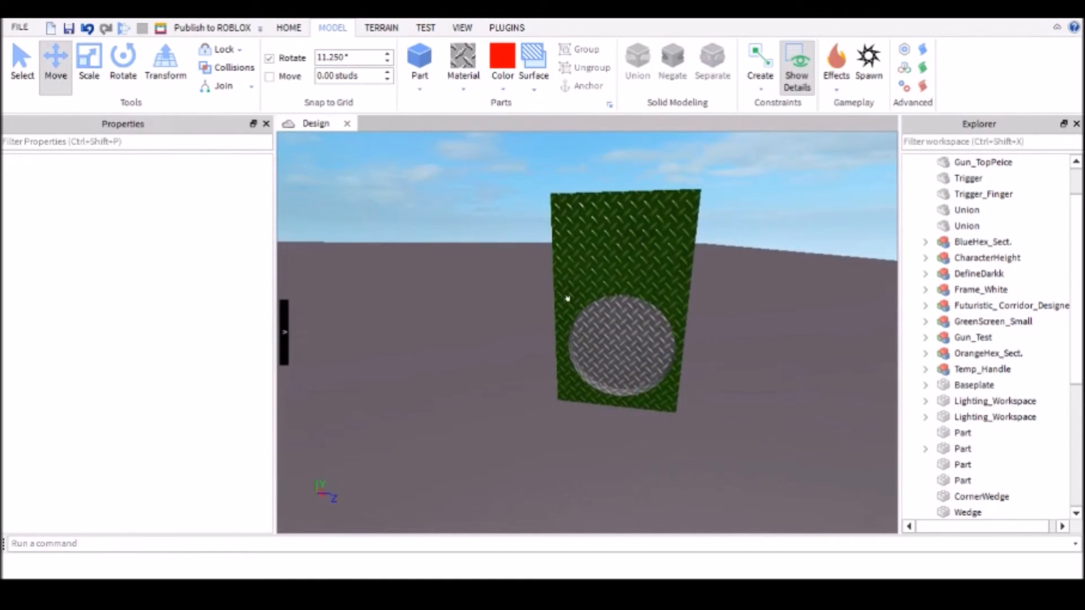
left_click(605, 306)
left_click(493, 357)
- Undo the union with the green block and the negation of the cylinder copy
right_click_drag(544, 321, 459, 238)
left_click(88, 28)
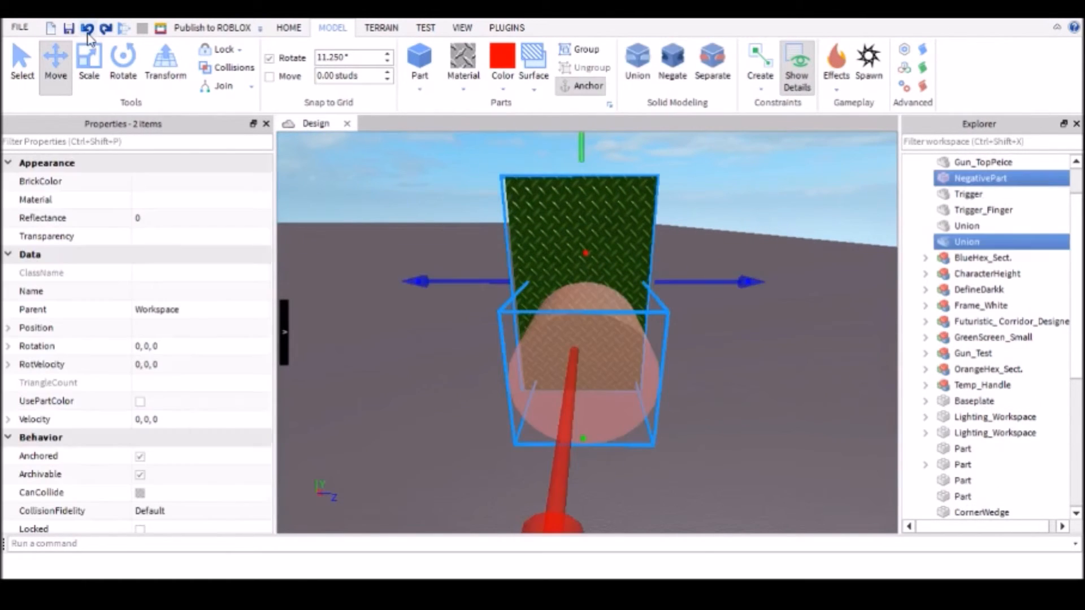
left_click(90, 28)
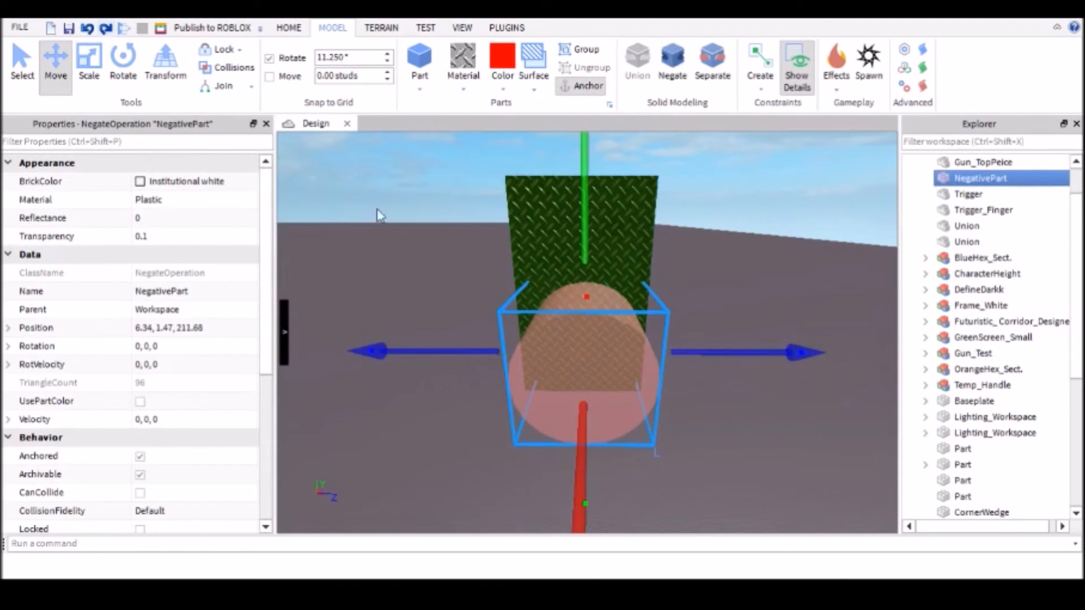
left_click(581, 339)
key("ctrl+z")
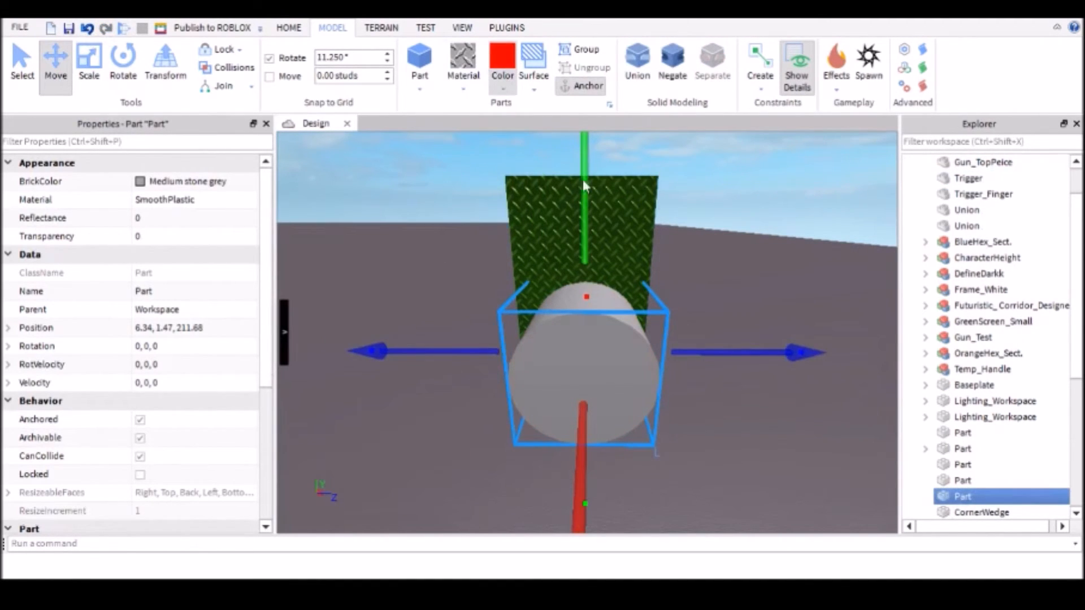
- Recolour the cylinder copy, trying Forest green and settling on Camo to match the diamond-plate block
left_click(538, 168)
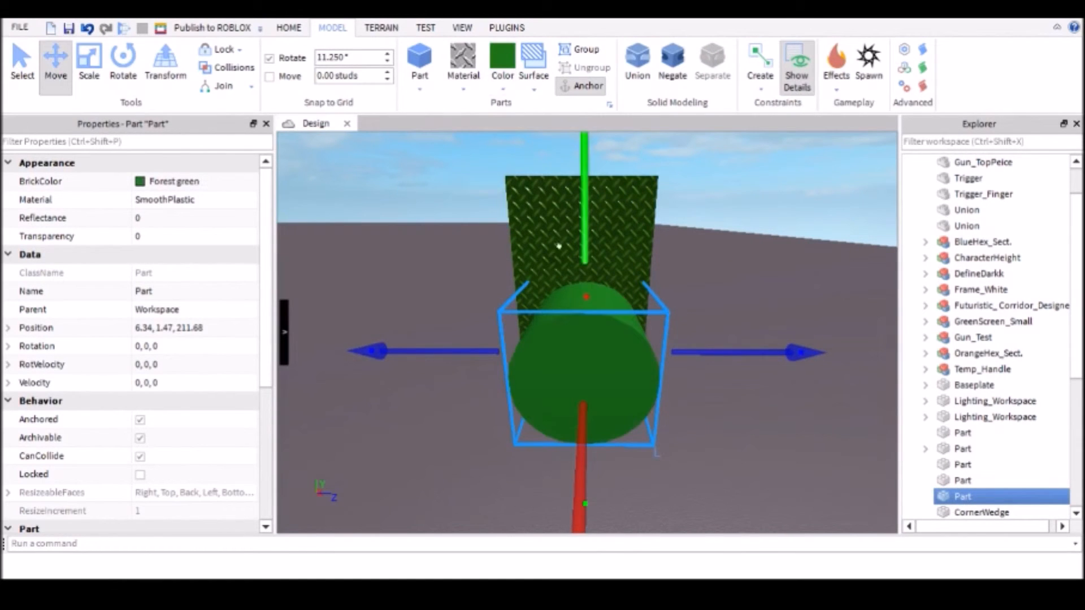
left_click(533, 264)
left_click(570, 325)
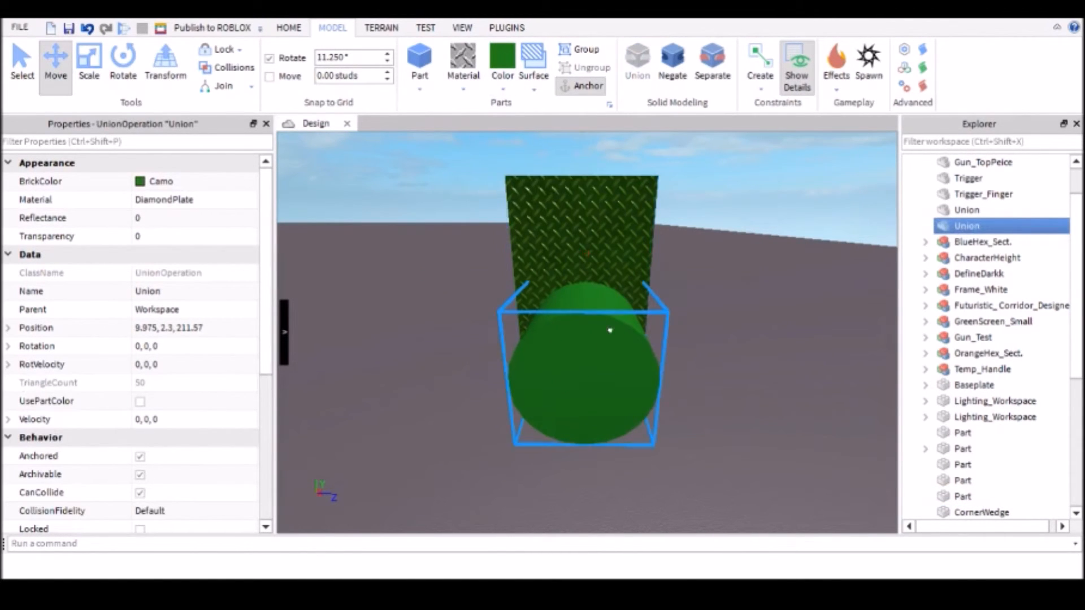
left_click(541, 147)
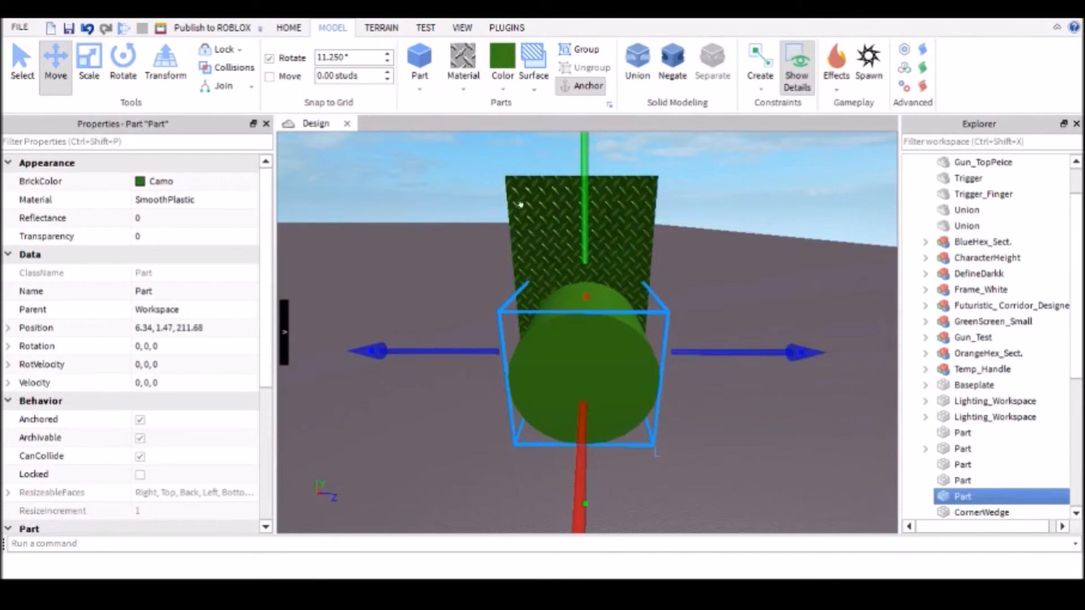
- Union the Camo cylinder with the green block without negating it, inspect the joined shape, and undo the union
left_click(539, 223, "ctrl")
left_click(635, 70)
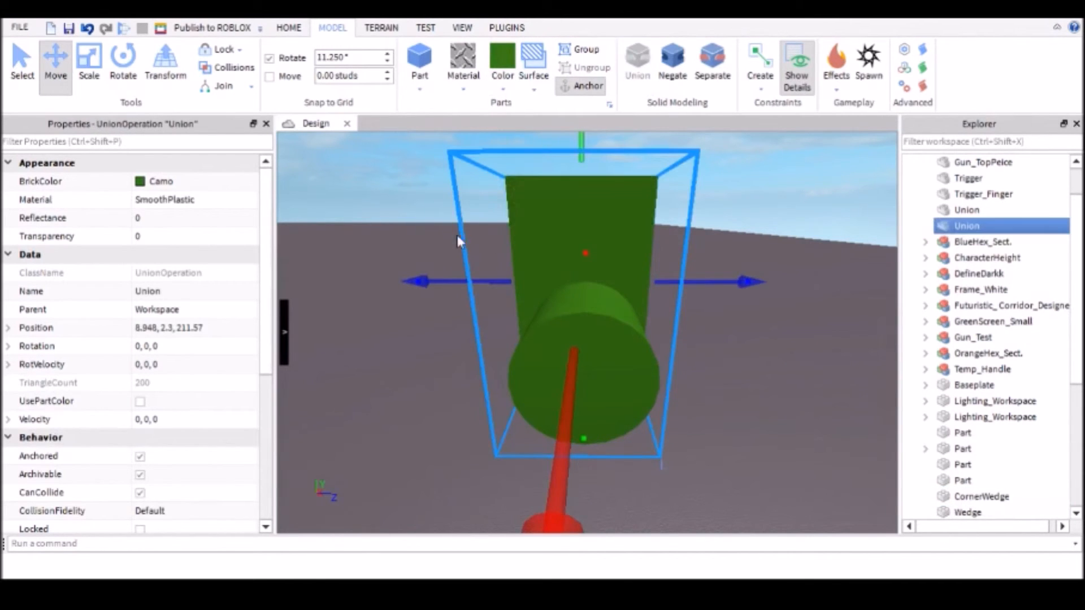
right_click_drag(533, 149, 541, 173)
right_click_drag(580, 247, 606, 325)
left_click(87, 29)
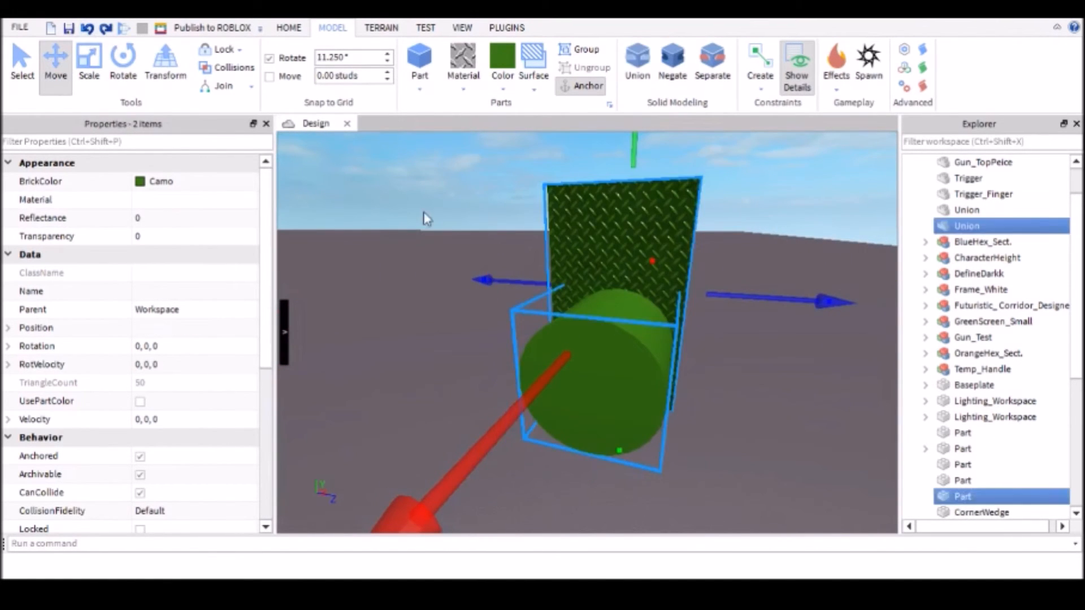
- Negate the Camo cylinder and union it with the green block to cut a round recess
key("ctrl+shift+n")
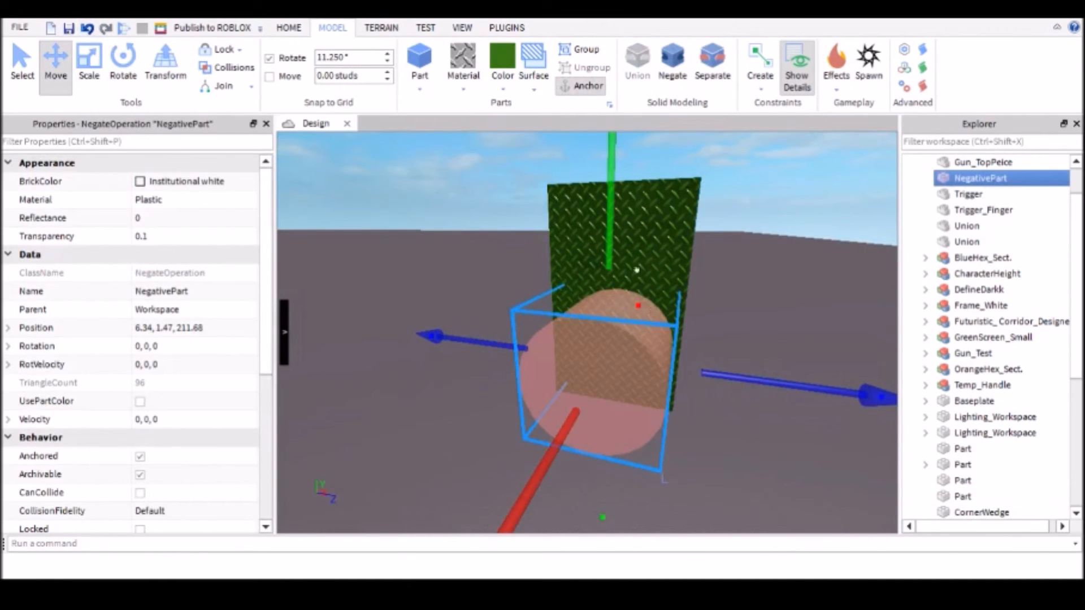
left_click(653, 269, "shift")
key("ctrl+shift+g")
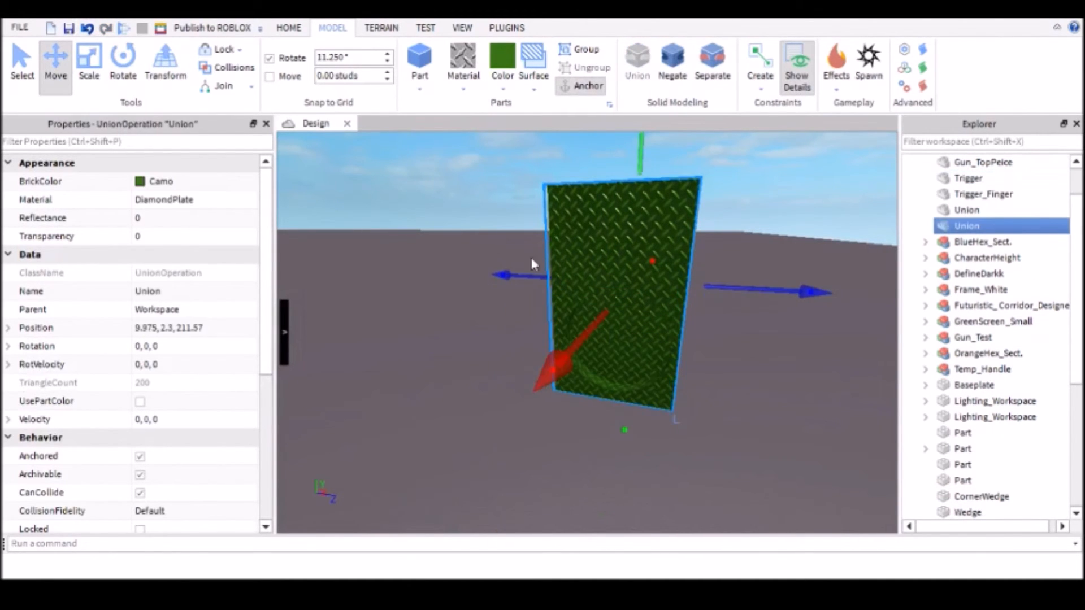
- Examine the Camo-coloured recess up close and view the block from farther away alongside the other models
left_click(472, 235)
scroll(515, 269, "up", 6)
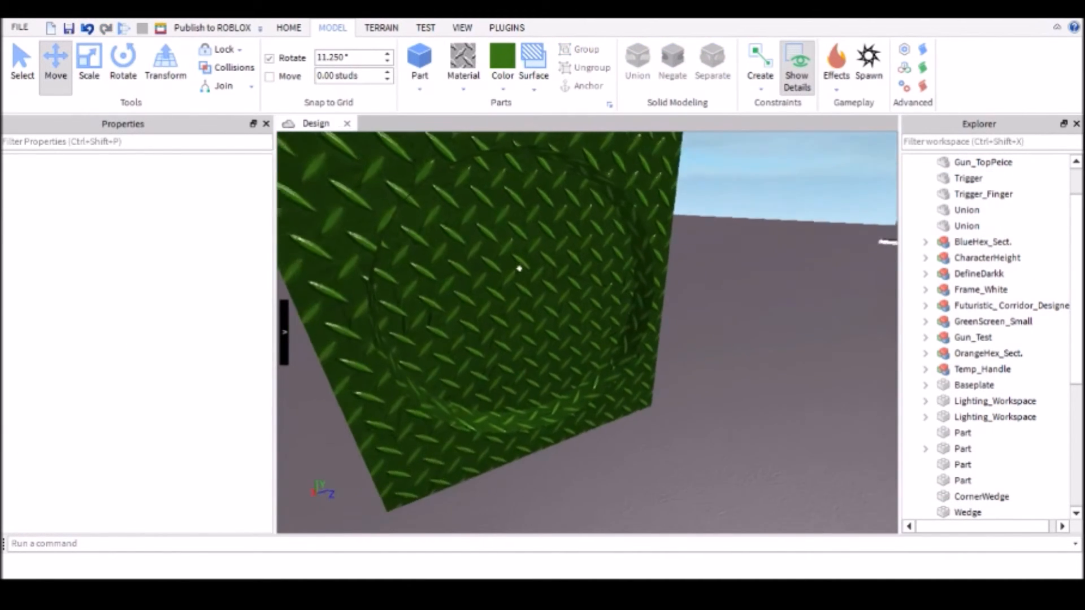
right_click_drag(518, 269, 616, 304)
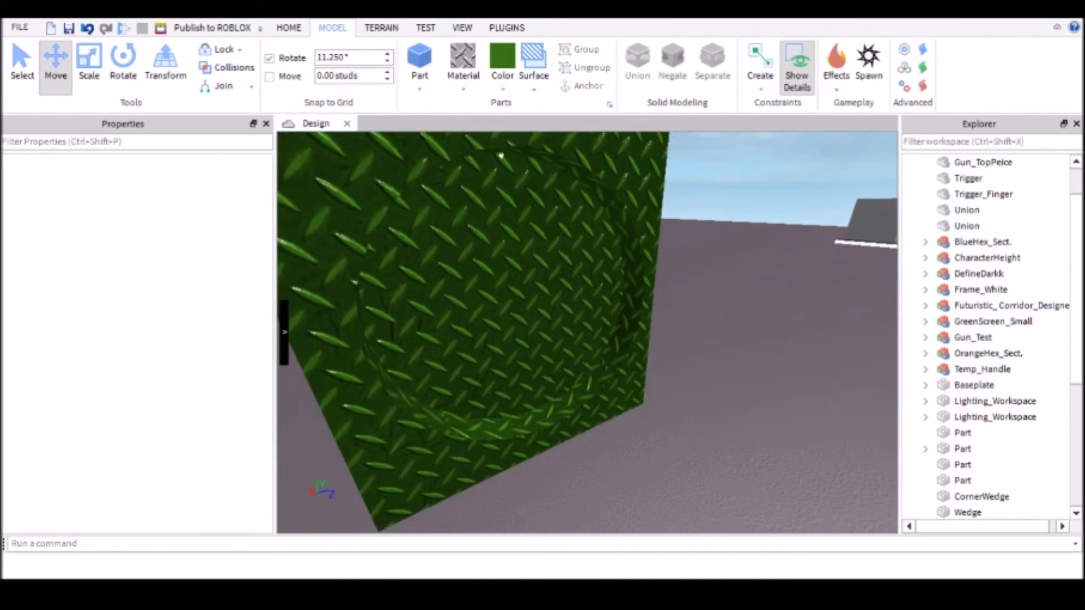
scroll(595, 355, "down", 6)
right_click_drag(595, 355, 609, 365)
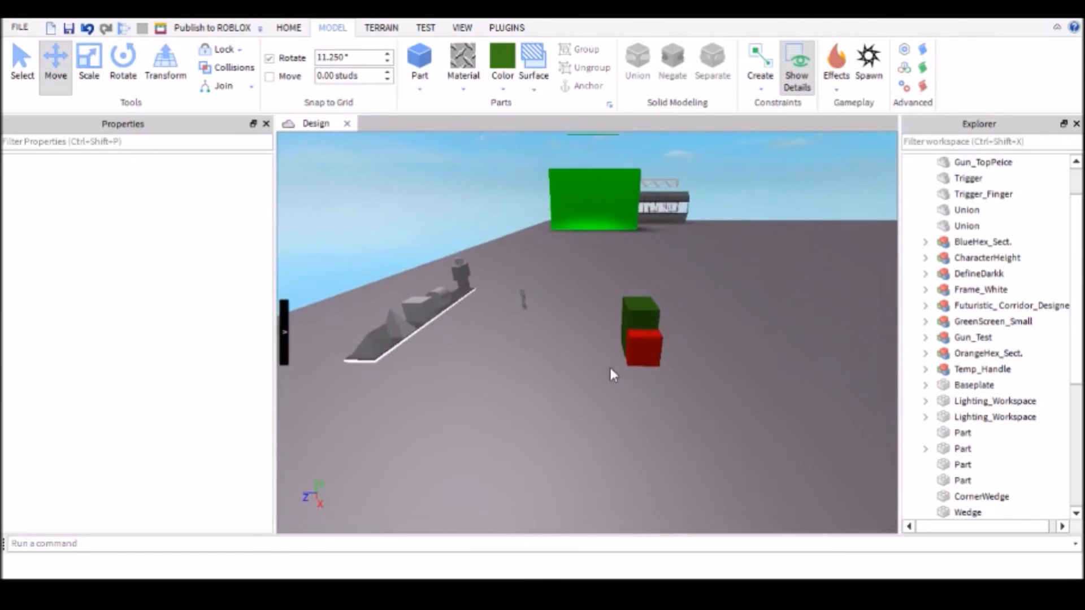
- Scale down the height of the green union with the red negated block so it sits lower on the baseplate
left_click(639, 319)
left_click(90, 86)
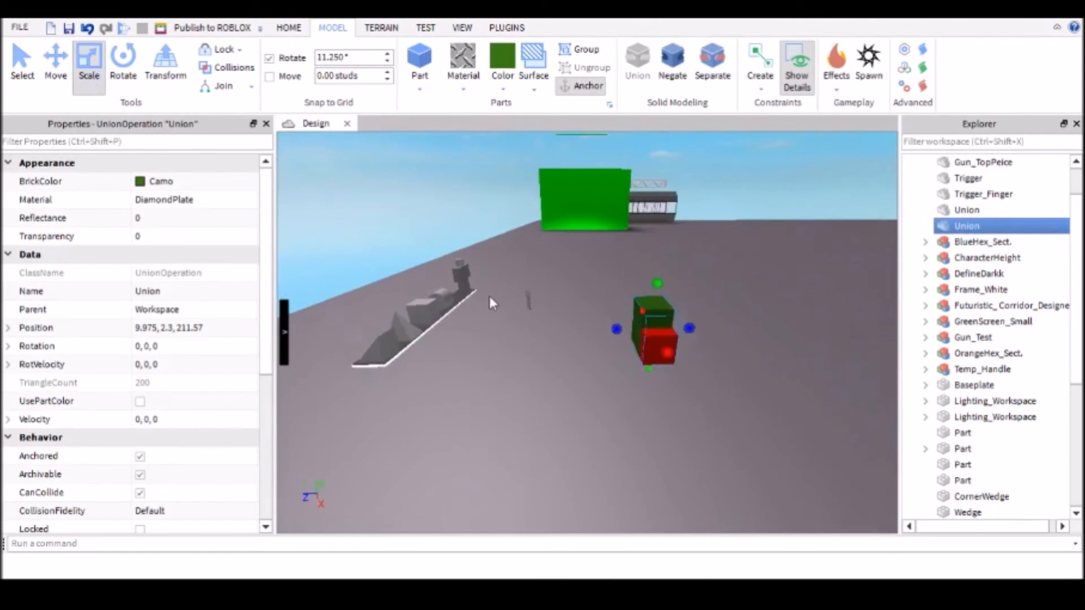
key("f")
left_click_drag(614, 190, 610, 250)
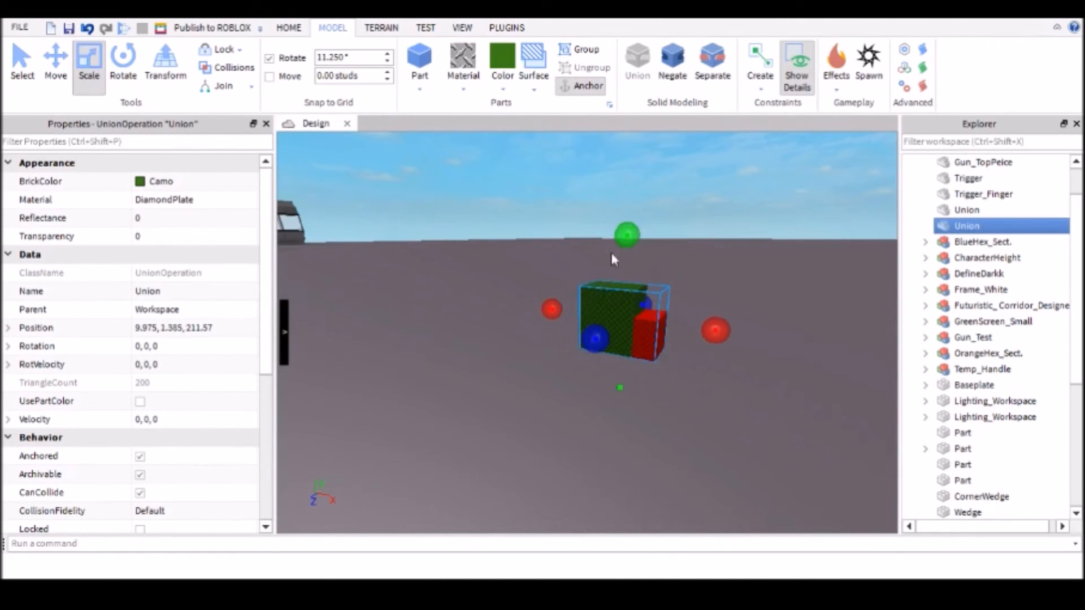
- Examine the shortened green-and-red union up close and from farther away alongside the other models
scroll(602, 353, "down", 5)
right_click_drag(600, 355, 562, 291)
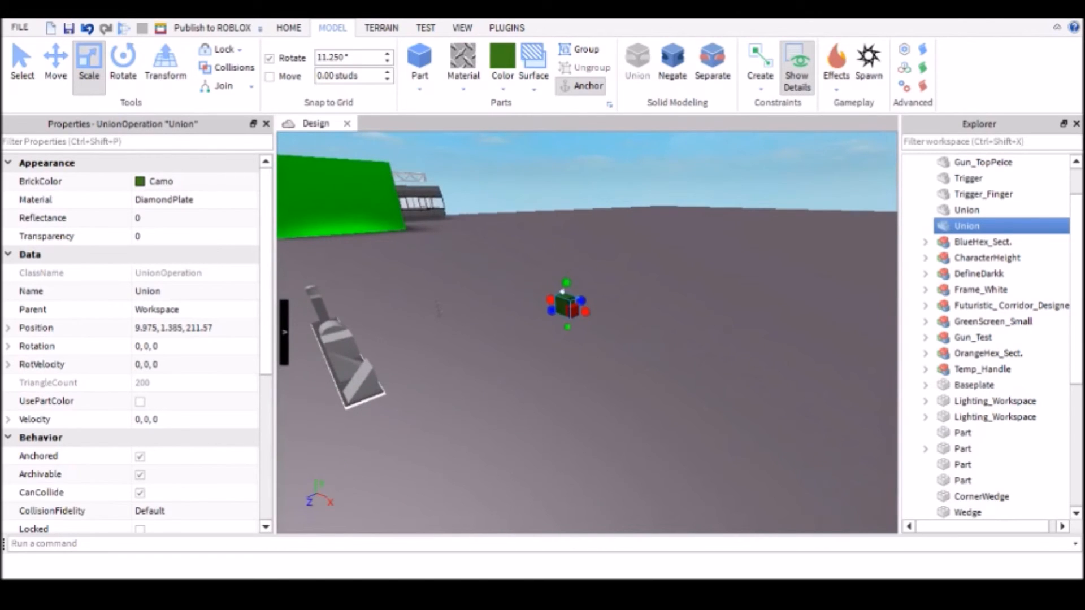
right_click_drag(553, 392, 531, 391)
scroll(531, 391, "down", 2)
left_click(12, 90)
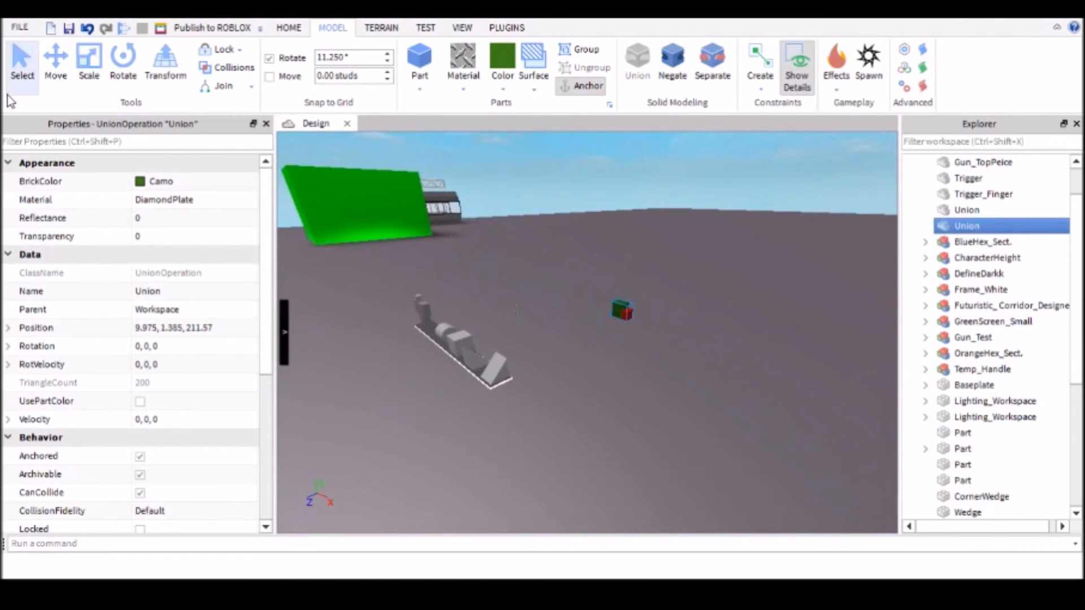
left_click(540, 305)
scroll(558, 306, "up", 5)
scroll(558, 307, "down", 5)
scroll(558, 306, "up", 4)
left_click(537, 290)
scroll(557, 309, "down", 4)
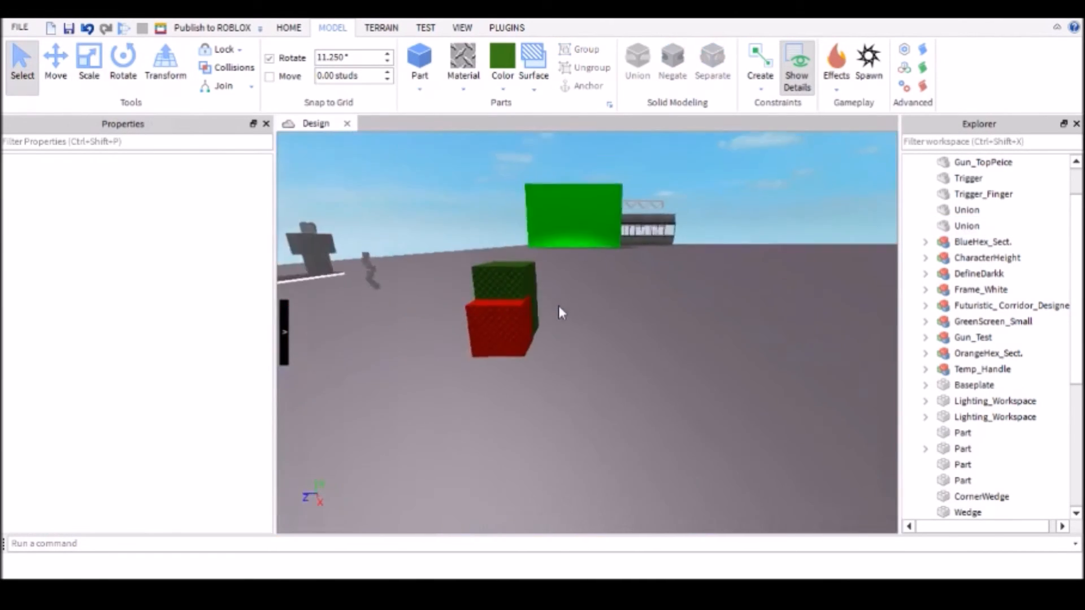
scroll(559, 310, "down", 3)
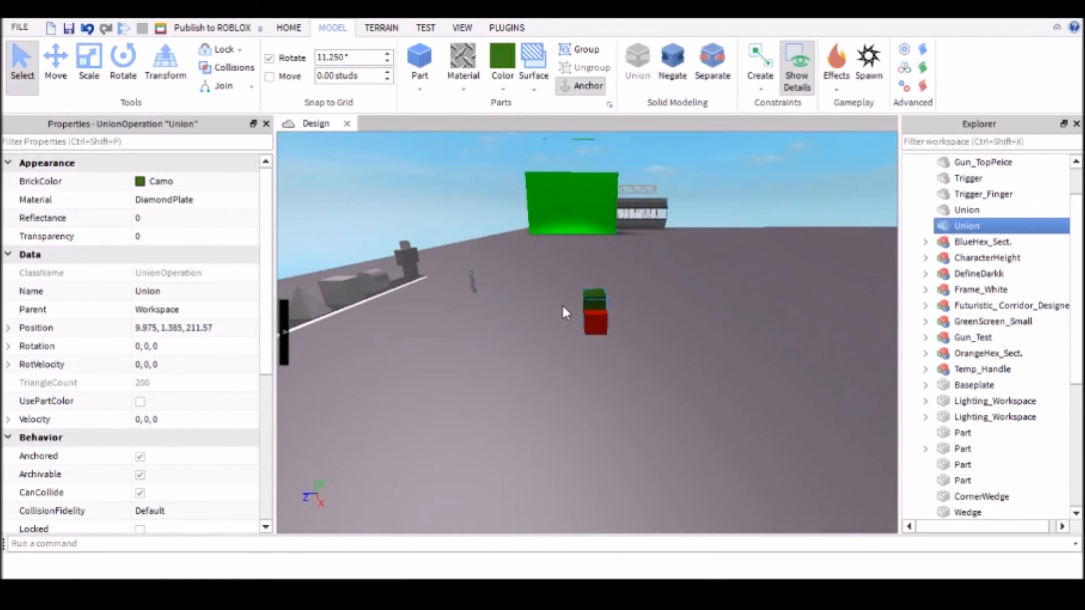
- Duplicate the green-and-red union and move the copy up and sideways so it forms a step above the original
key("ctrl+d")
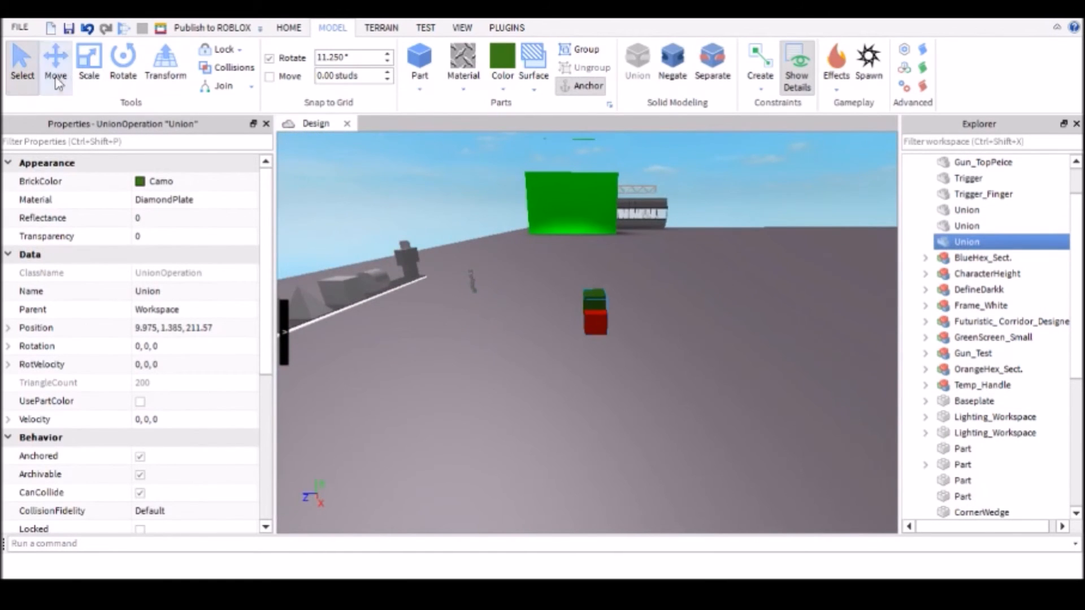
left_click(56, 79)
scroll(477, 303, "up", 6)
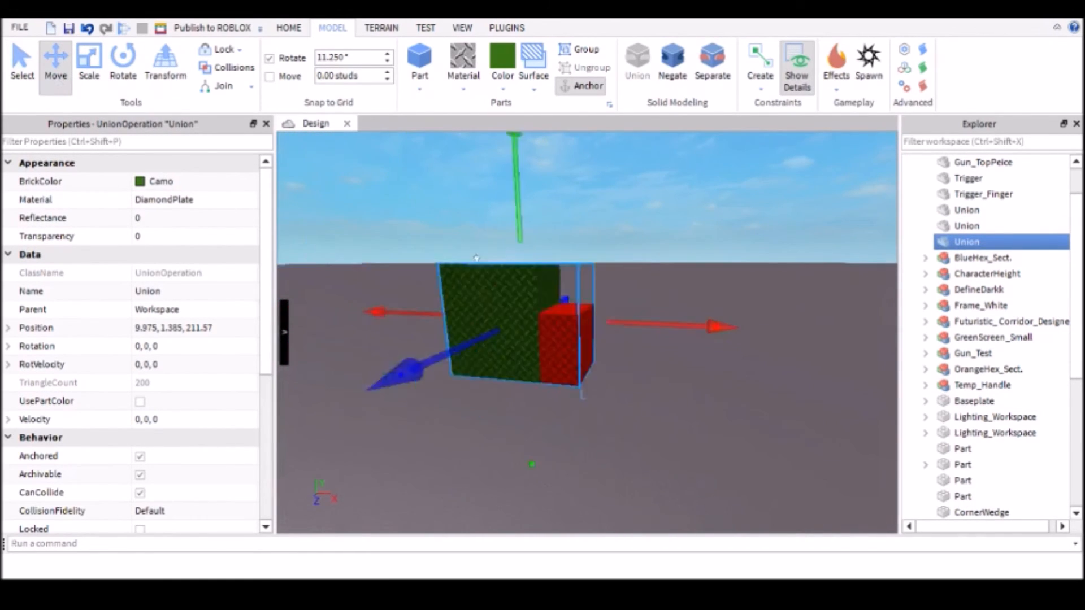
left_click_drag(545, 203, 565, 147)
scroll(565, 141, "down", 1)
left_click_drag(679, 244, 613, 237)
left_click_drag(502, 319, 507, 338)
scroll(479, 356, "down", 3)
left_click(480, 358)
scroll(480, 357, "down", 1)
scroll(553, 304, "up", 5)
scroll(552, 316, "down", 3)
- Select the upper copy together with the lower original and union them into one stepped shape
left_click(552, 307)
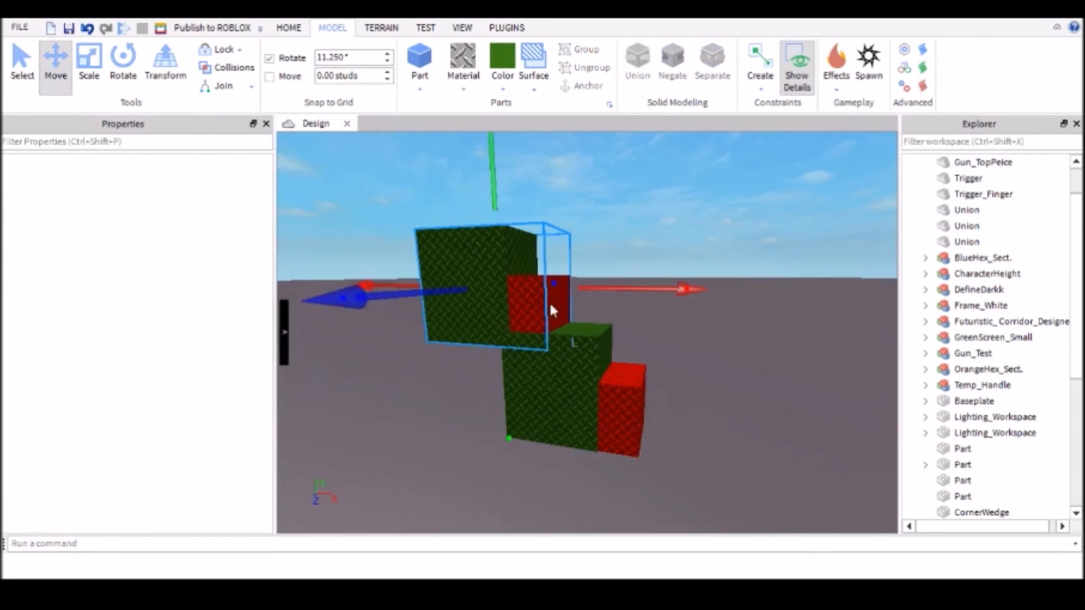
left_click(616, 398, "ctrl")
scroll(615, 398, "down", 2)
left_click(638, 62)
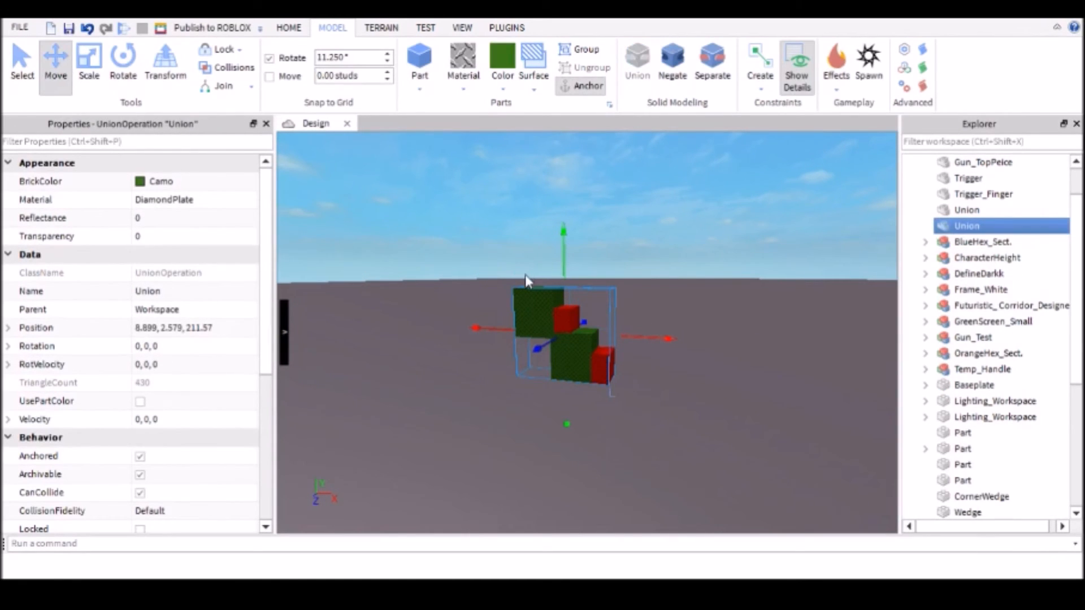
- Scale the stepped union taller and reposition it slightly on the baseplate
key("ctrl+3")
left_click_drag(558, 246, 568, 183)
left_click(466, 378)
key("w")
right_click_drag(467, 378, 581, 390)
key("s")
key("w")
key("w")
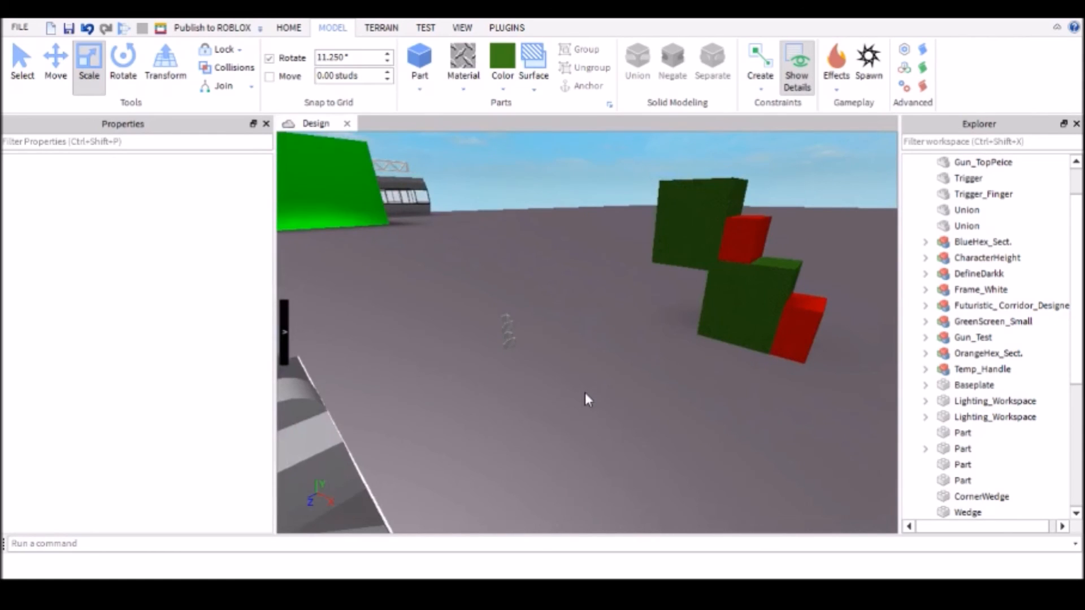
left_click_drag(707, 272, 710, 300)
left_click(632, 386)
- Examine the stepped green-and-red union from several sides and from behind the row of grey basic parts
key("s")
right_click_drag(631, 381, 630, 365)
key("d")
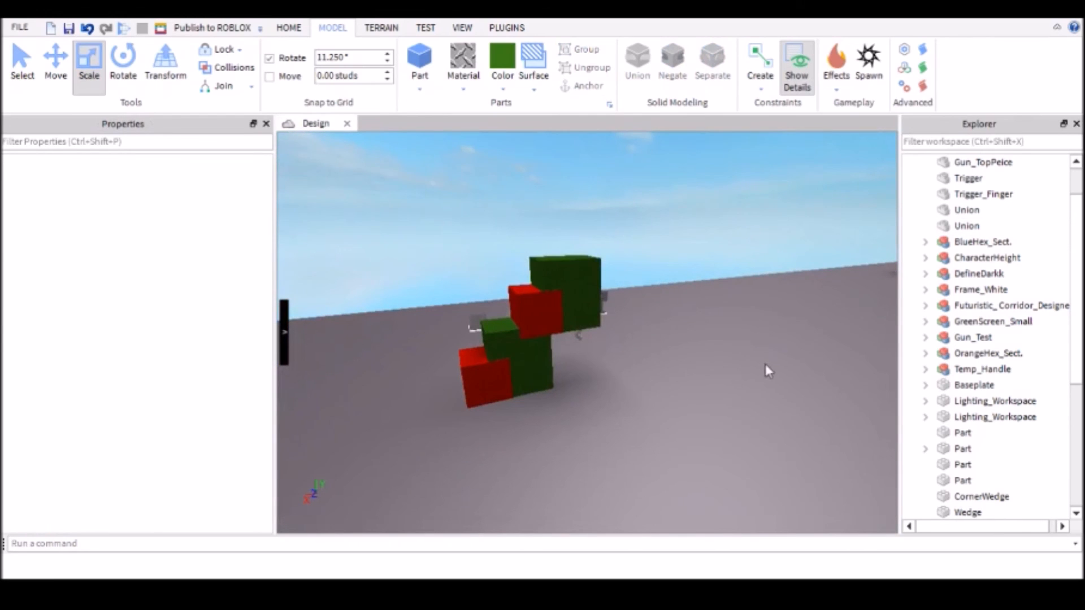
right_click_drag(497, 338, 509, 351)
key("w")
key("d")
key("d")
key("s")
left_click(601, 333)
left_click(558, 411)
key("w")
key("a")
right_click_drag(557, 411, 550, 387)
key("s")
key("d")
key("w")
key("d")
key("s")
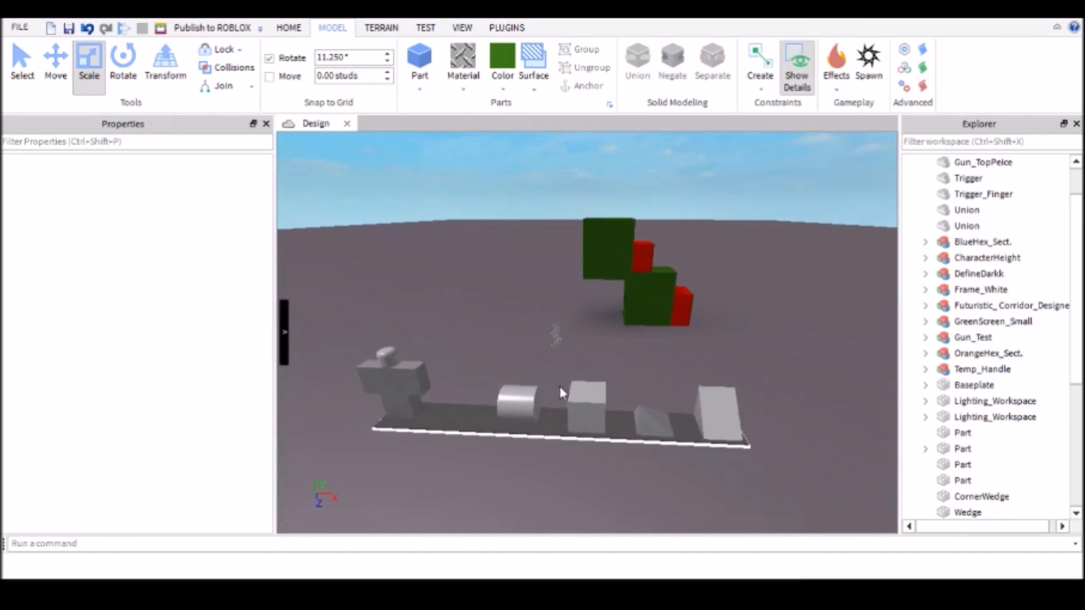